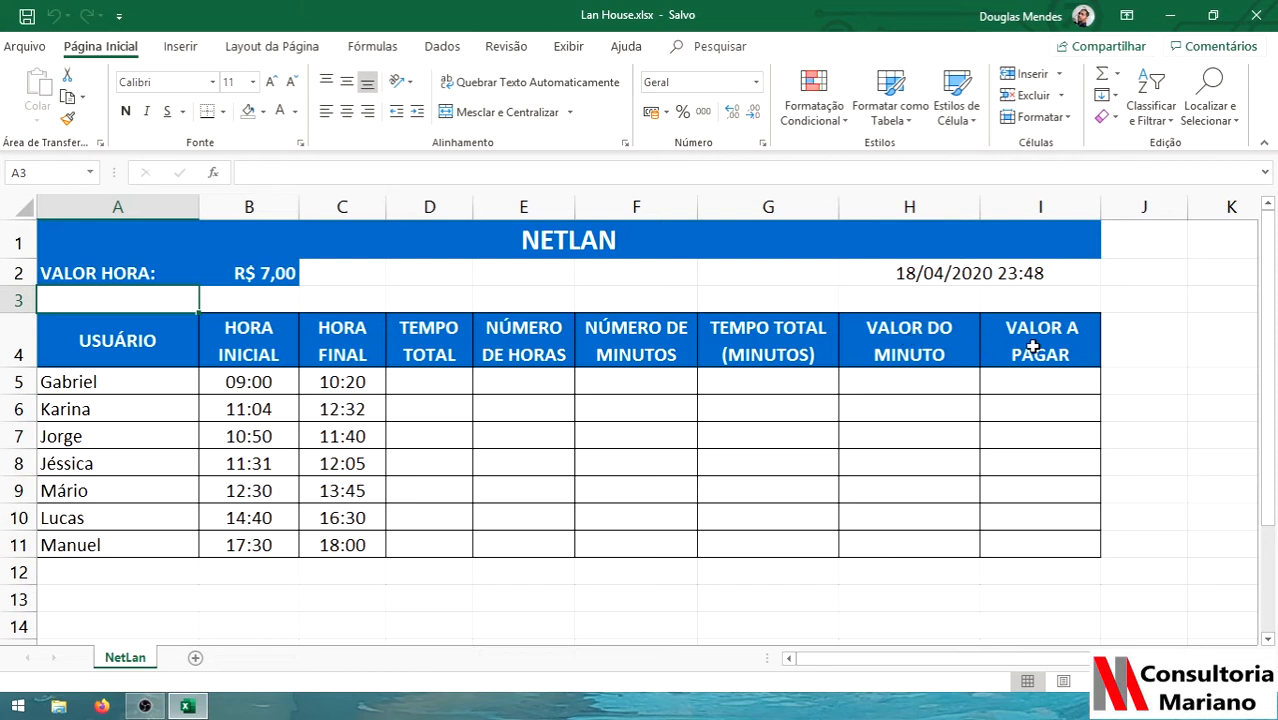
# Calculate the first user's TEMPO TOTAL in cell D5 with the formula =C5-B5.
pyautogui.click(424, 384)
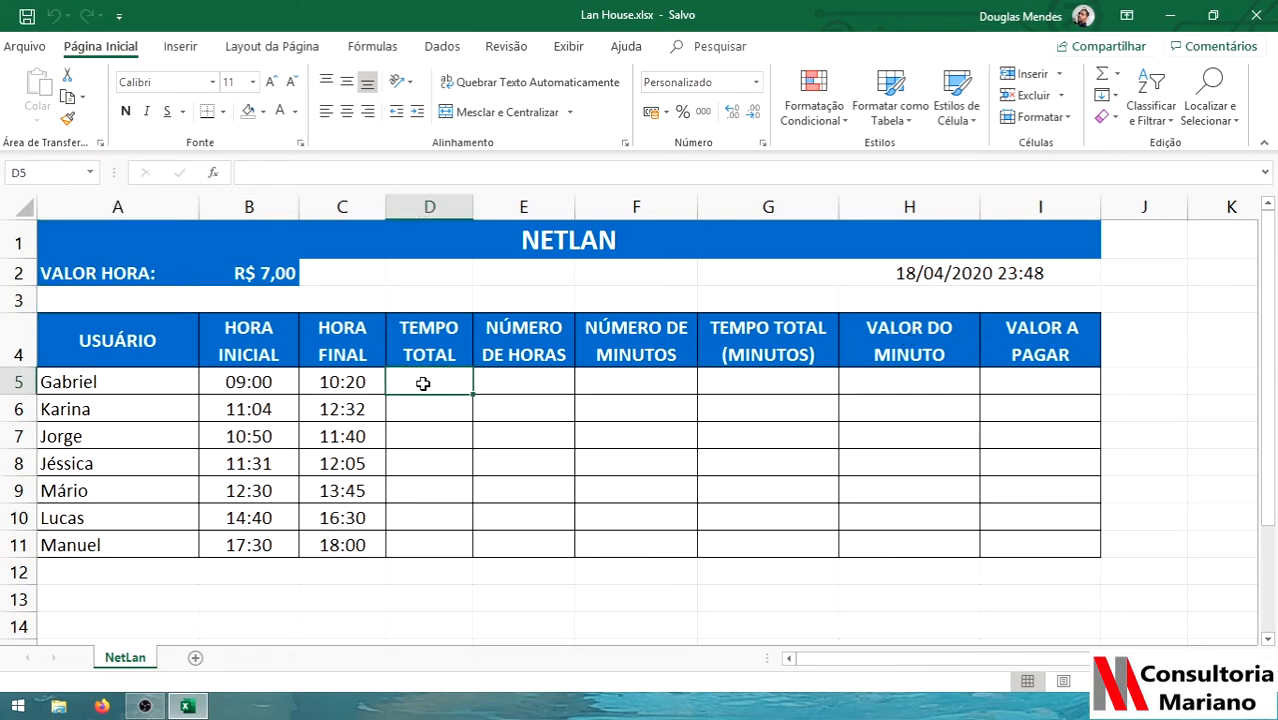
pyautogui.write('=')
pyautogui.click(347, 381)
pyautogui.write('-')
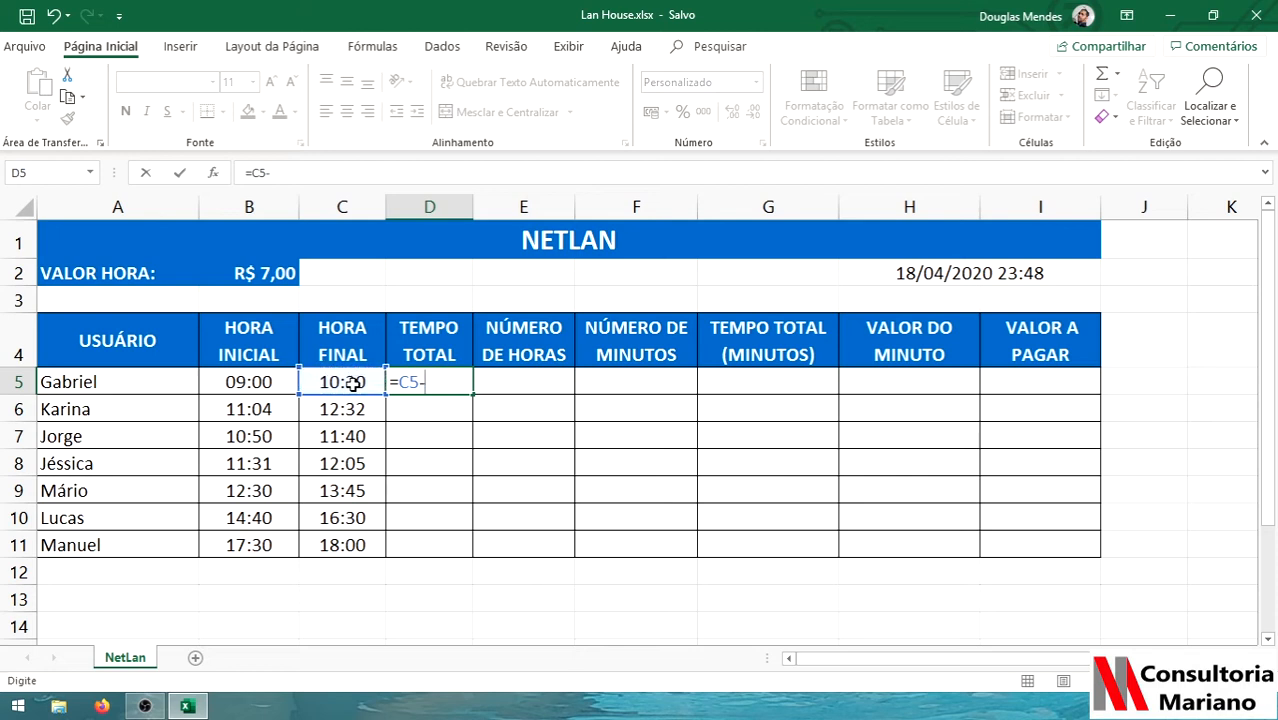
pyautogui.click(285, 381)
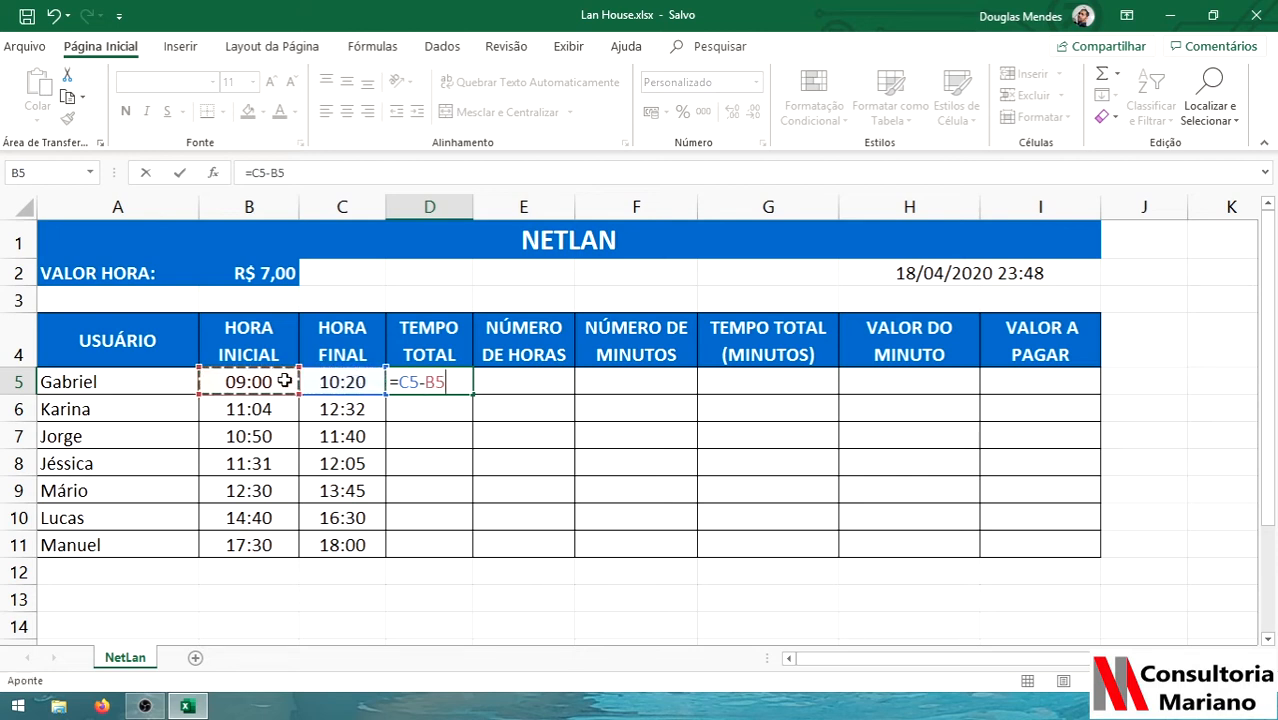
pyautogui.doubleClick(410, 385)
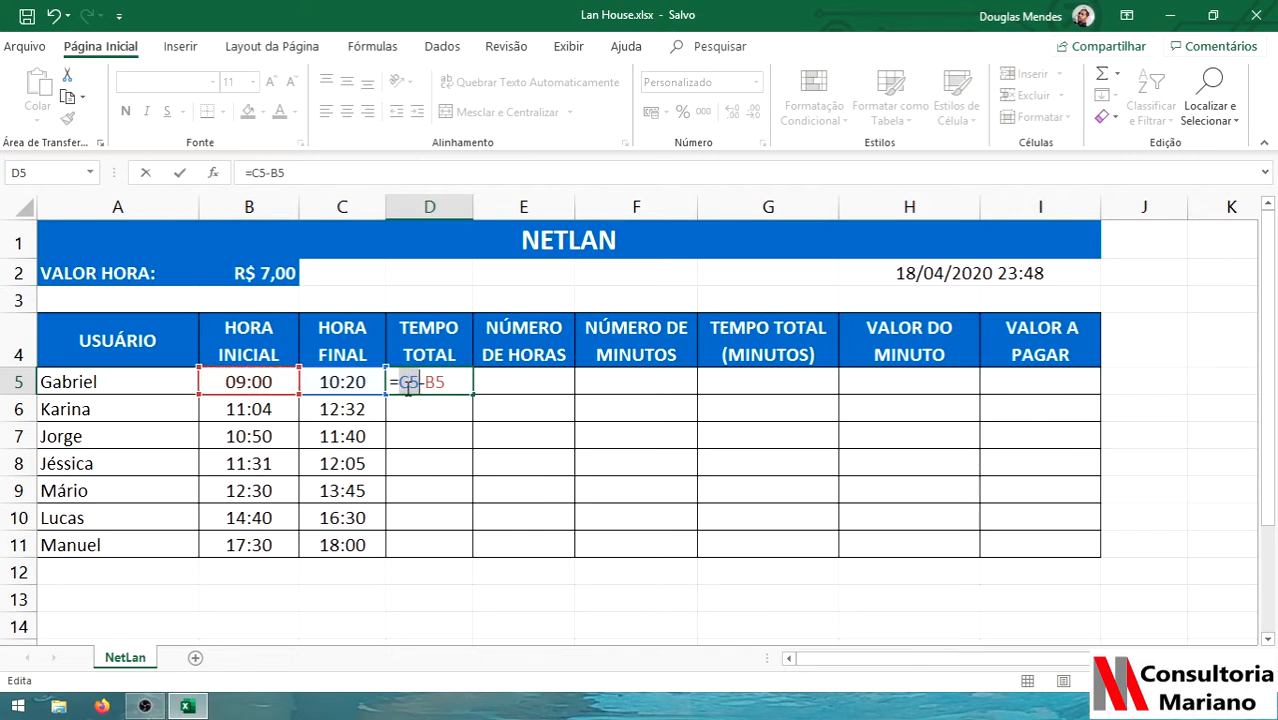
pyautogui.press('Return')
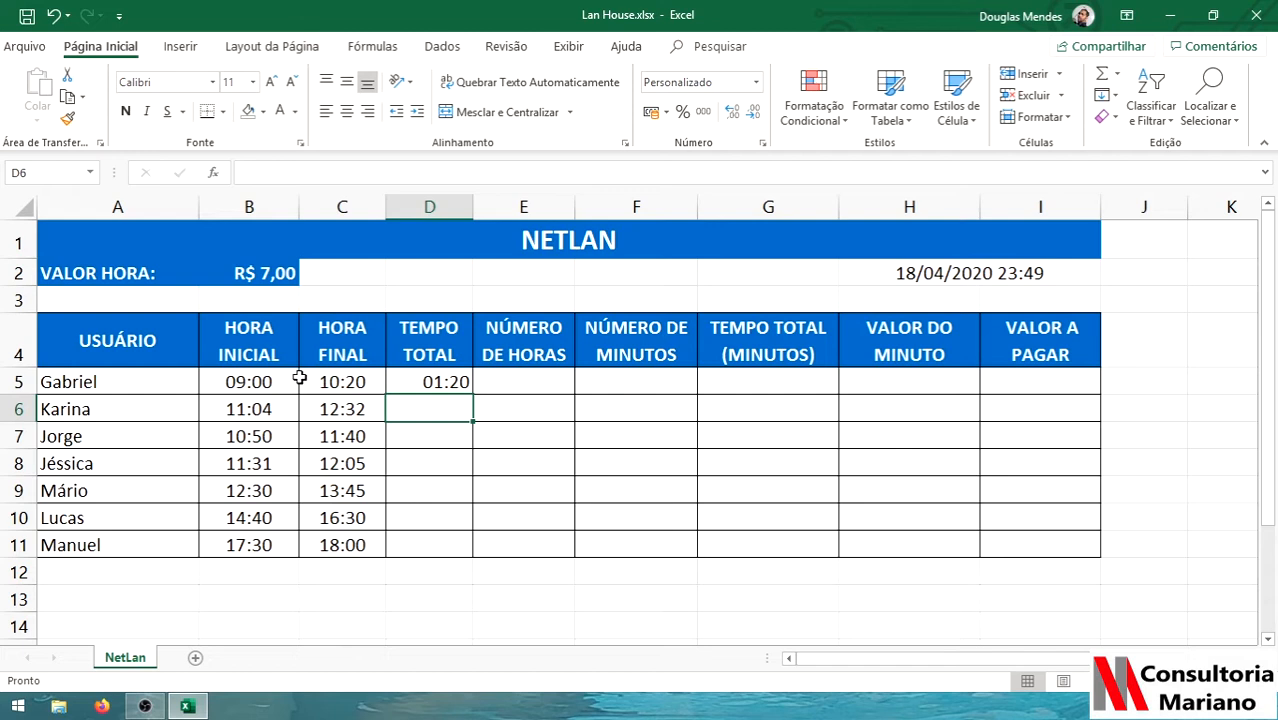
# Replace the formula in cell D5 with the reversed subtraction =B5-C5.
pyautogui.click(420, 381)
pyautogui.write('=')
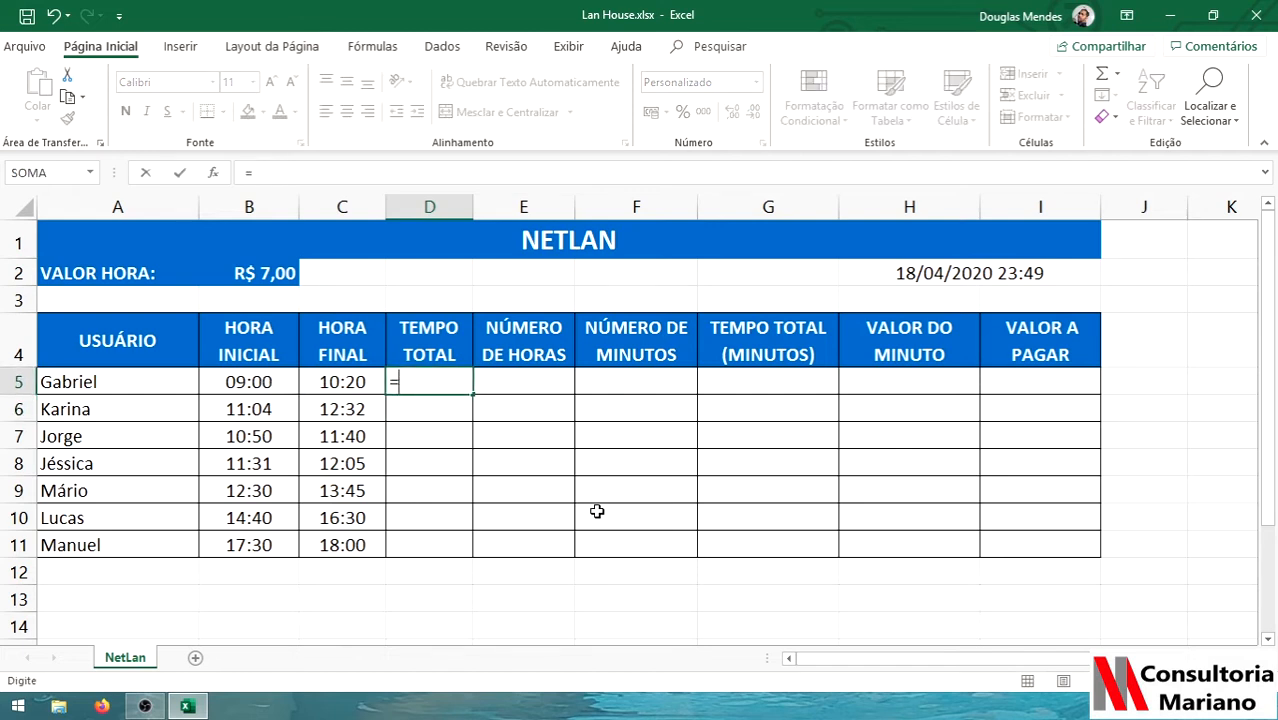
pyautogui.click(281, 382)
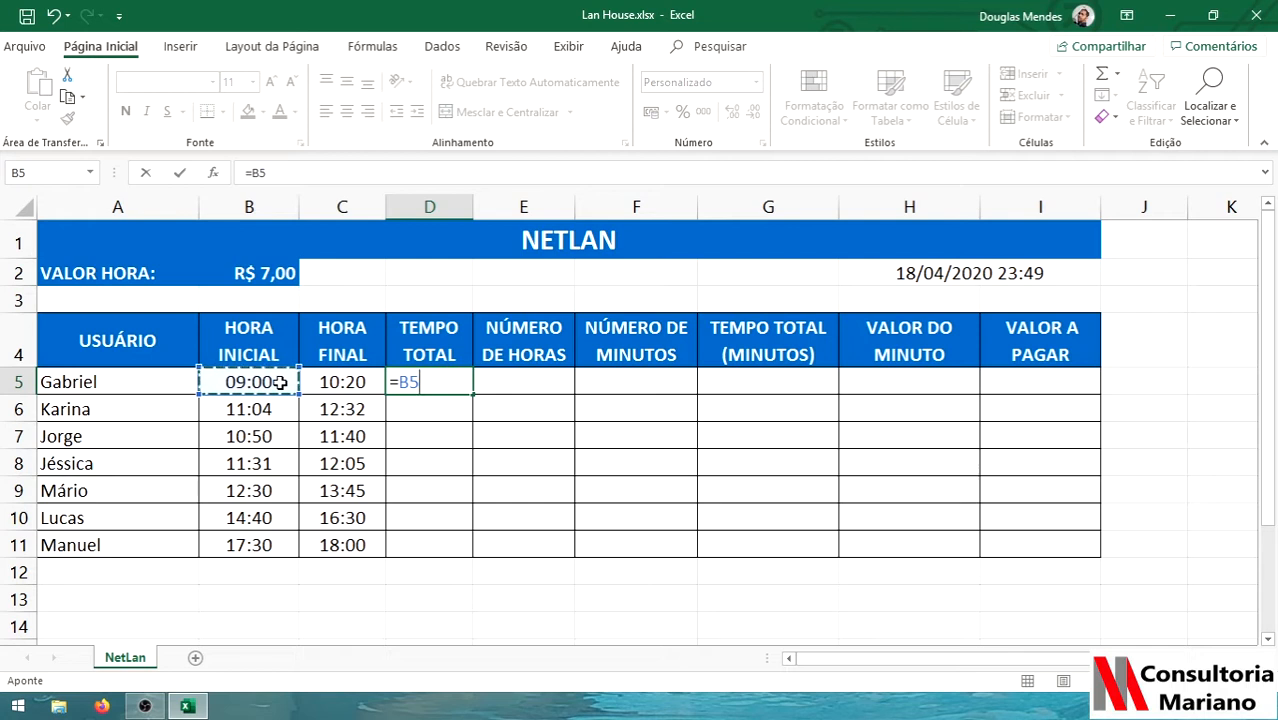
pyautogui.write('-')
pyautogui.click(325, 382)
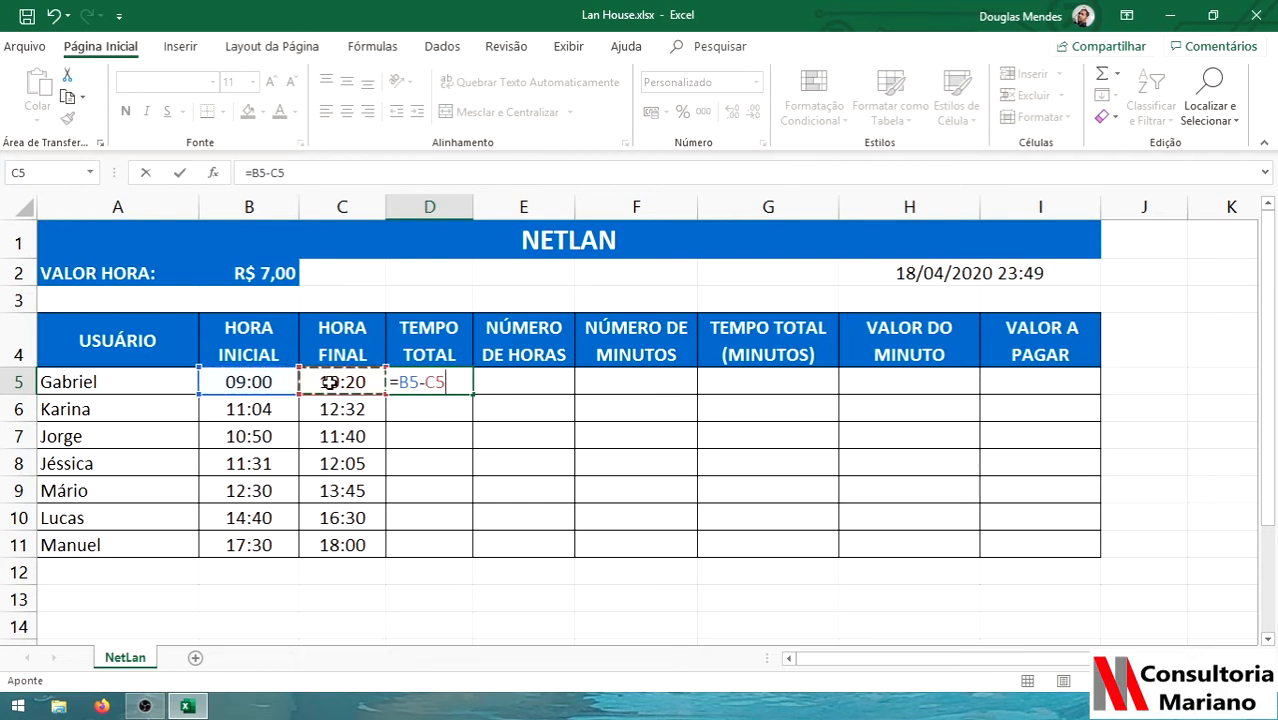
pyautogui.press('Return')
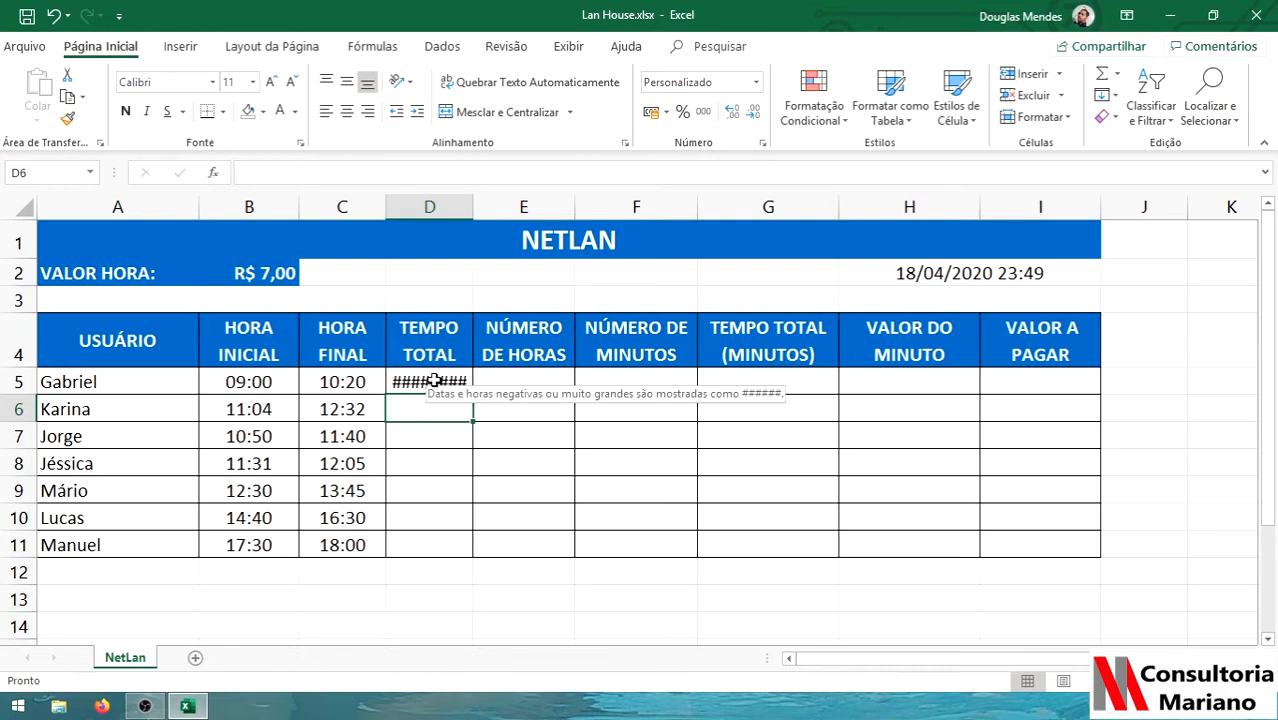
# Try widening the TEMPO TOTAL column to several times its width, and undo the resizing.
pyautogui.moveTo(473, 206); pyautogui.dragTo(930, 259)
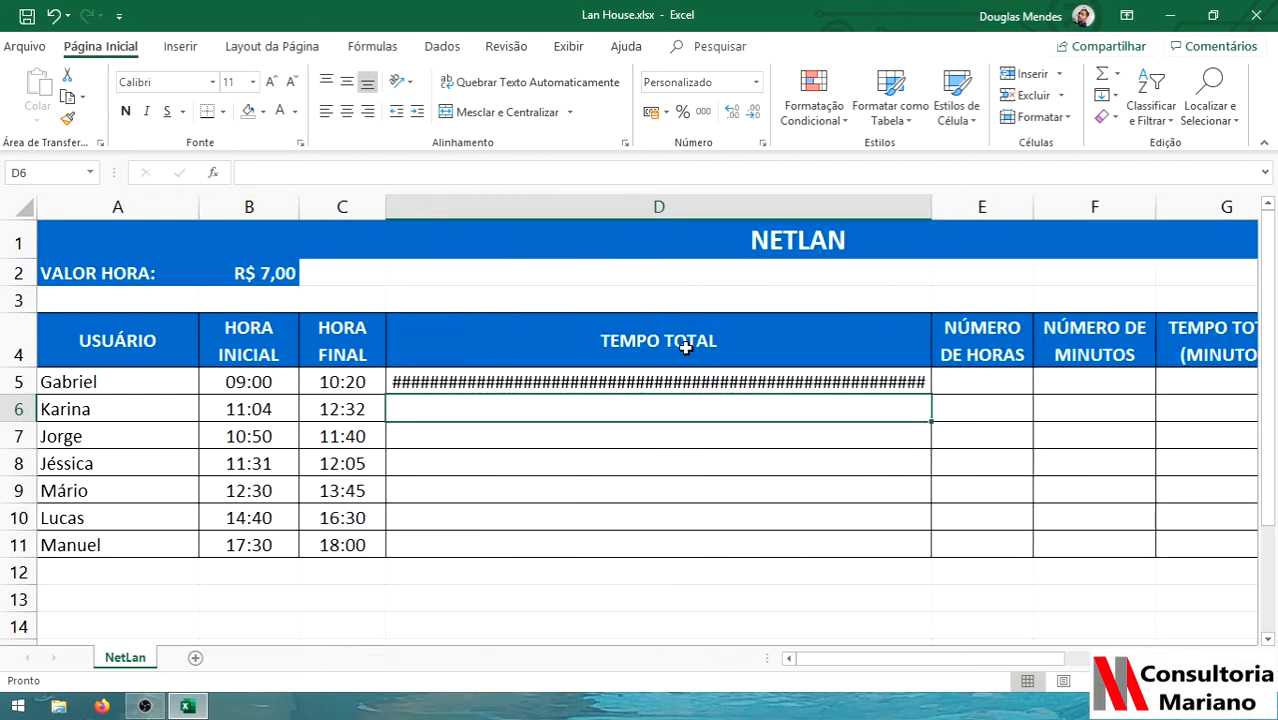
pyautogui.hotkey('ctrl', 'z')
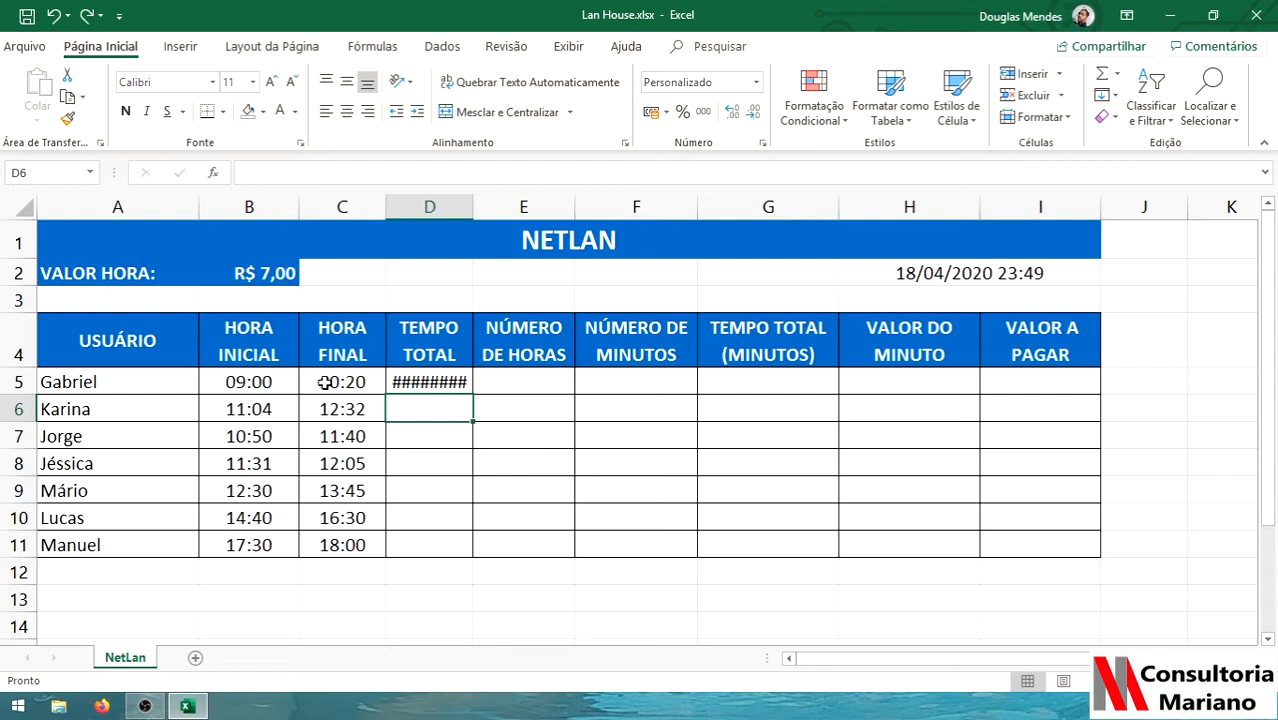
pyautogui.click(238, 381)
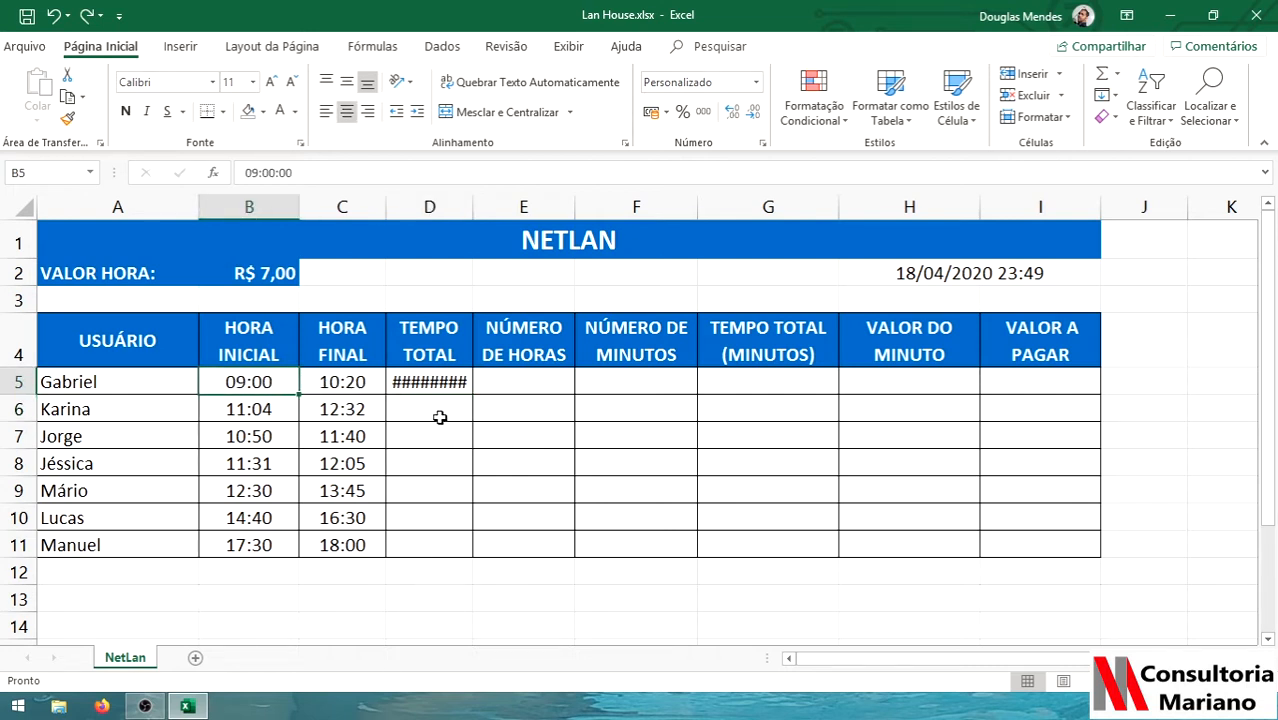
# Replace the formula in cell D5 with the plain-number subtraction =9-10.
pyautogui.click(452, 386)
pyautogui.write('=')
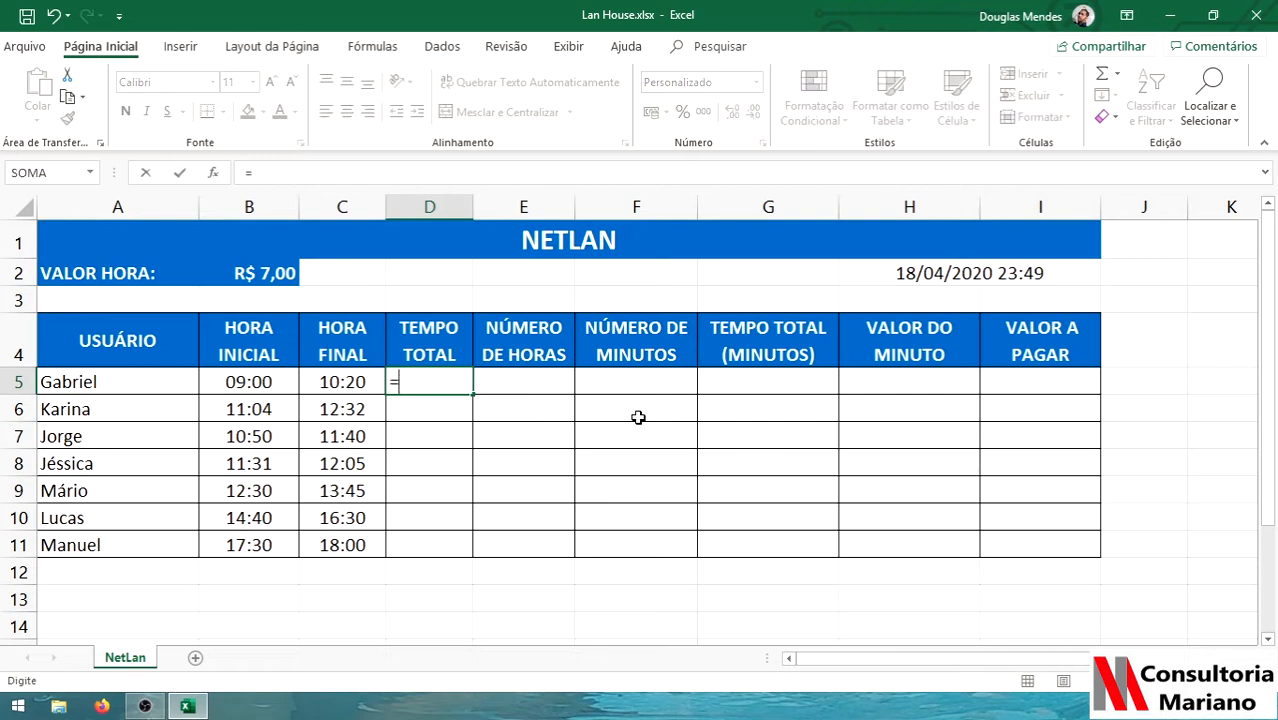
pyautogui.write('9-10')
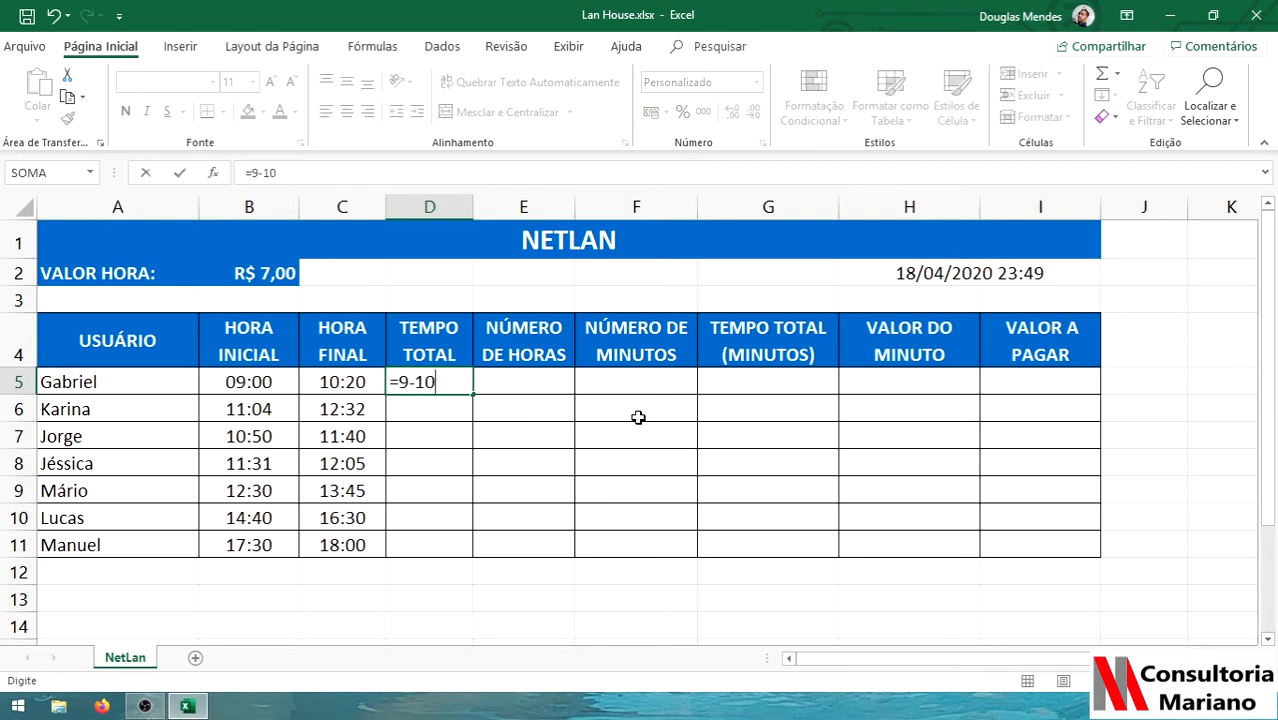
pyautogui.moveTo(407, 381); pyautogui.dragTo(452, 378)
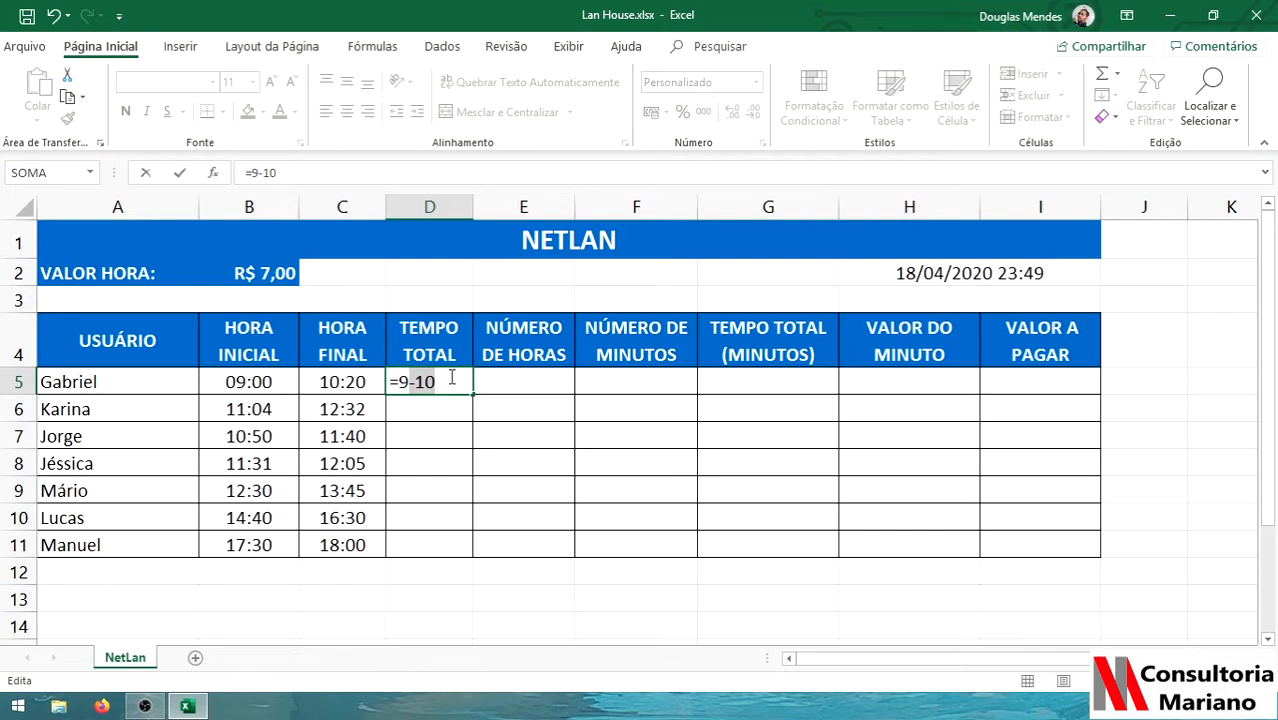
pyautogui.press('Return')
# Try the Geral number format on cell D5 and clear the cell's contents.
pyautogui.click(450, 380)
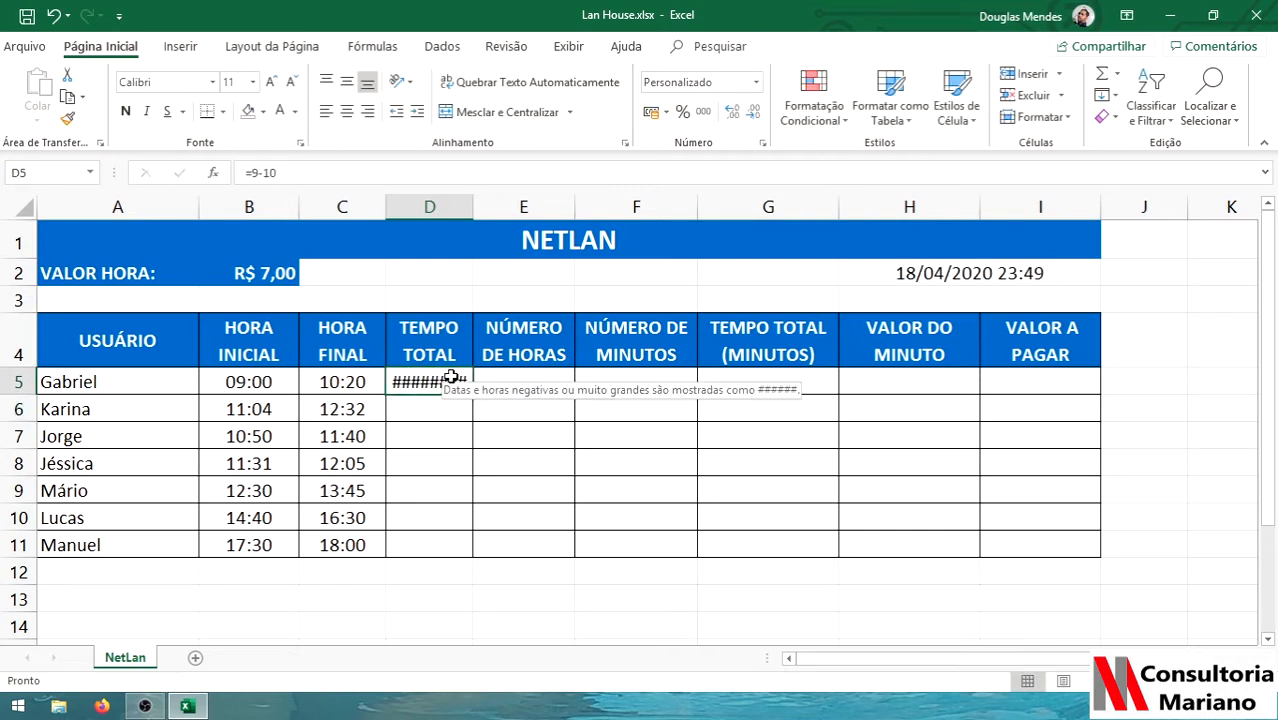
pyautogui.click(756, 82)
pyautogui.click(733, 113)
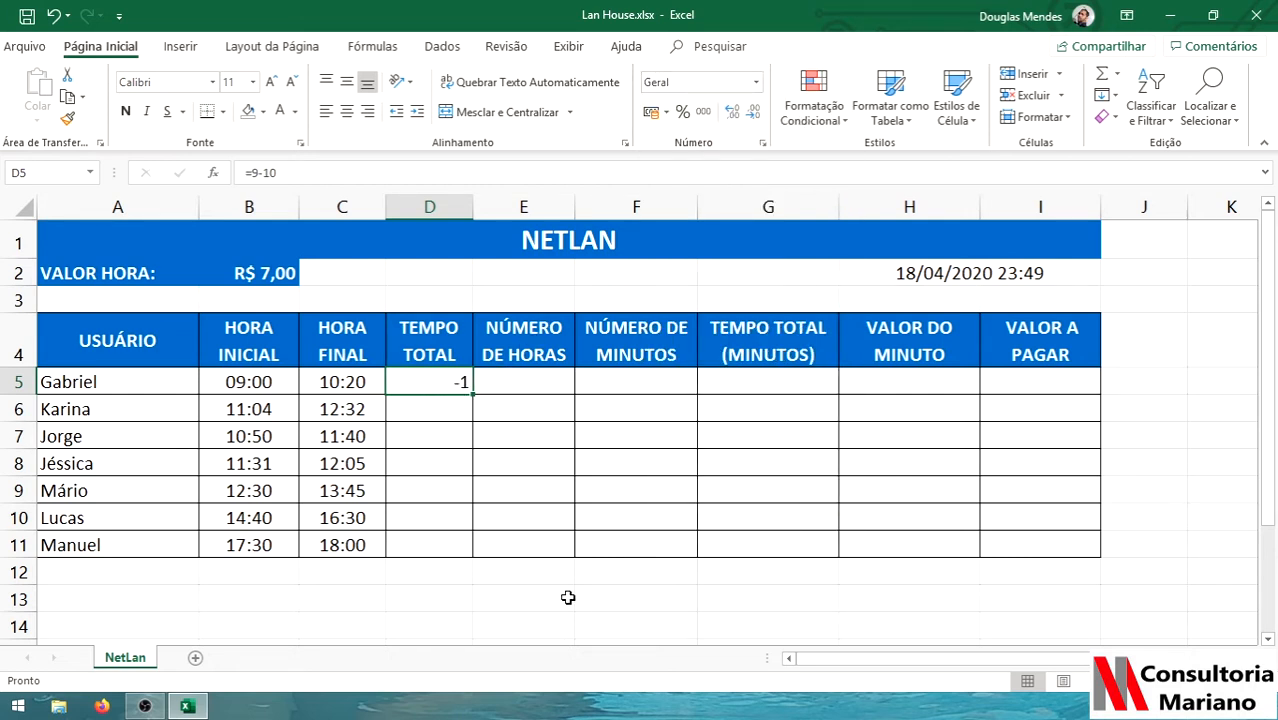
pyautogui.hotkey('ctrl', 'z')
pyautogui.press('Delete')
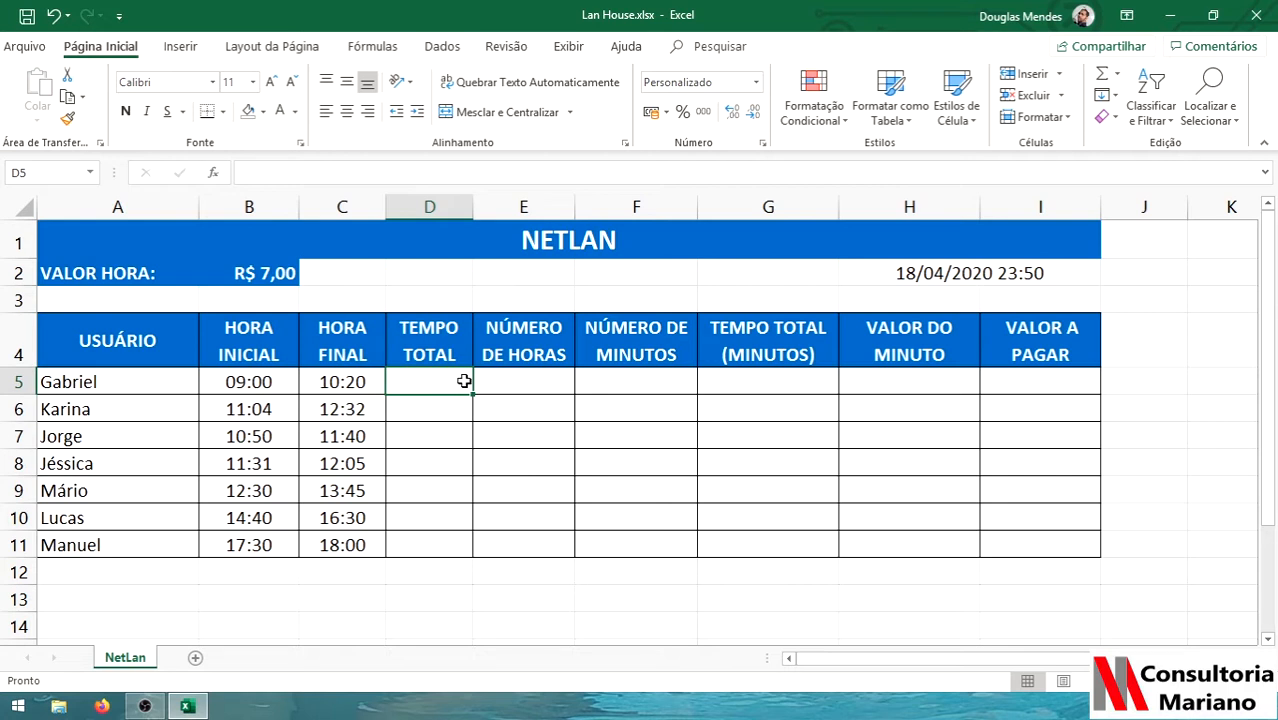
# Enter the sample time 1:00 in cell E3, above the NÚMERO DE HORAS header.
pyautogui.click(548, 300)
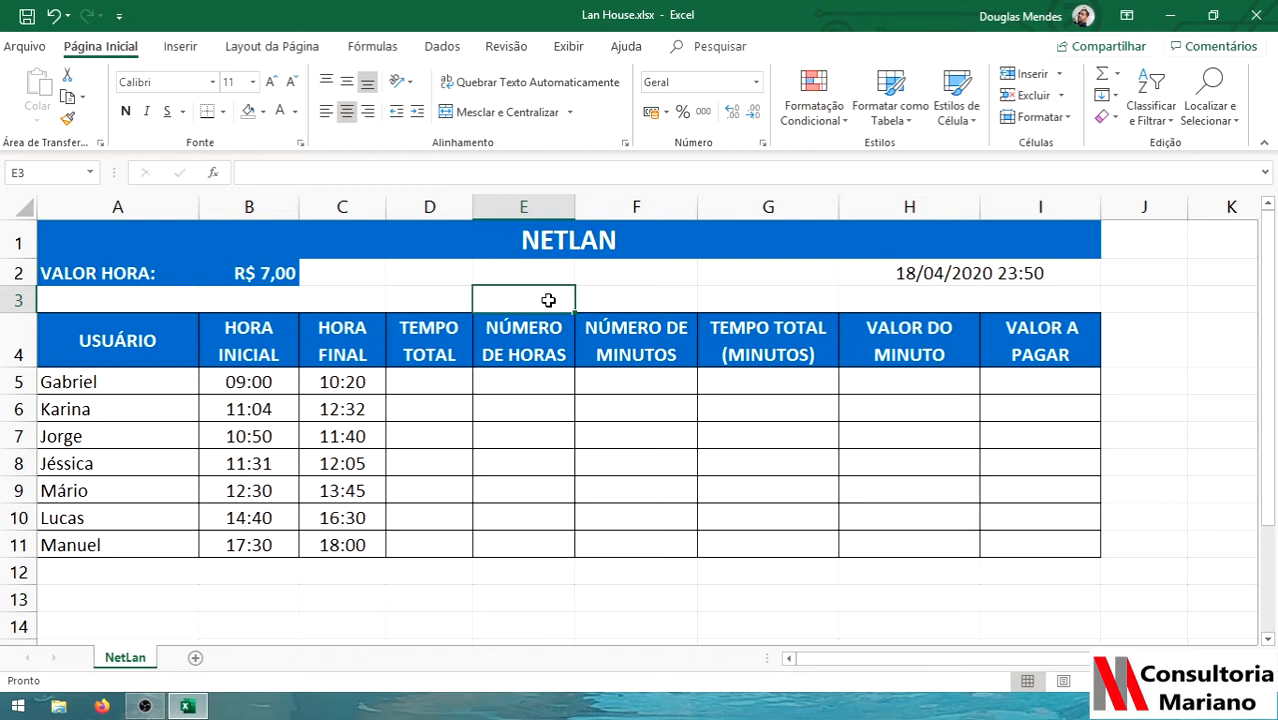
pyautogui.write('1:00')
pyautogui.press('Return')
pyautogui.click(548, 300)
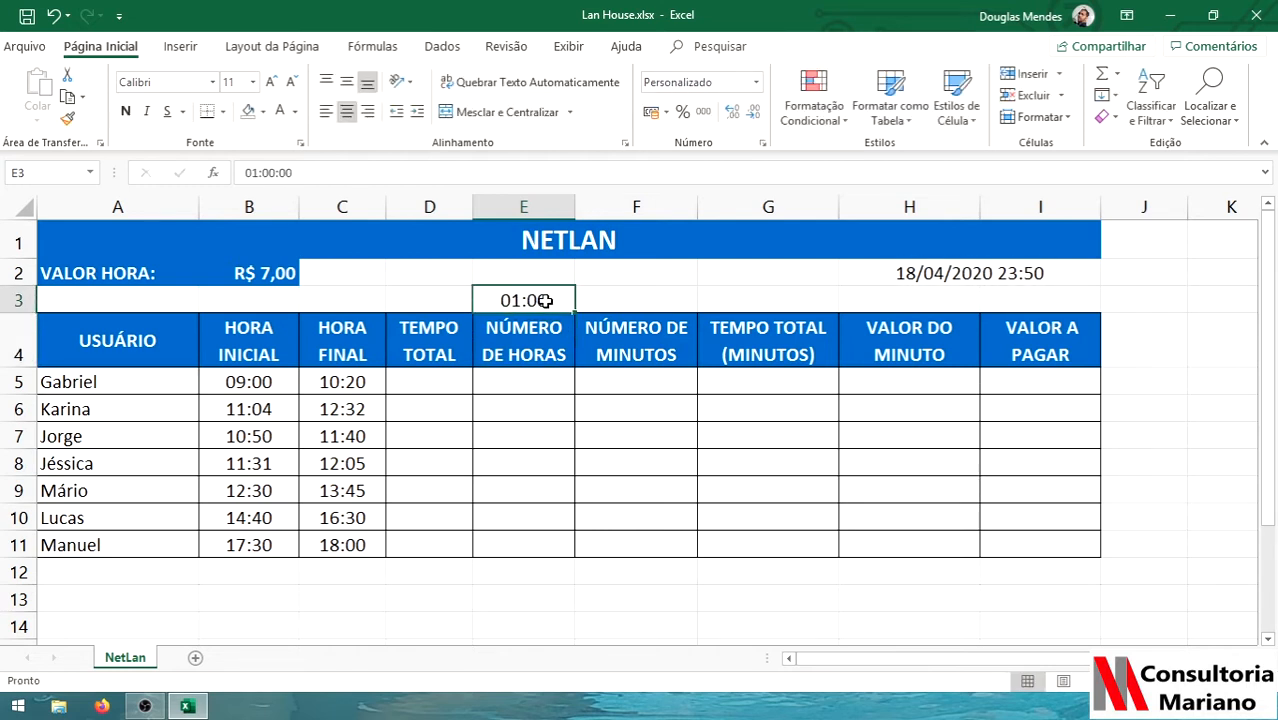
# Try to compare the sample time with a typed time by entering =E3=01:00 in cell F3.
pyautogui.click(636, 301)
pyautogui.write('=')
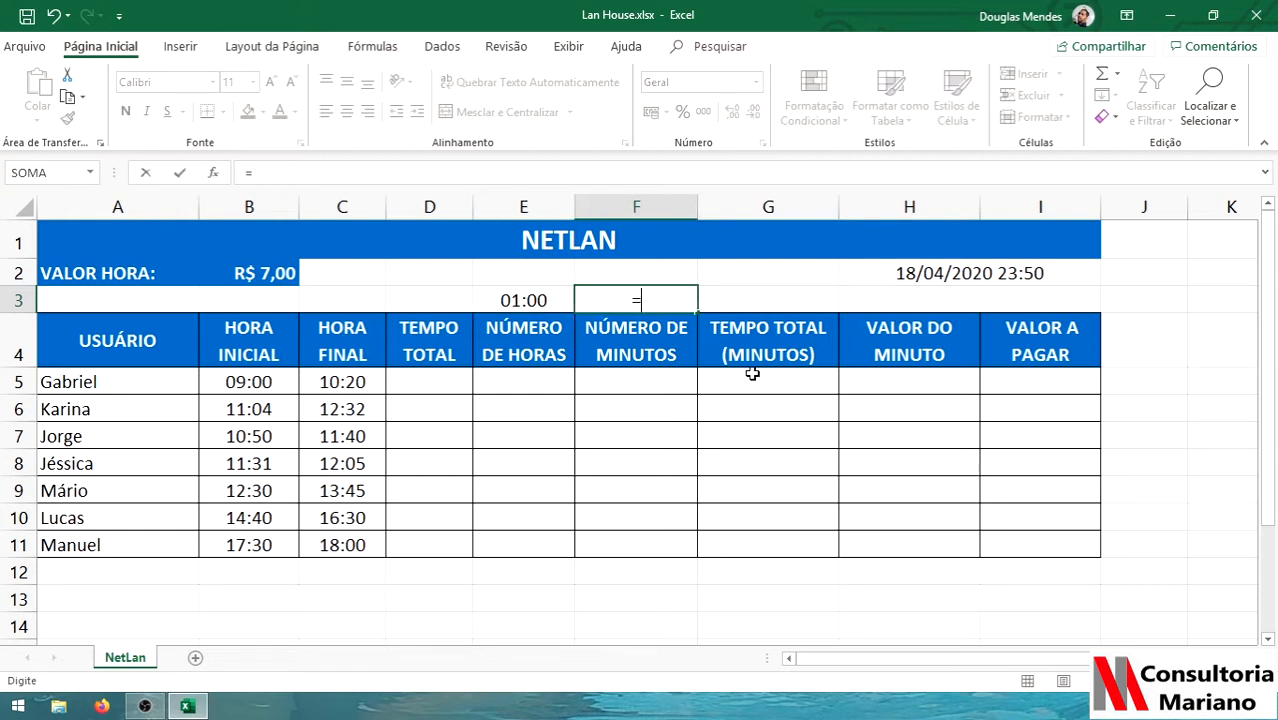
pyautogui.click(540, 302)
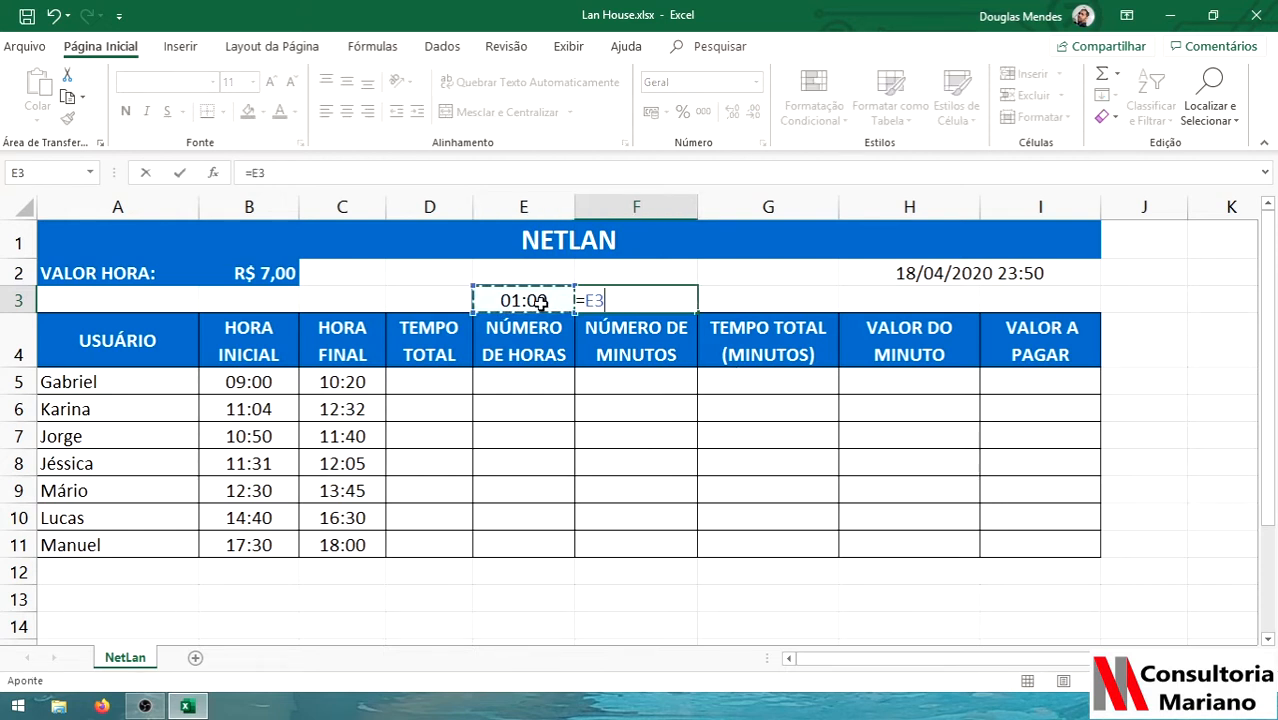
pyautogui.write('=')
pyautogui.write('01:00')
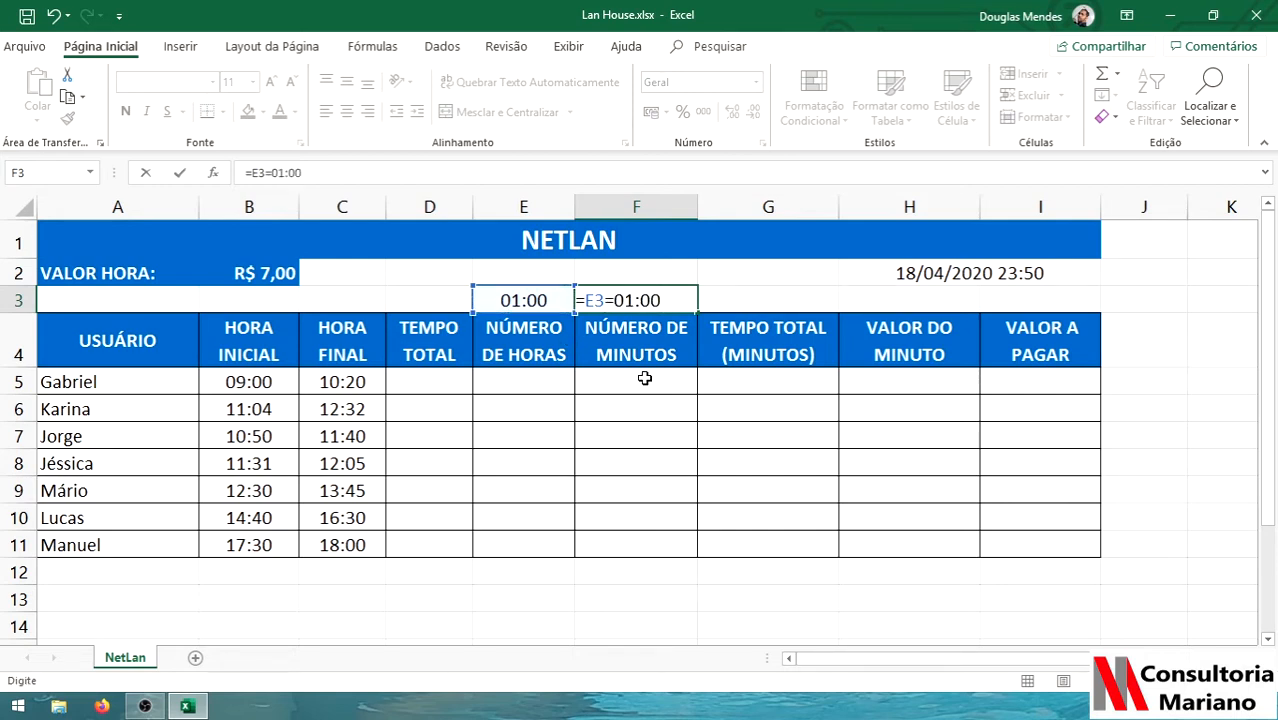
pyautogui.press('Return')
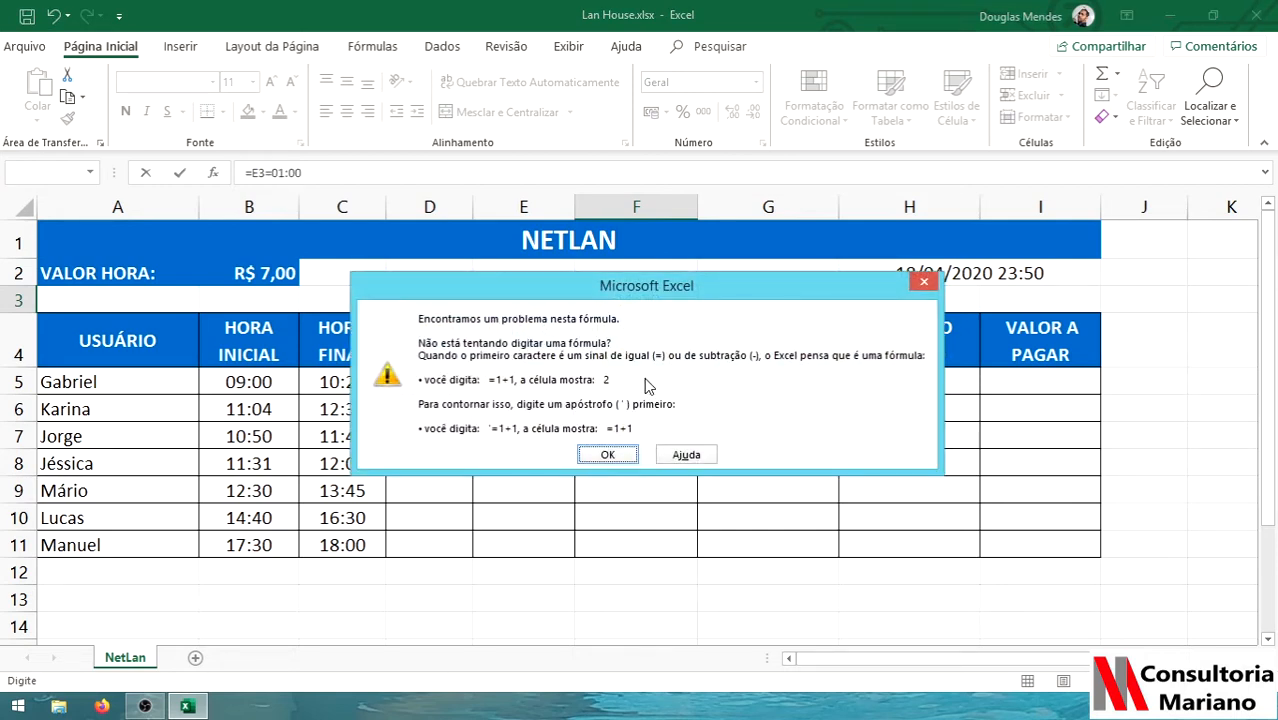
pyautogui.press('Return')
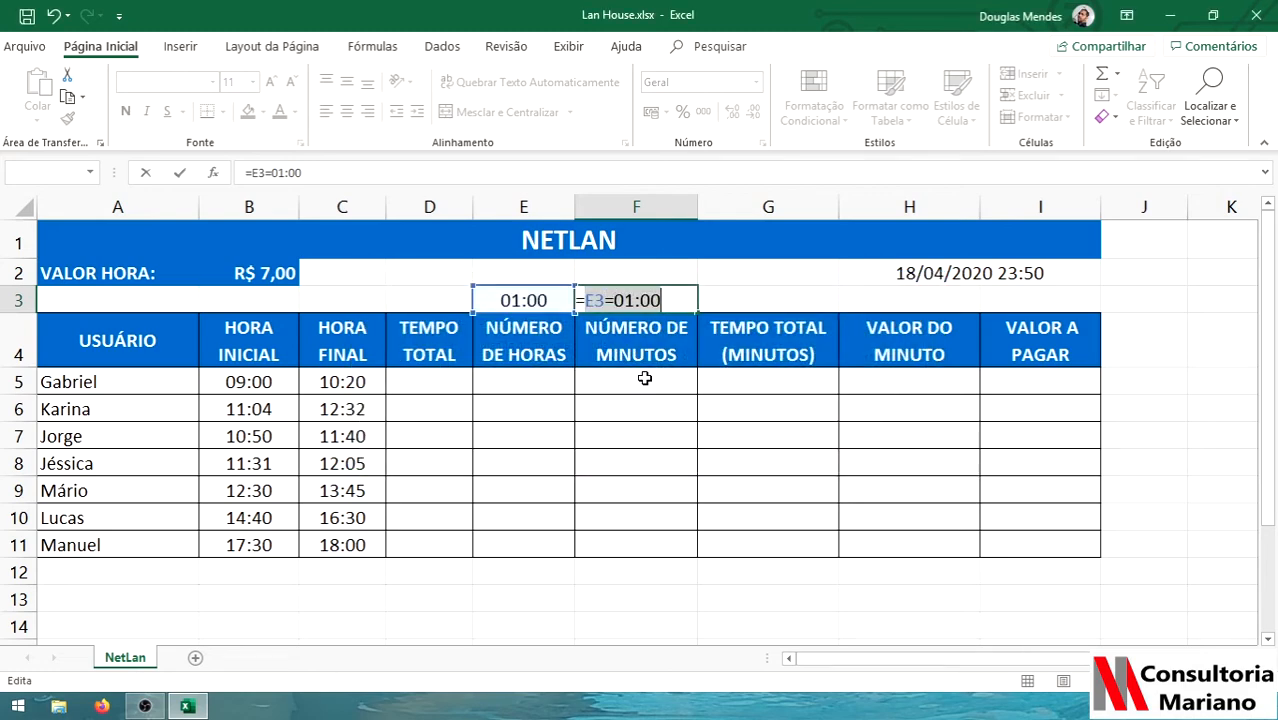
pyautogui.press('Escape')
# Change the sample time in cell E3 to 12:00.
pyautogui.click(518, 297)
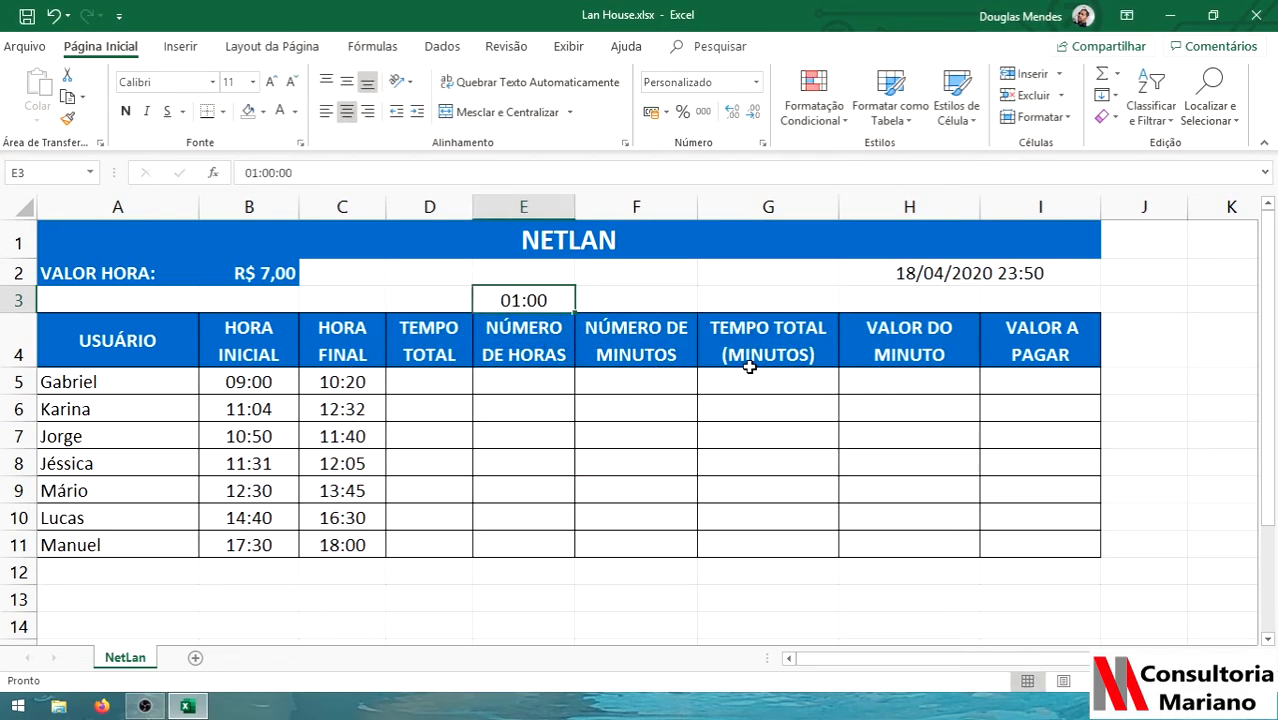
pyautogui.write('12:00')
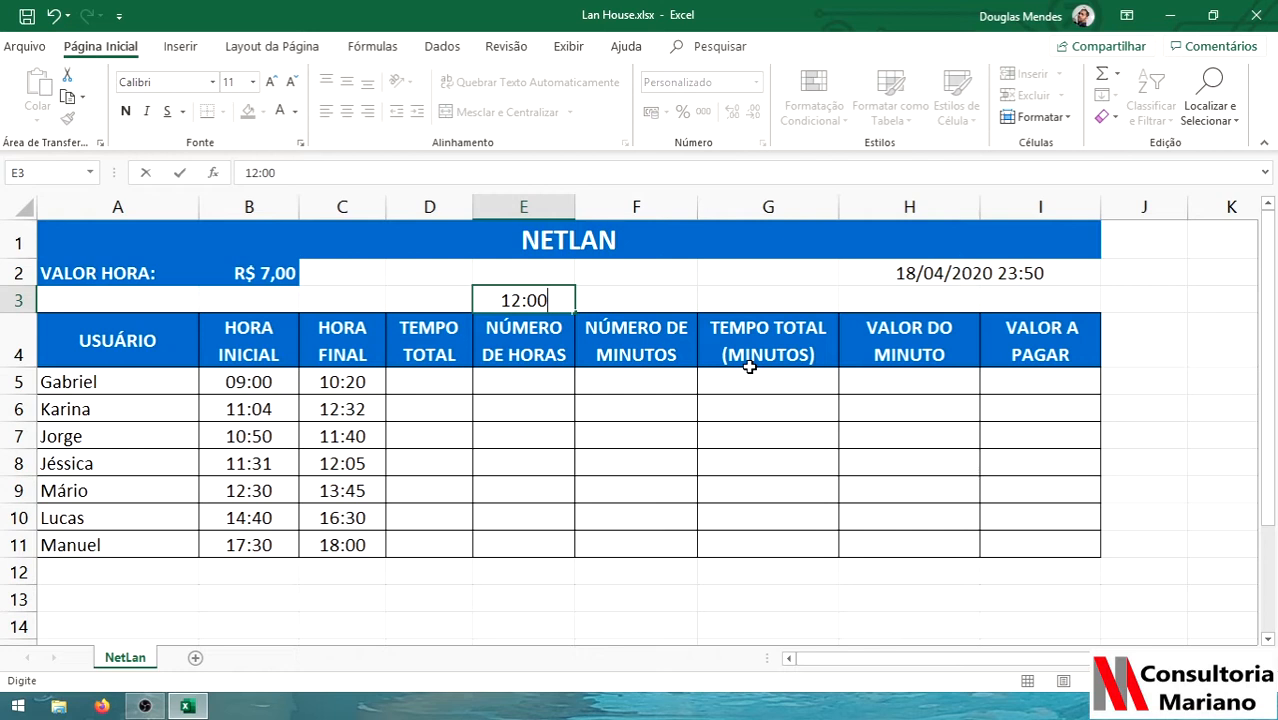
pyautogui.press('Down')
# Try to compare a typed time with the sample time by entering =12:00=E3 in cell F3.
pyautogui.press('Right')
pyautogui.press('Up')
pyautogui.write('=')
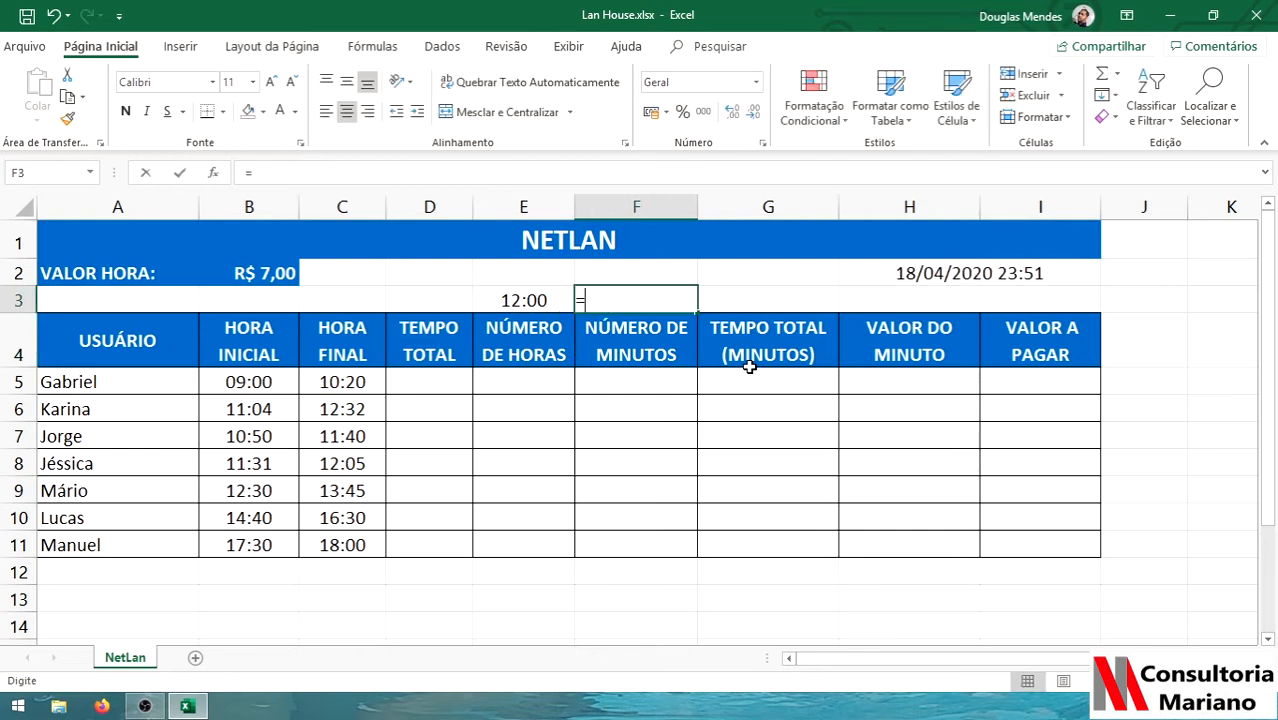
pyautogui.write('12:00')
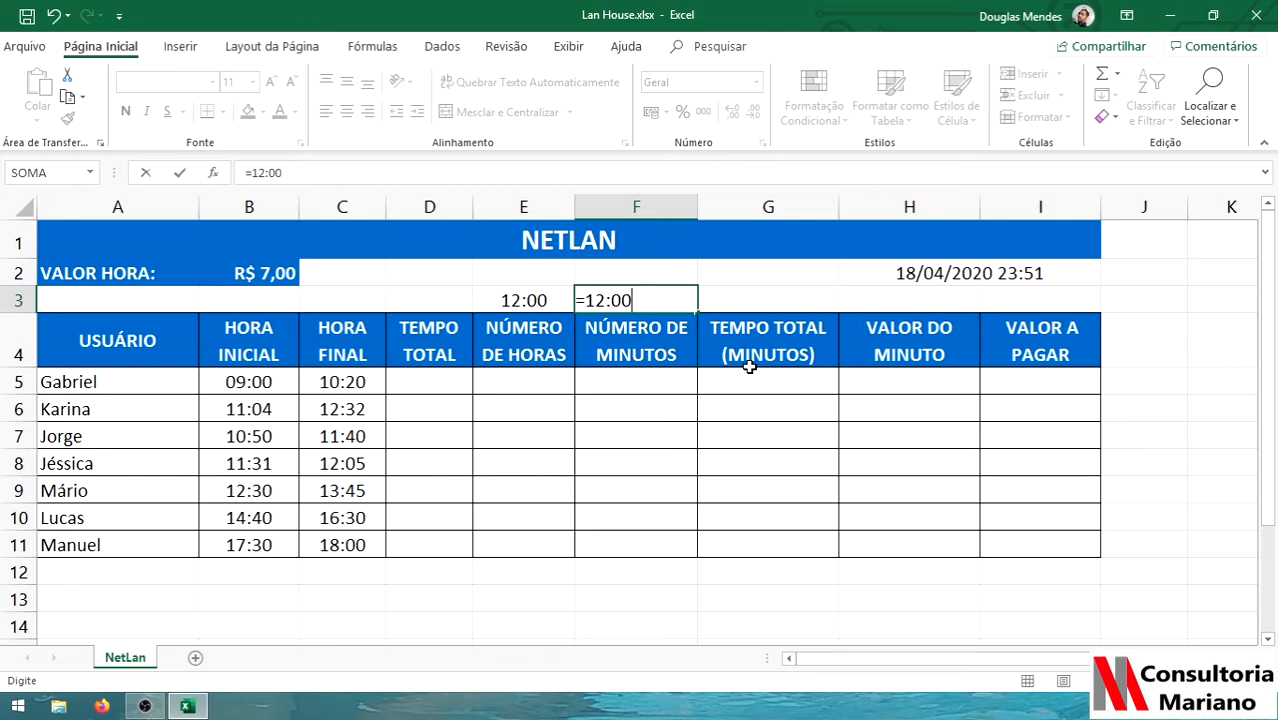
pyautogui.write('=')
pyautogui.click(506, 304)
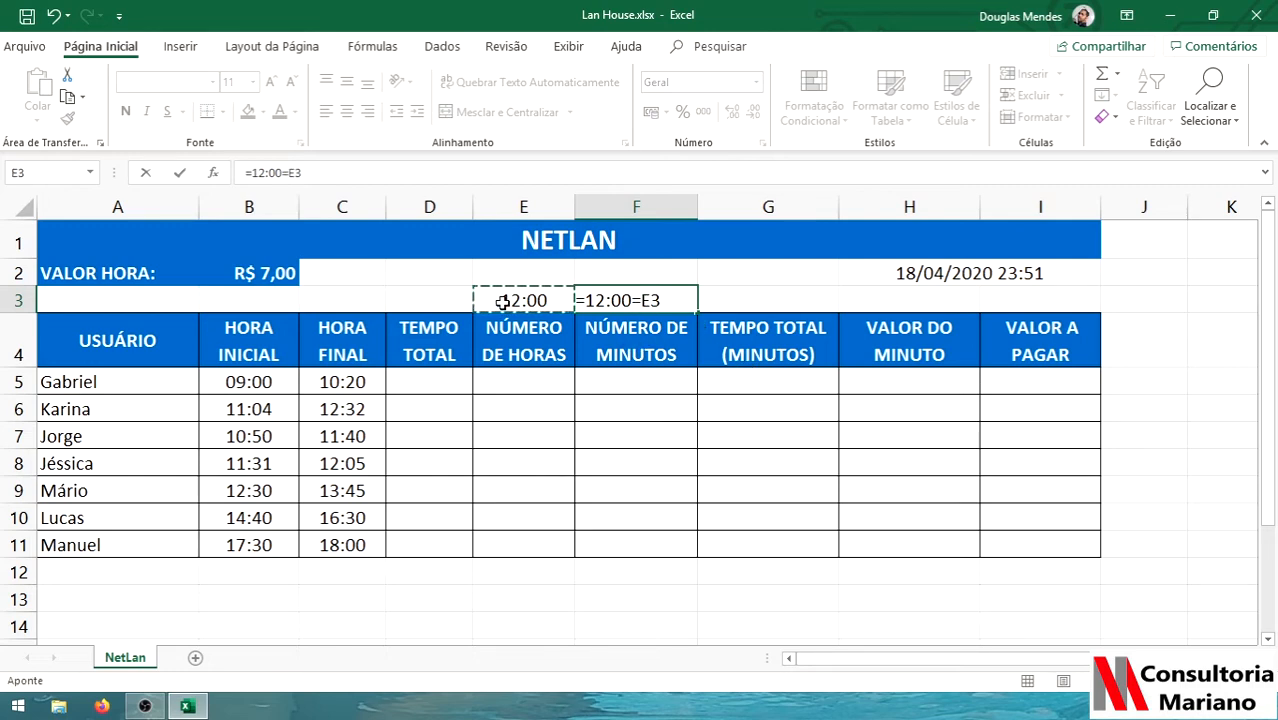
pyautogui.press('Return')
pyautogui.press('Return')
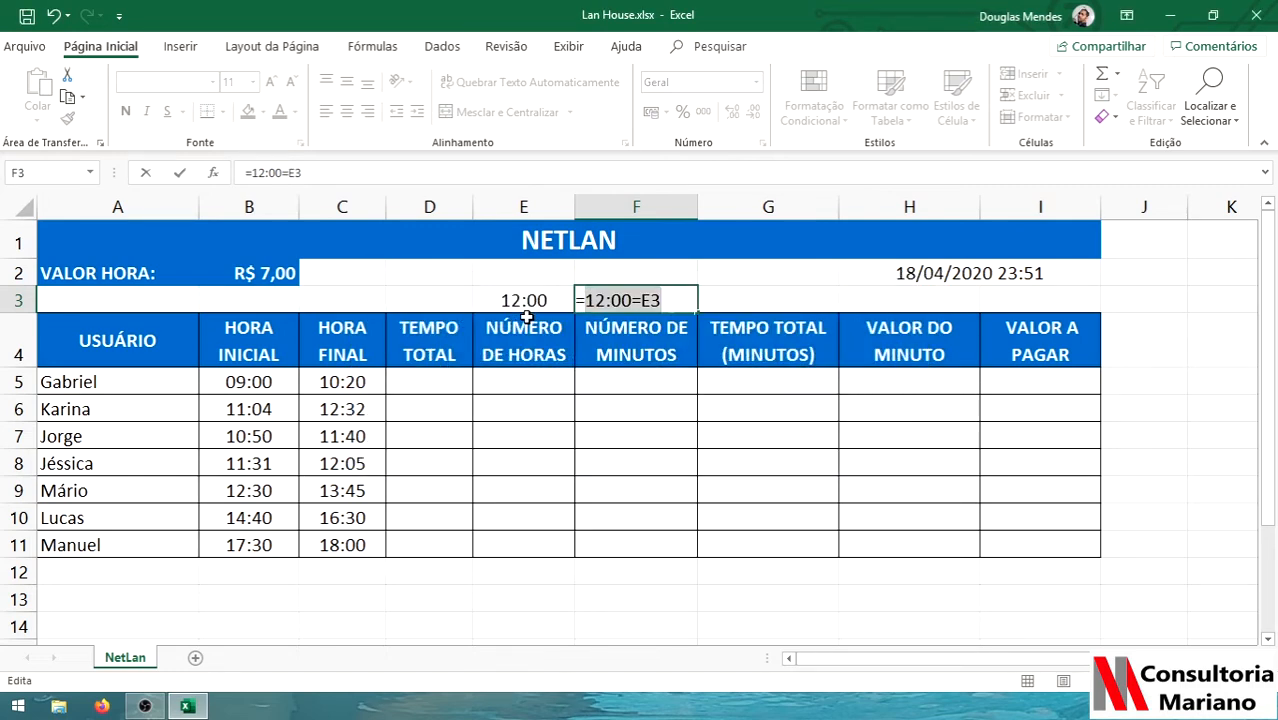
# Enter the formula =E3=0,5 in cell F3 to compare the sample time with its decimal equivalent.
pyautogui.press('BackSpace')
pyautogui.click(522, 299)
pyautogui.write('=0,')
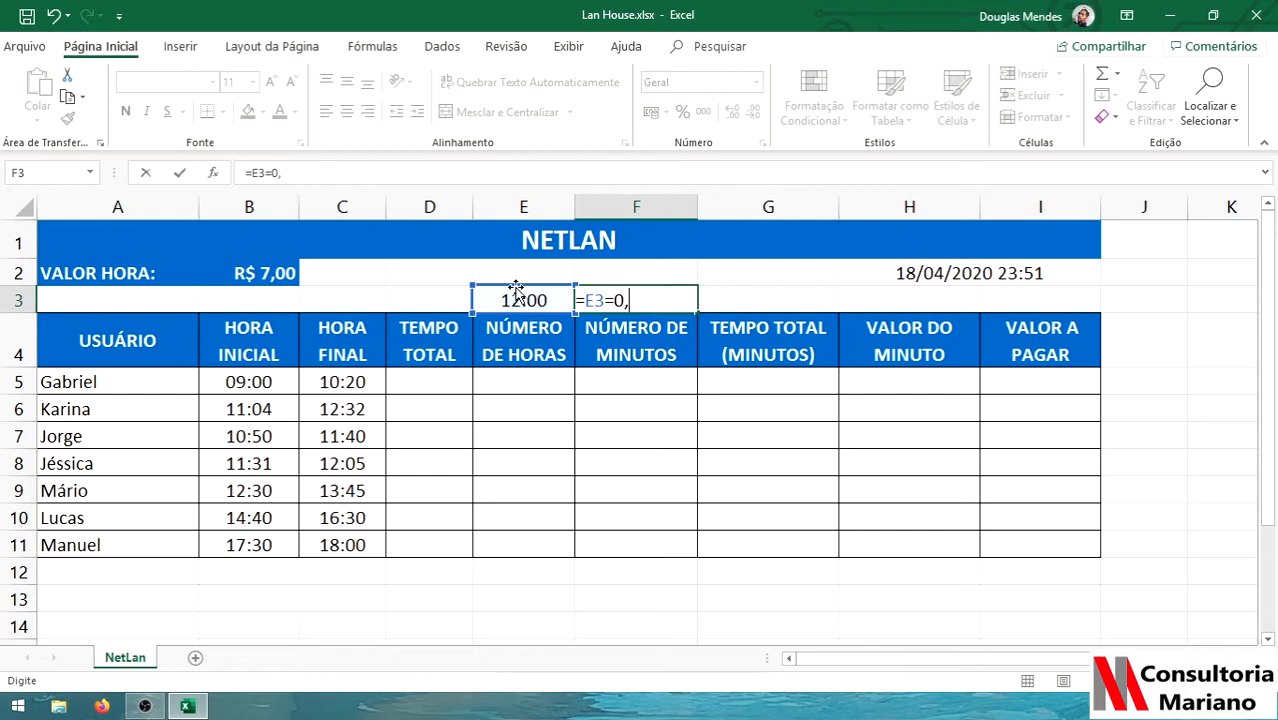
pyautogui.write('5')
pyautogui.press('Return')
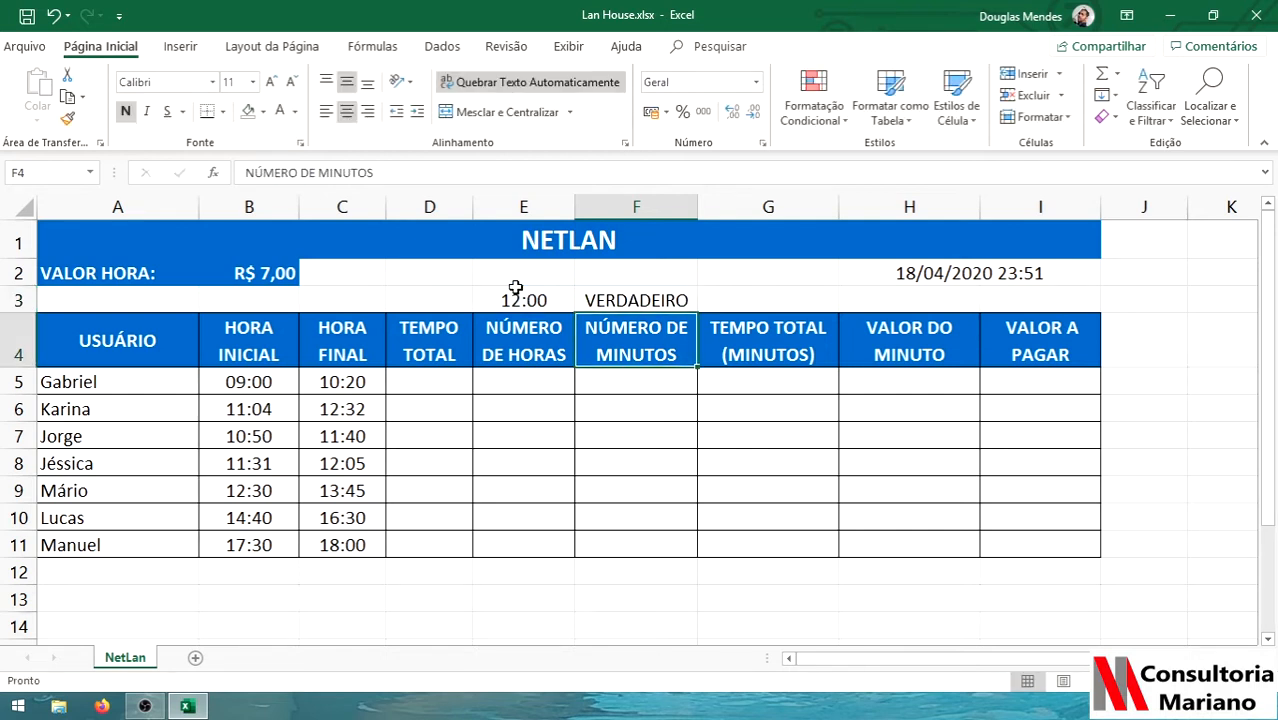
# Clear the comparison formula from cell F3.
pyautogui.click(633, 302)
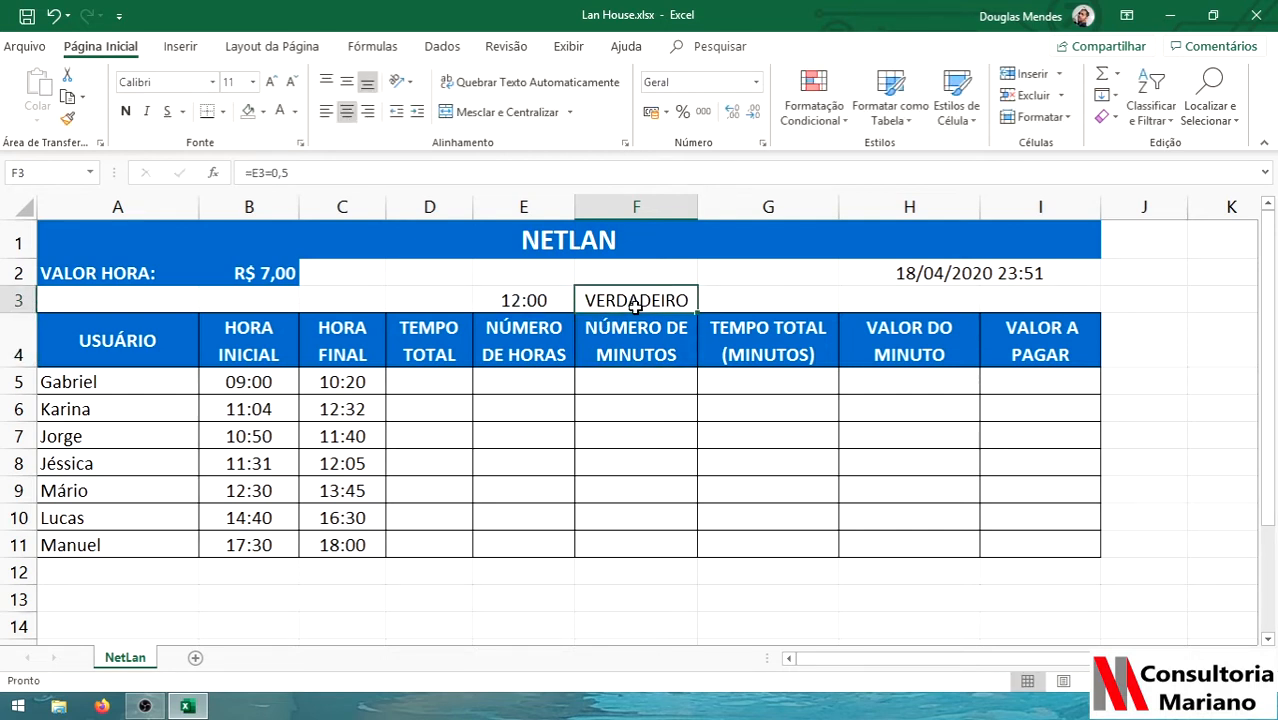
pyautogui.doubleClick(636, 302)
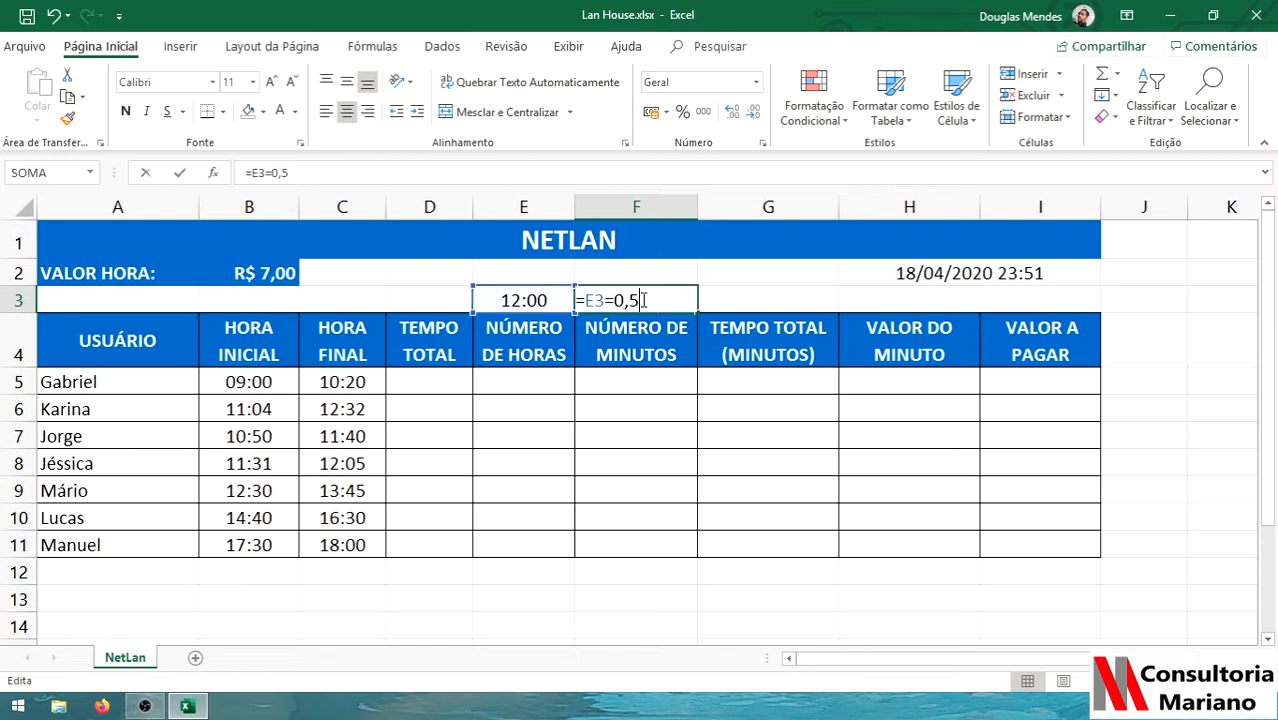
pyautogui.moveTo(619, 300); pyautogui.dragTo(615, 301)
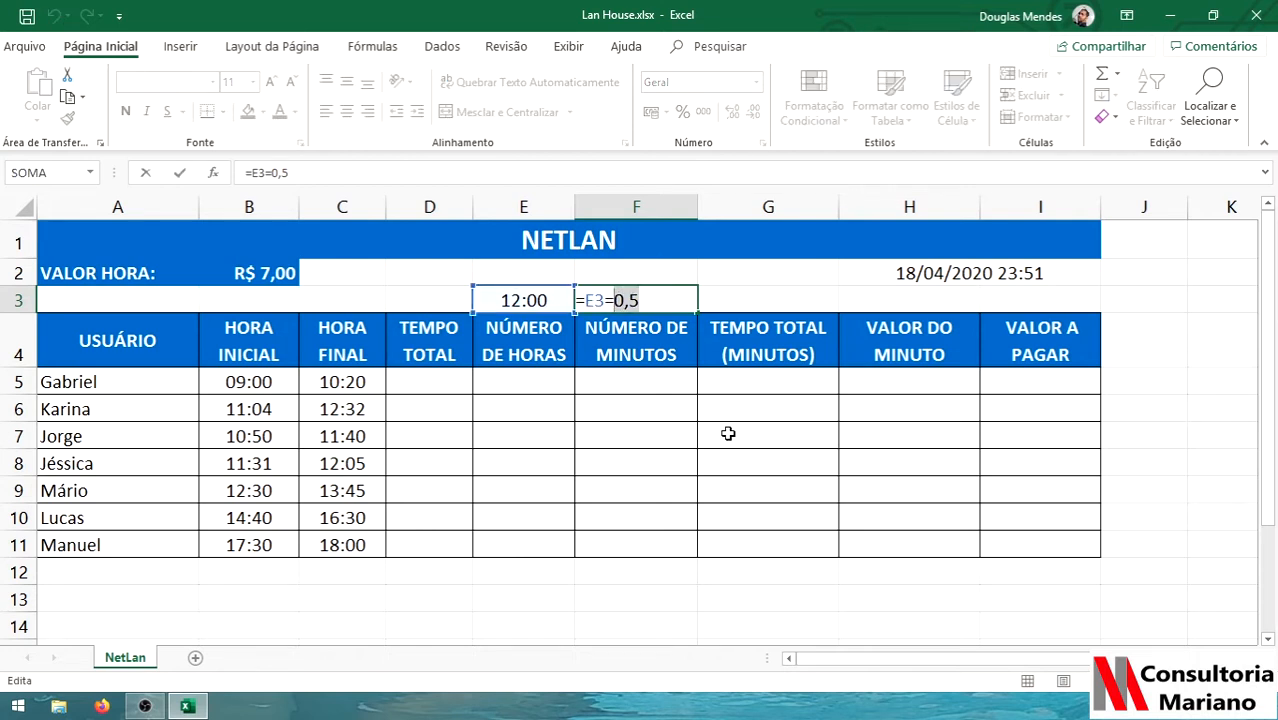
pyautogui.press('BackSpace')
pyautogui.press('BackSpace')
pyautogui.press('BackSpace')
pyautogui.press('BackSpace')
pyautogui.press('BackSpace')
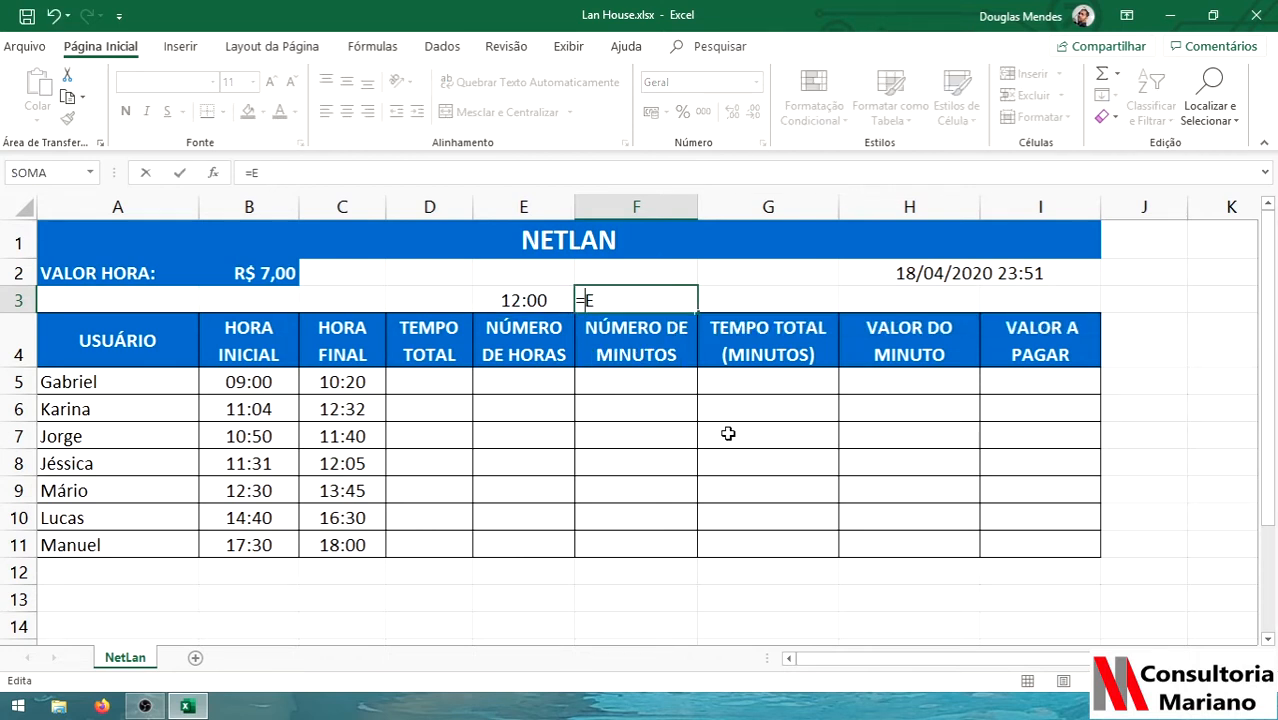
pyautogui.press('Return')
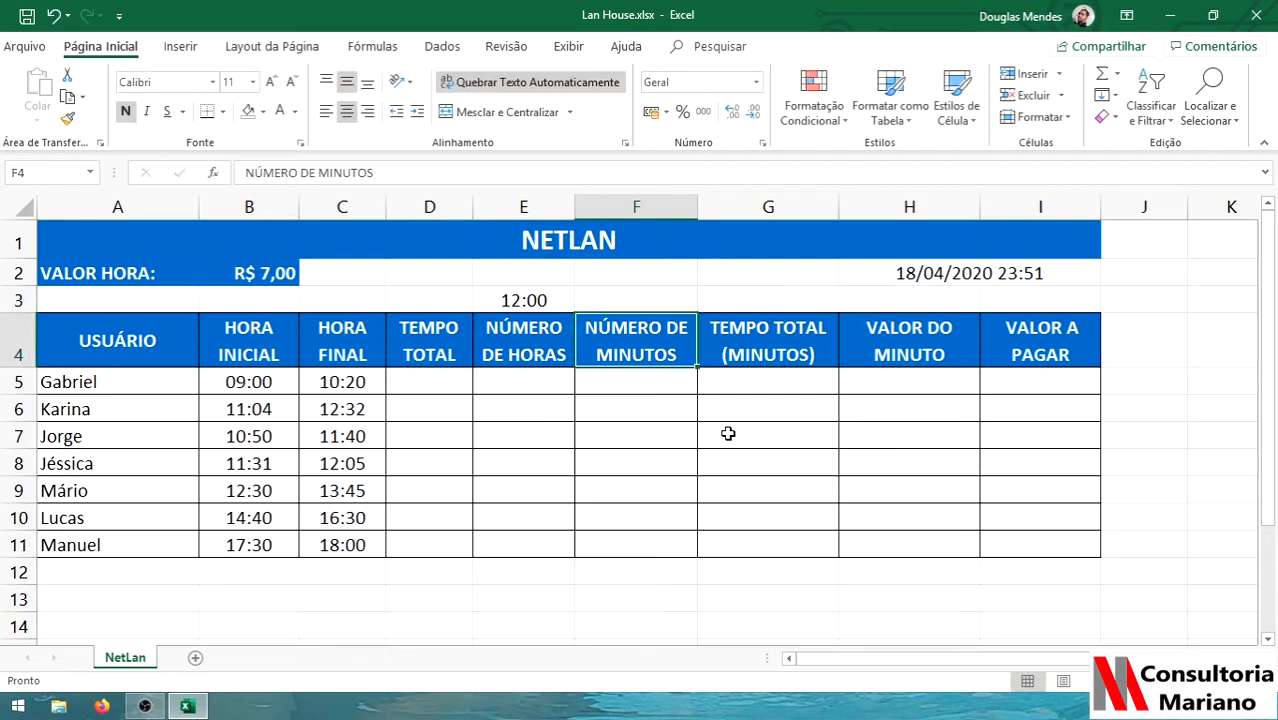
# Apply the General number format to the sample time in cell E3, and undo the format change.
pyautogui.click(530, 300)
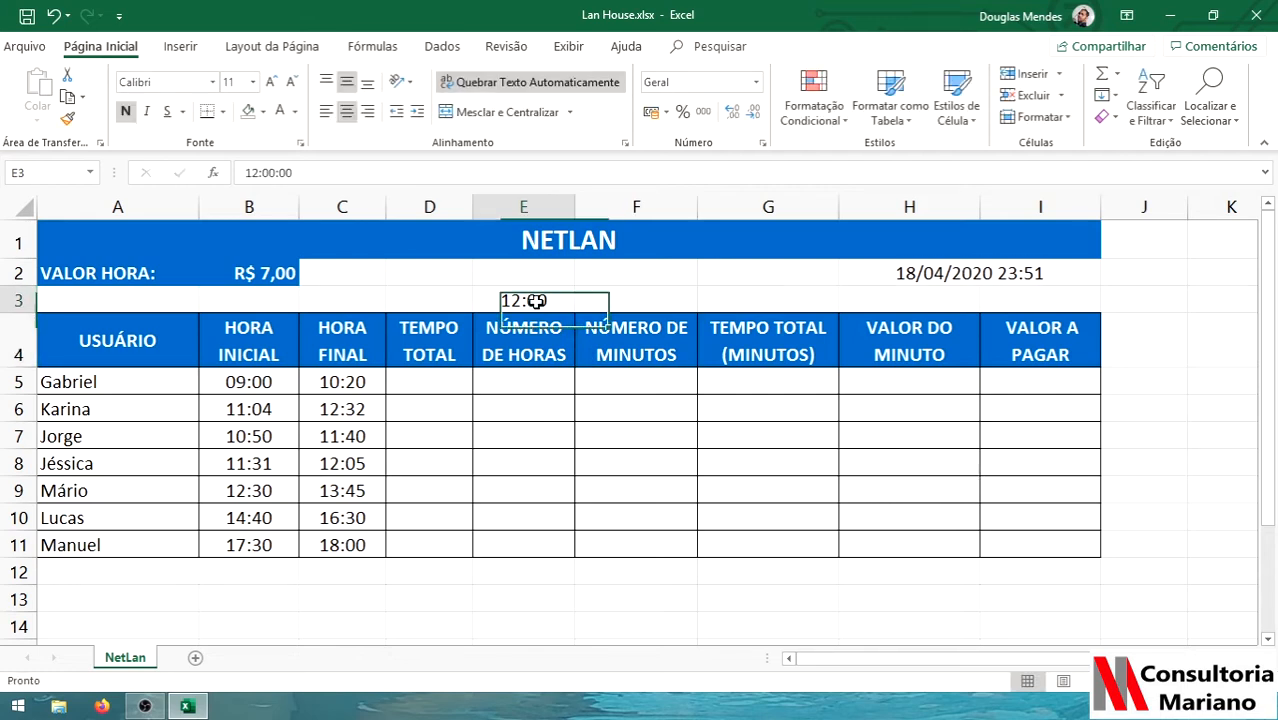
pyautogui.click(756, 82)
pyautogui.click(700, 112)
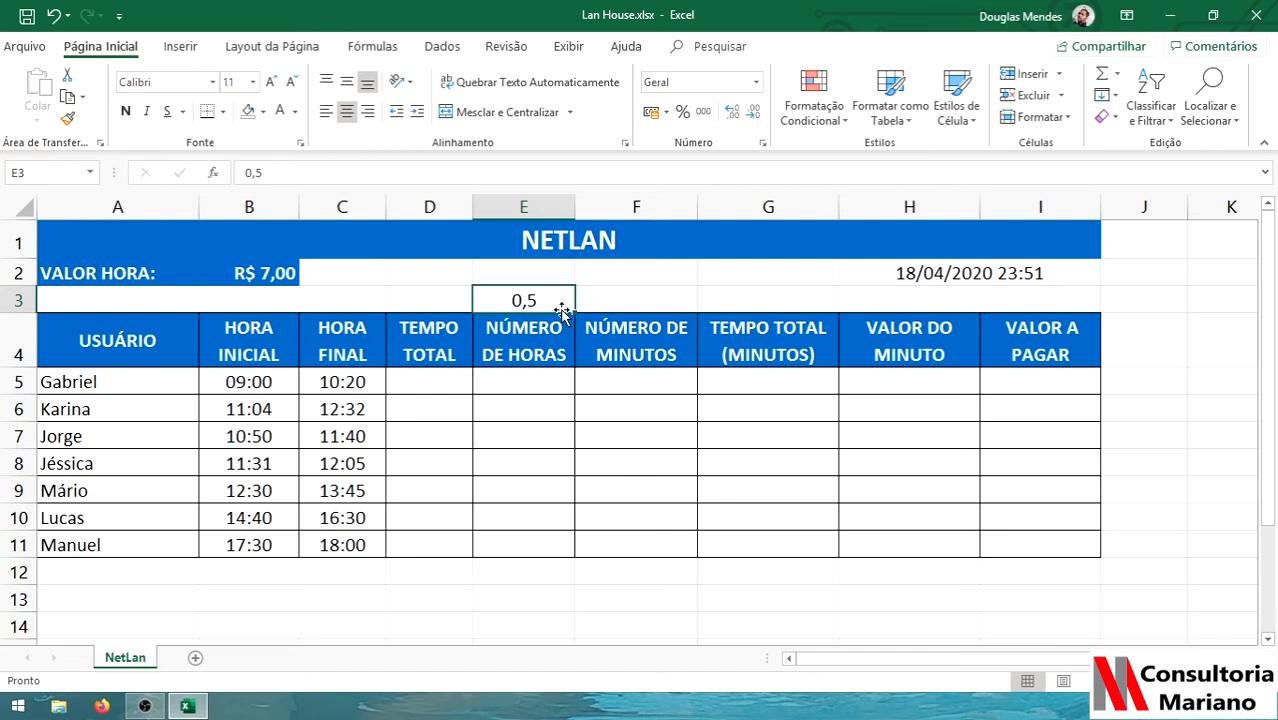
pyautogui.click(701, 340)
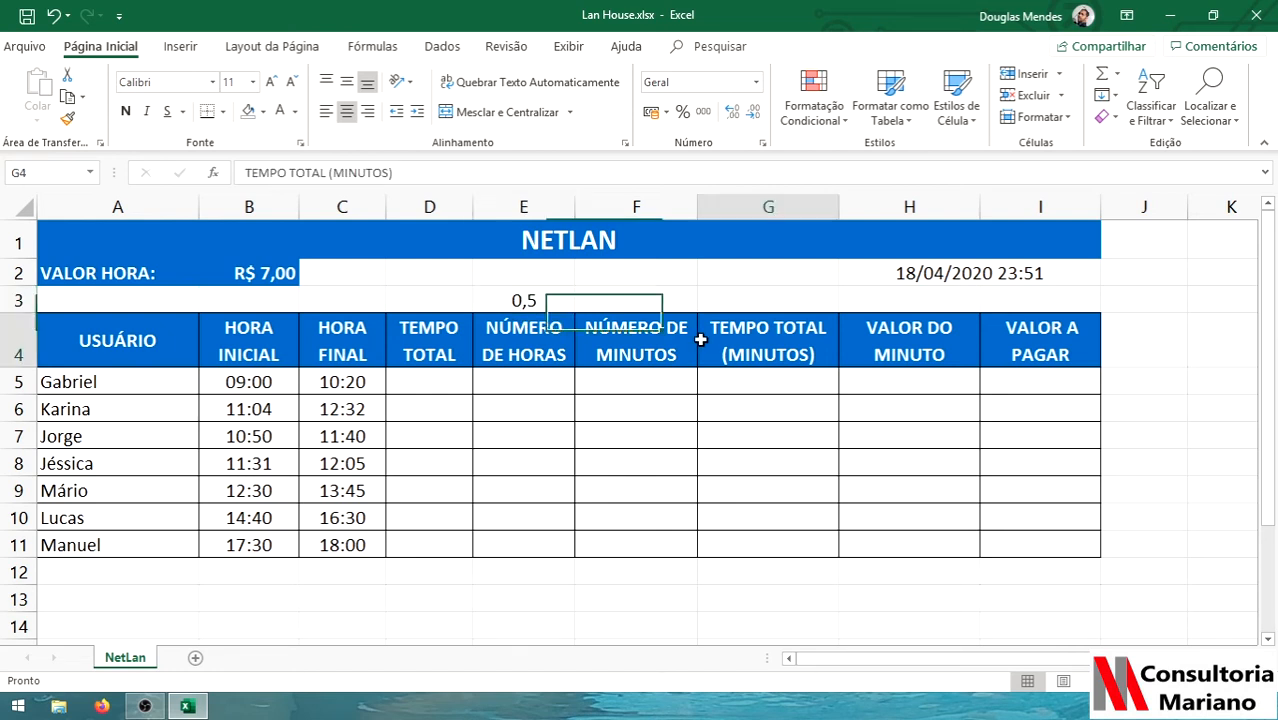
pyautogui.click(510, 298)
pyautogui.hotkey('ctrl', 'shift', '2')
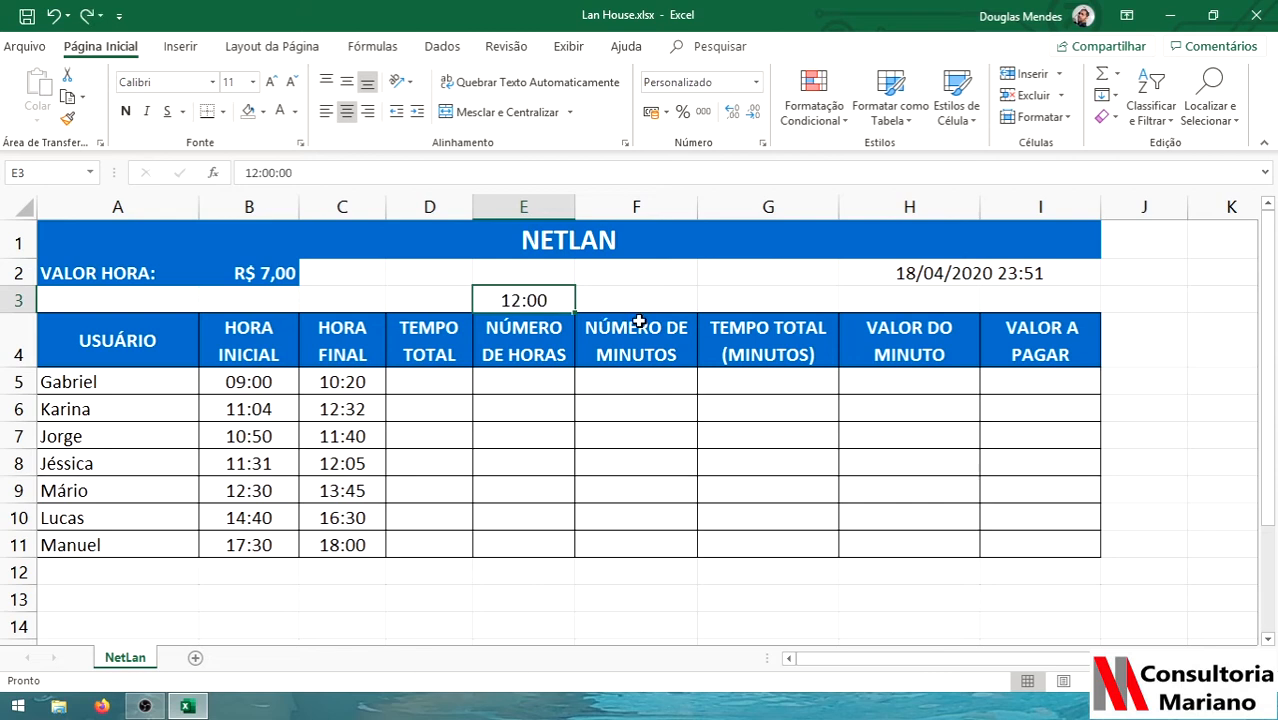
# Set the sample time in cell E3 to 01:00 and apply the General number format to show its decimal value.
pyautogui.write('01:00')
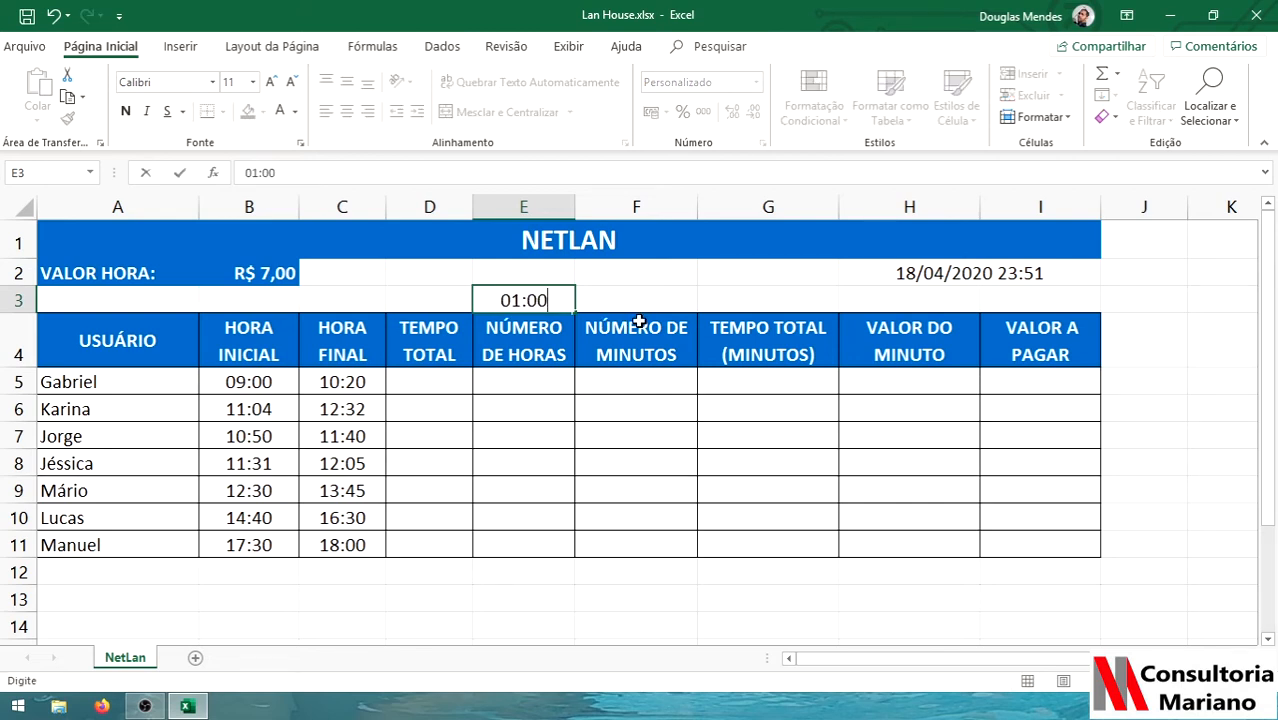
pyautogui.press('Return')
pyautogui.click(756, 82)
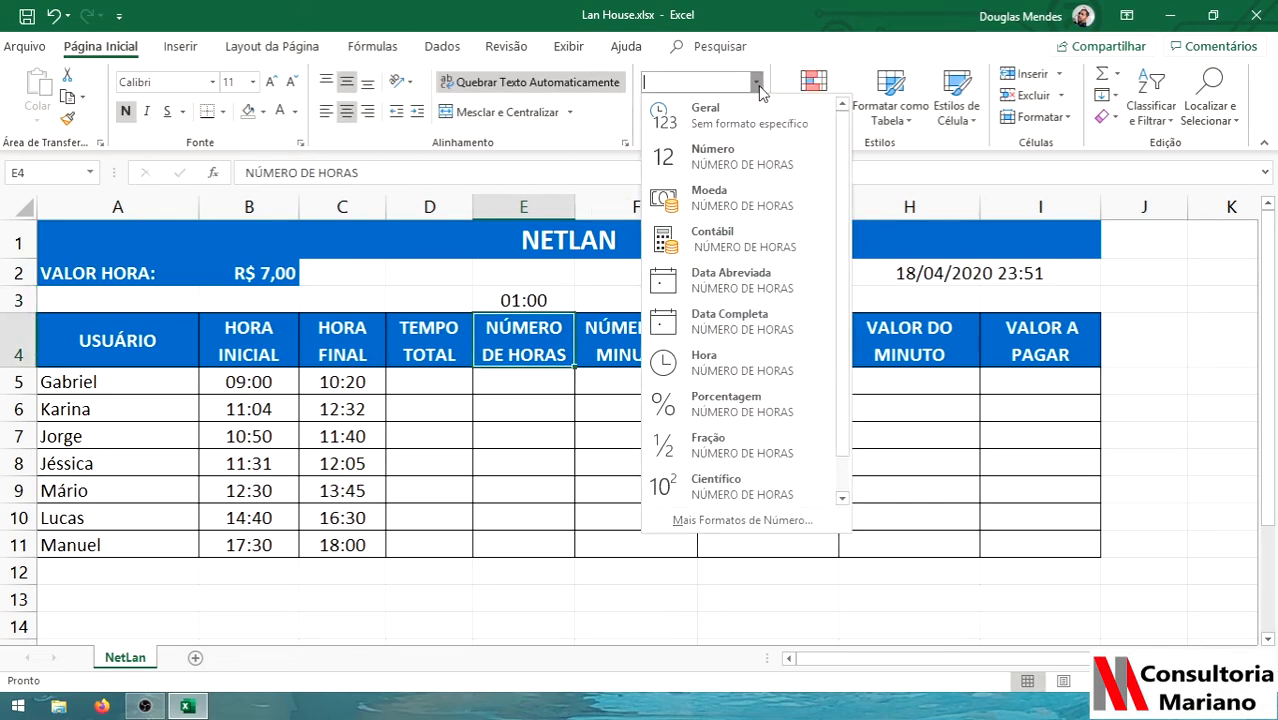
pyautogui.click(561, 304)
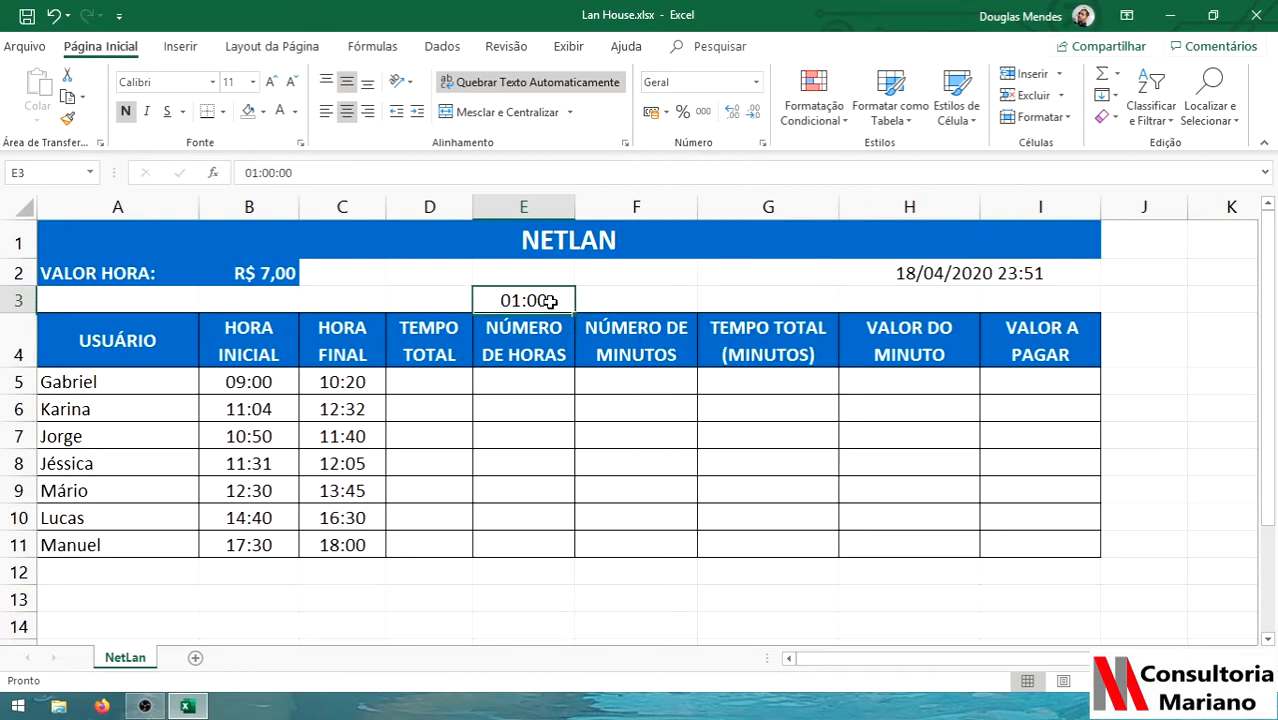
pyautogui.click(756, 82)
pyautogui.click(748, 118)
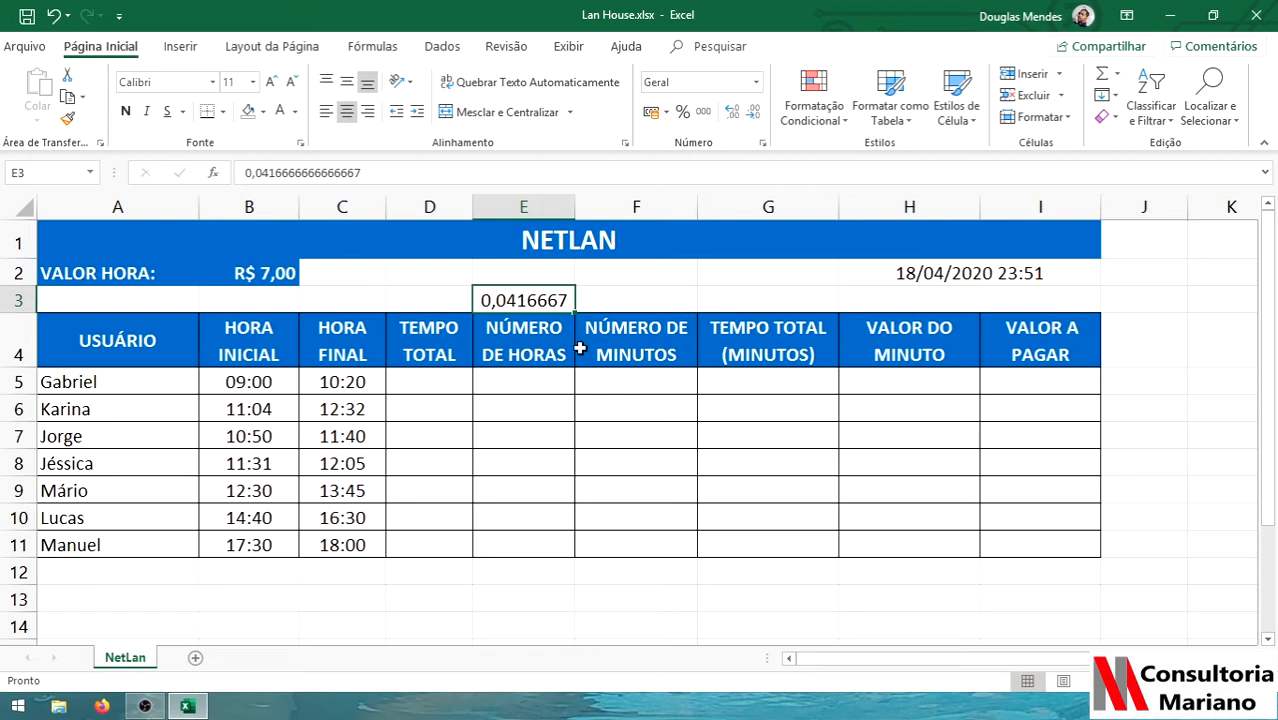
# Try another number format on cell E3, undo it, and enter 13:00 as the sample time.
pyautogui.click(756, 82)
pyautogui.click(724, 113)
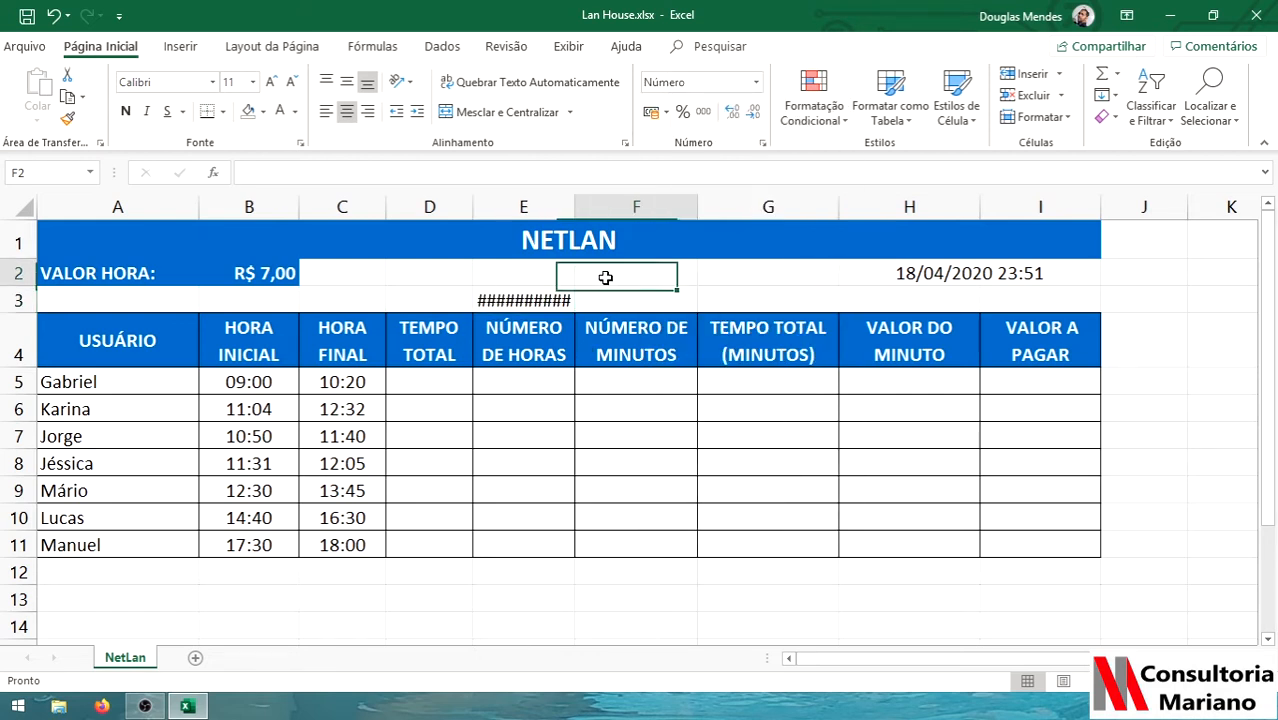
pyautogui.hotkey('ctrl', 'z')
pyautogui.write('13')
pyautogui.write('00')
pyautogui.press('Return')
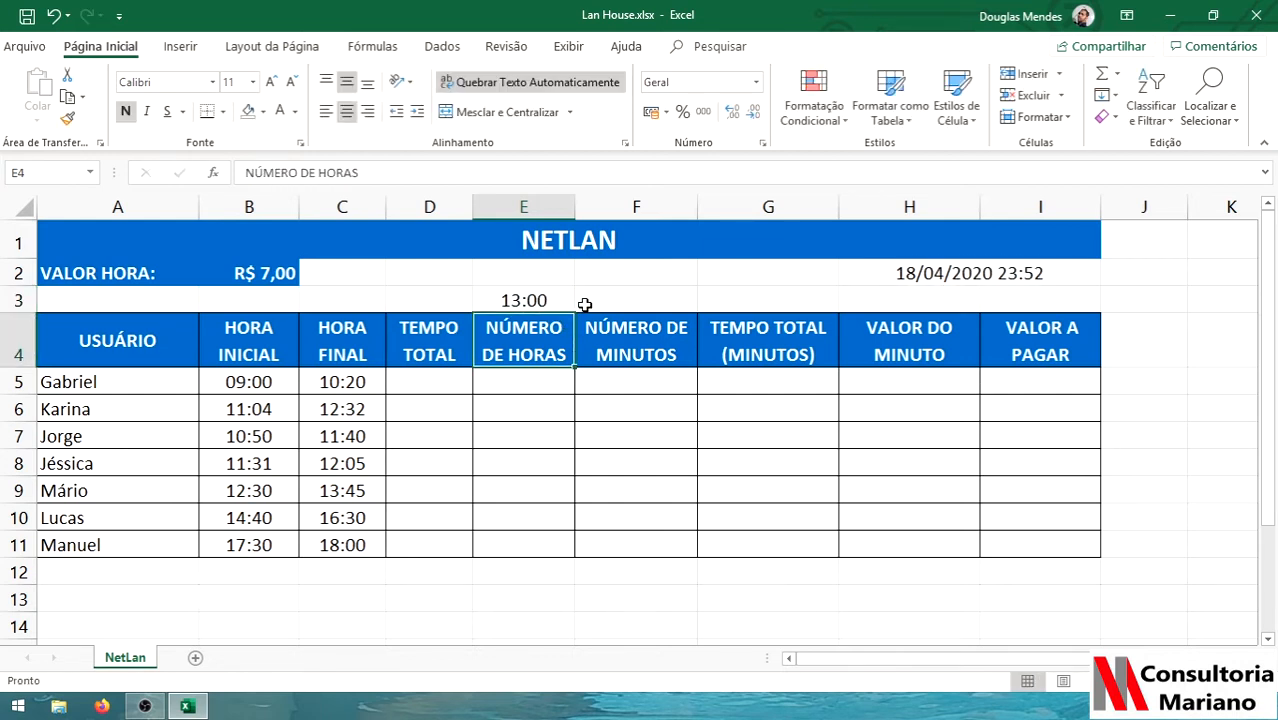
# Convert the sample time in cell E3 to the General number format, and clear the cell's contents.
pyautogui.click(545, 300)
pyautogui.click(756, 82)
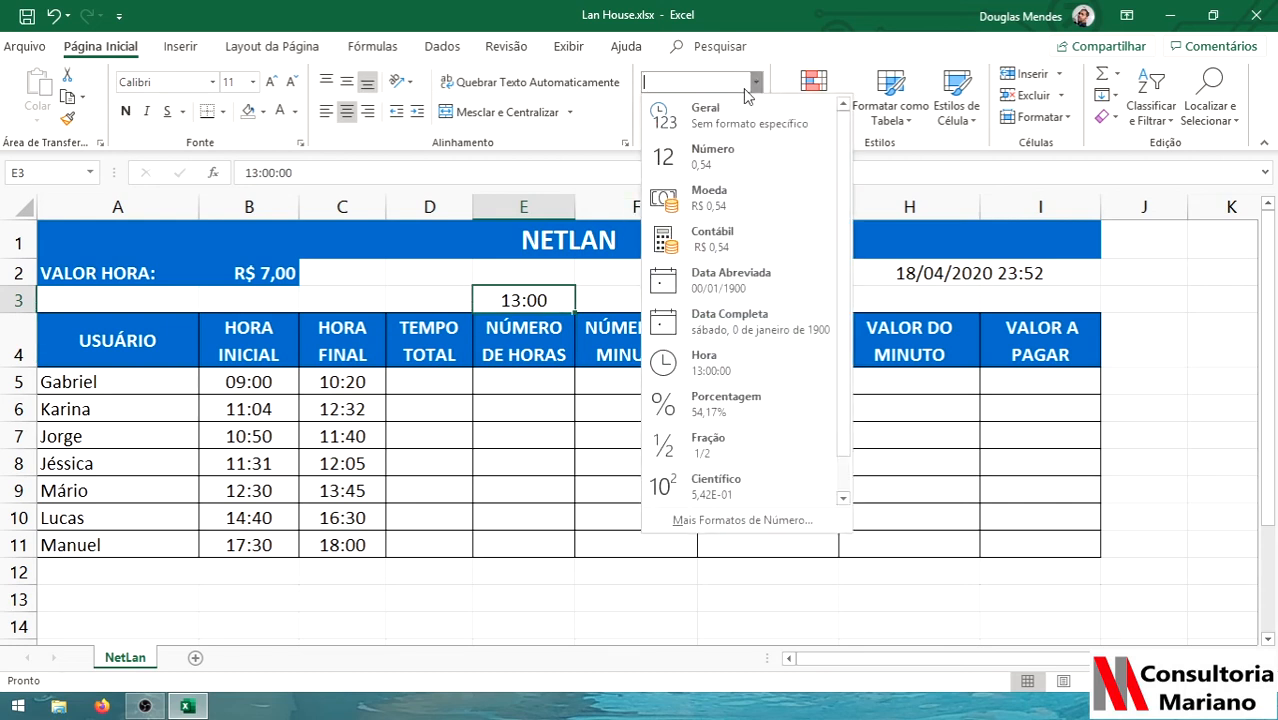
pyautogui.click(705, 115)
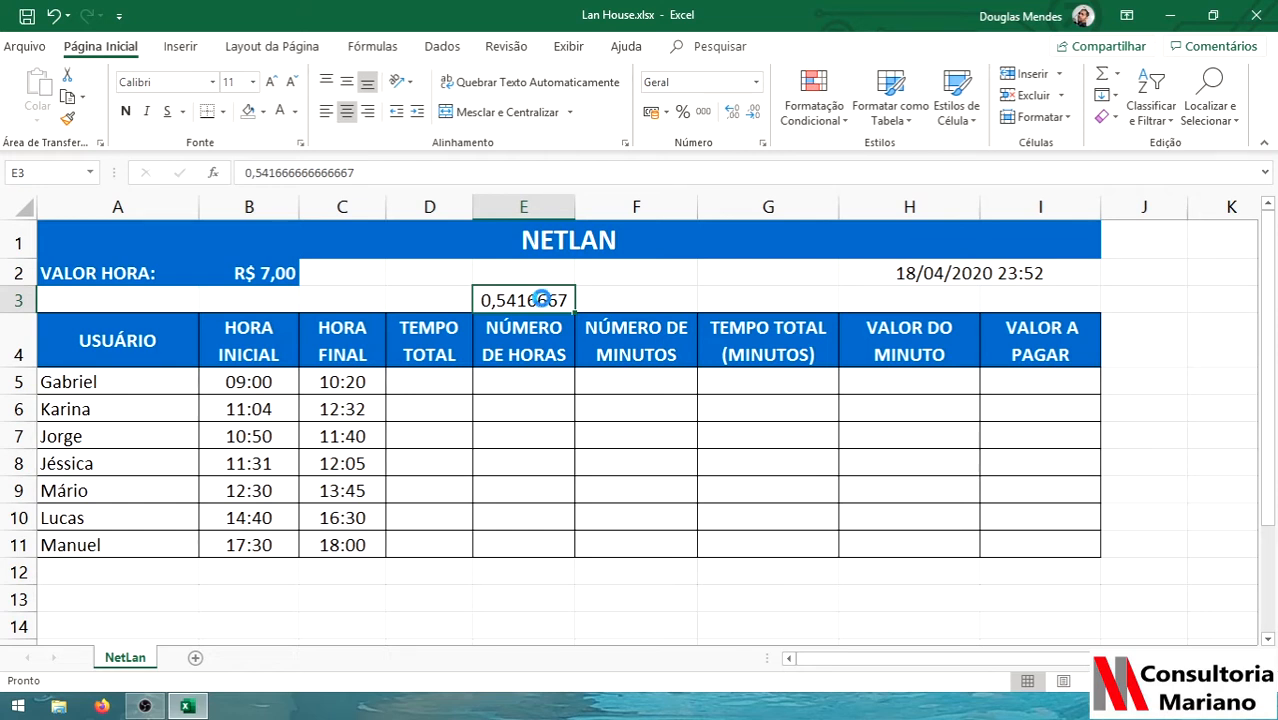
pyautogui.press('Delete')
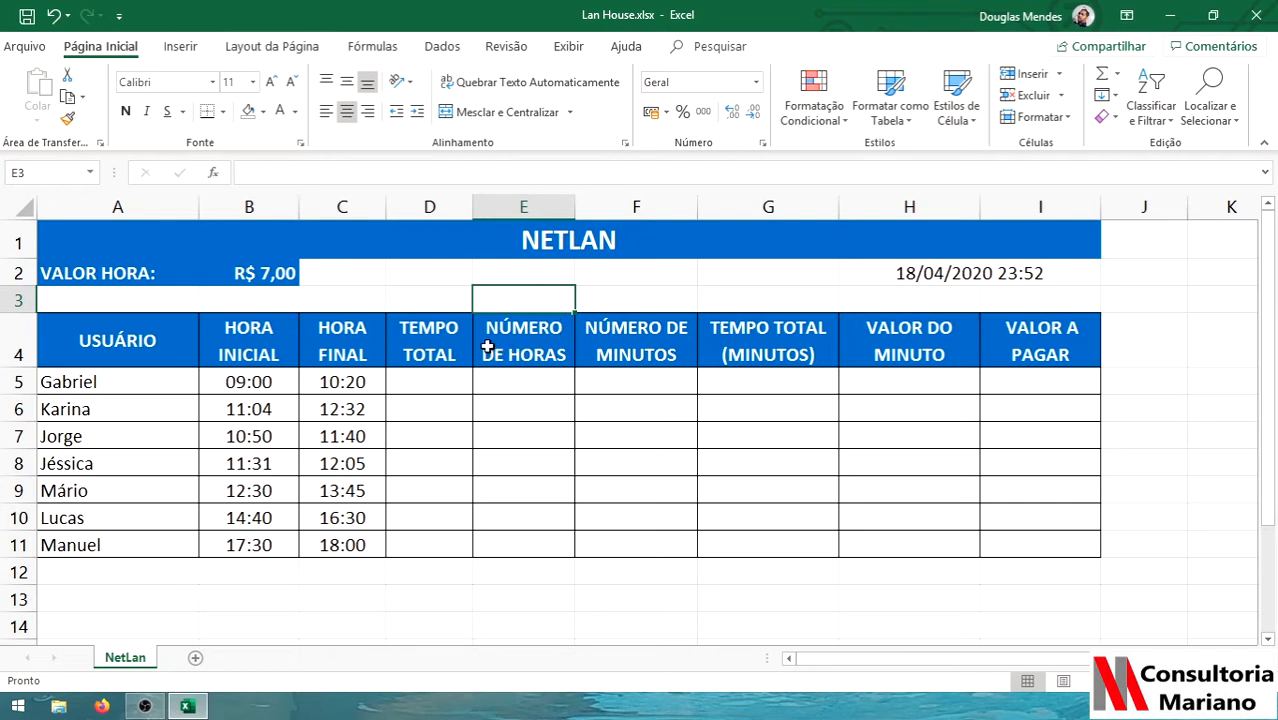
# Calculate the total time in cell D5 with =C5-B5 and fill the formula down to D11.
pyautogui.click(428, 380)
pyautogui.write('=')
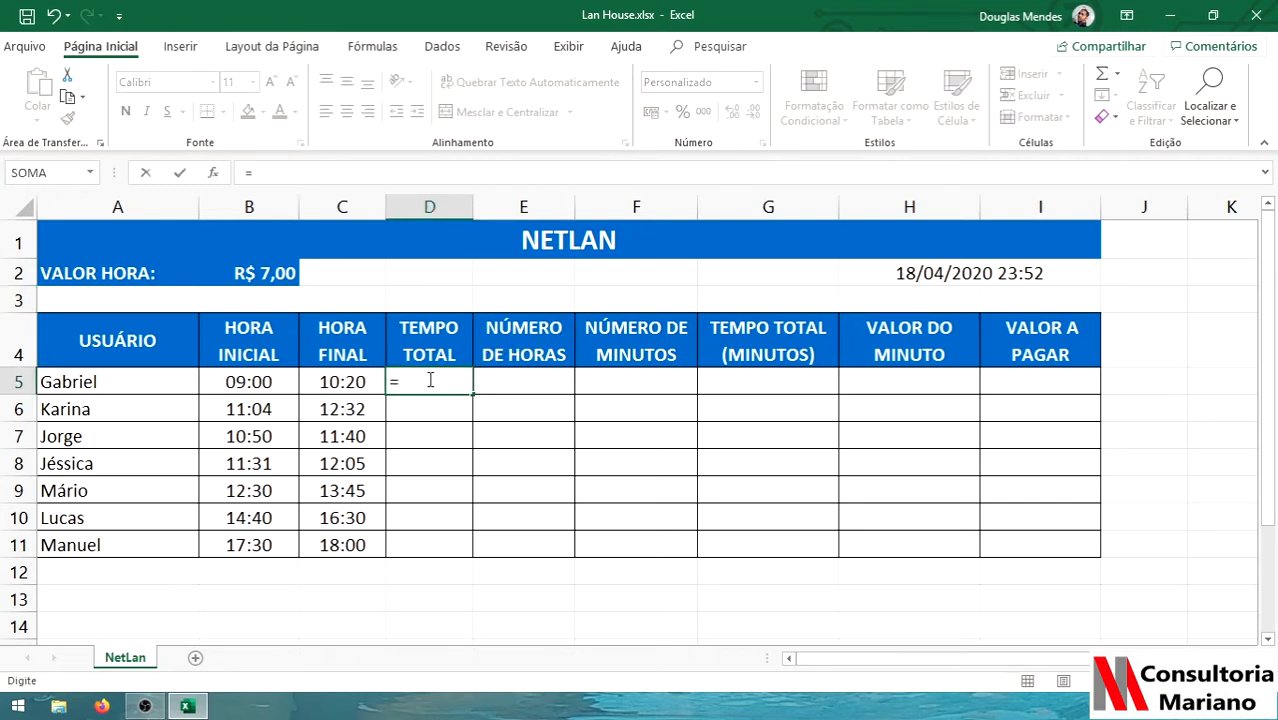
pyautogui.click(343, 381)
pyautogui.write('-')
pyautogui.click(243, 382)
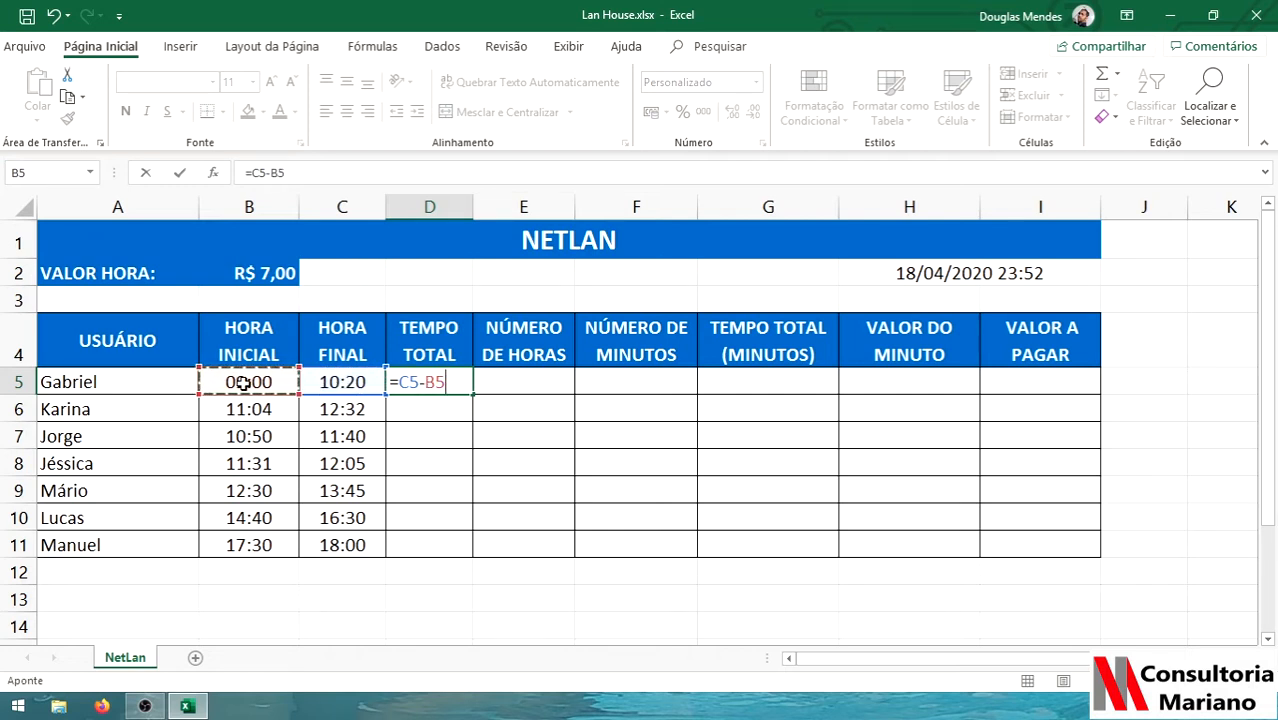
pyautogui.press('Return')
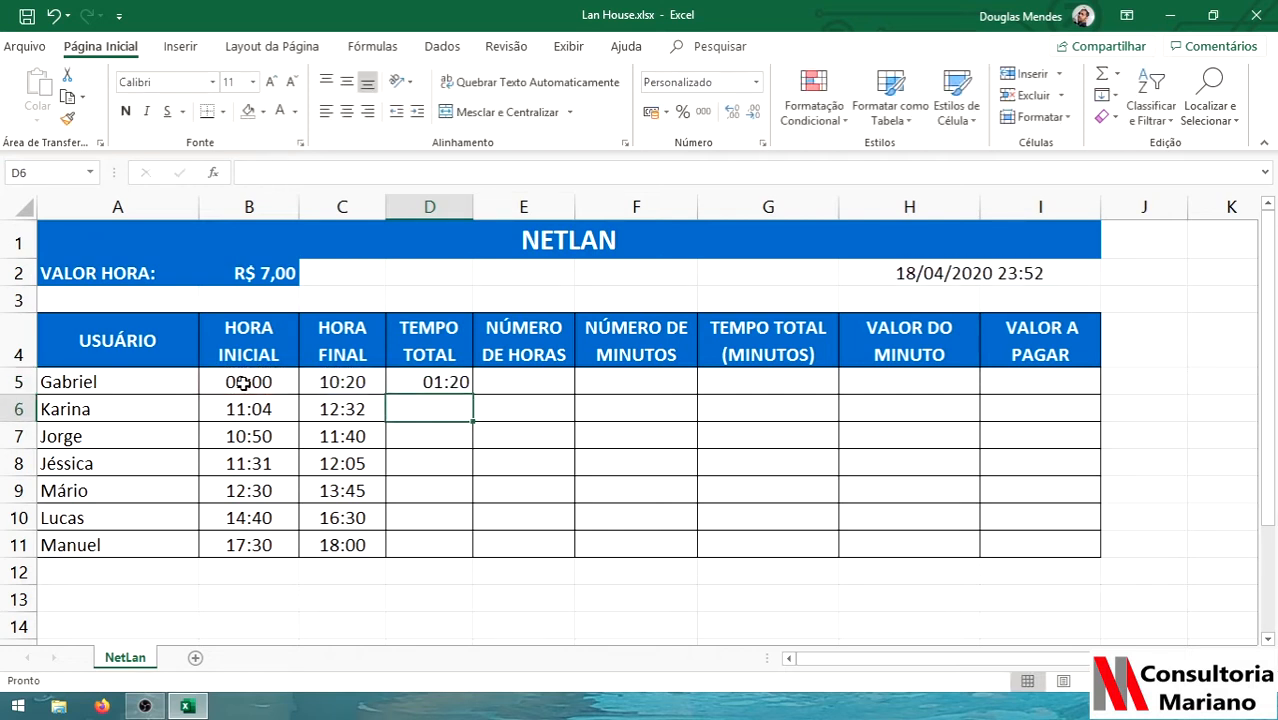
pyautogui.click(432, 379)
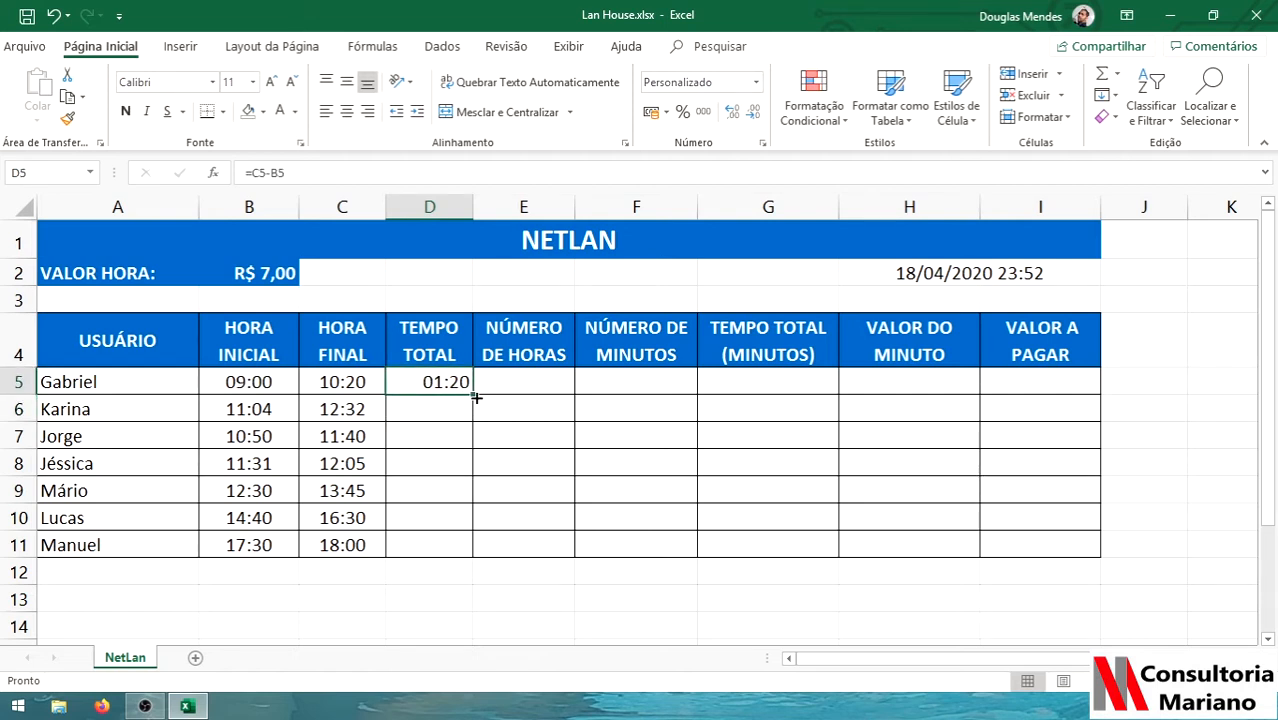
pyautogui.doubleClick(476, 398)
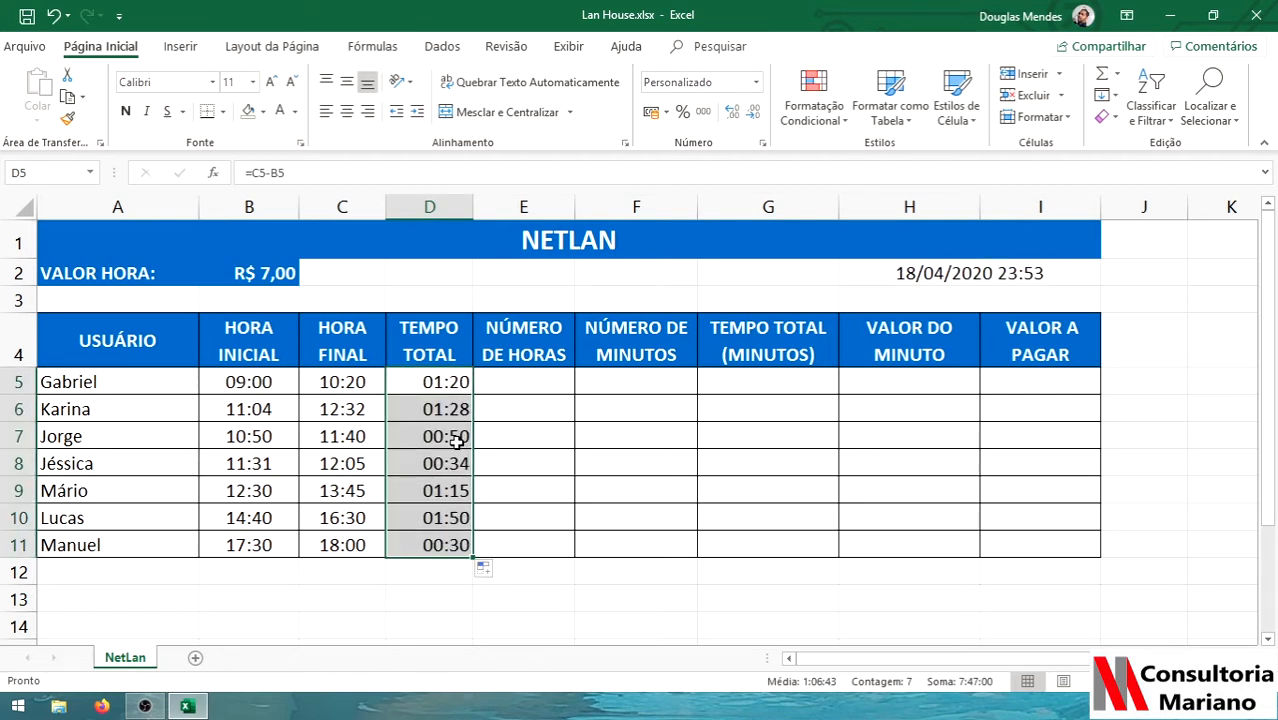
# Extract the number of hours from the first total time by entering =HORA(D5) in cell E5.
pyautogui.click(548, 381)
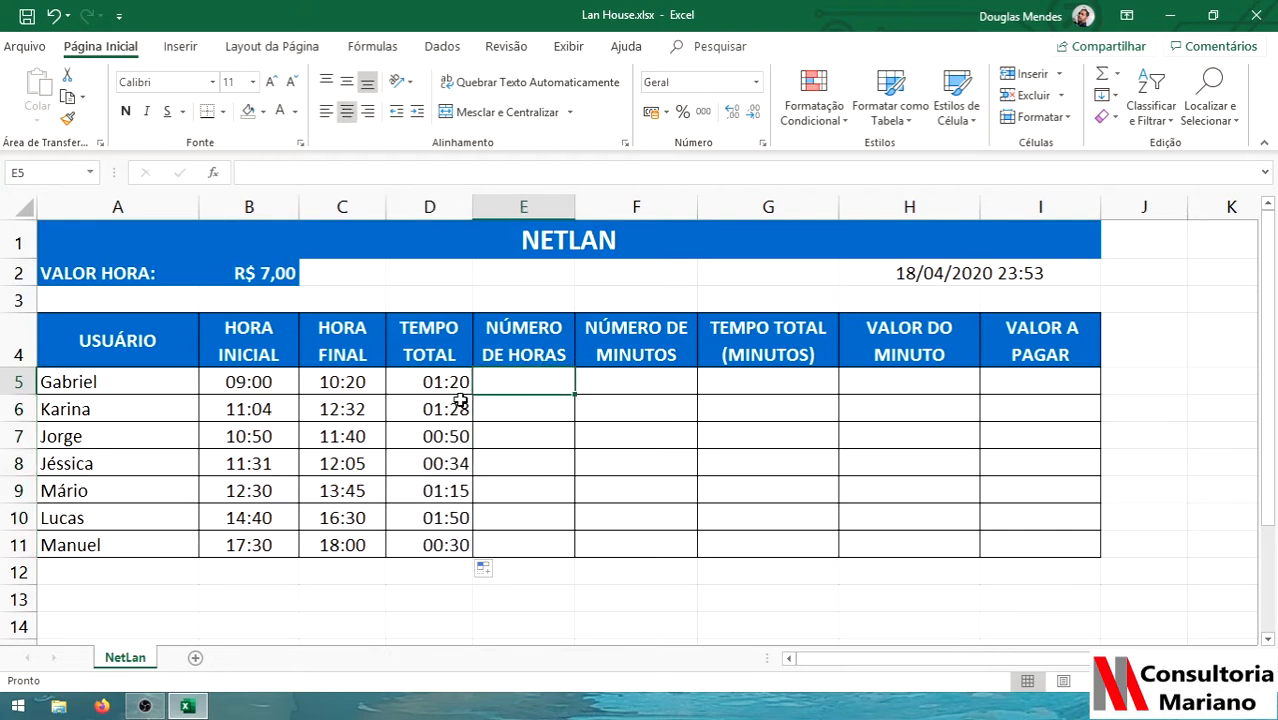
pyautogui.moveTo(438, 381); pyautogui.dragTo(428, 545)
pyautogui.click(429, 384)
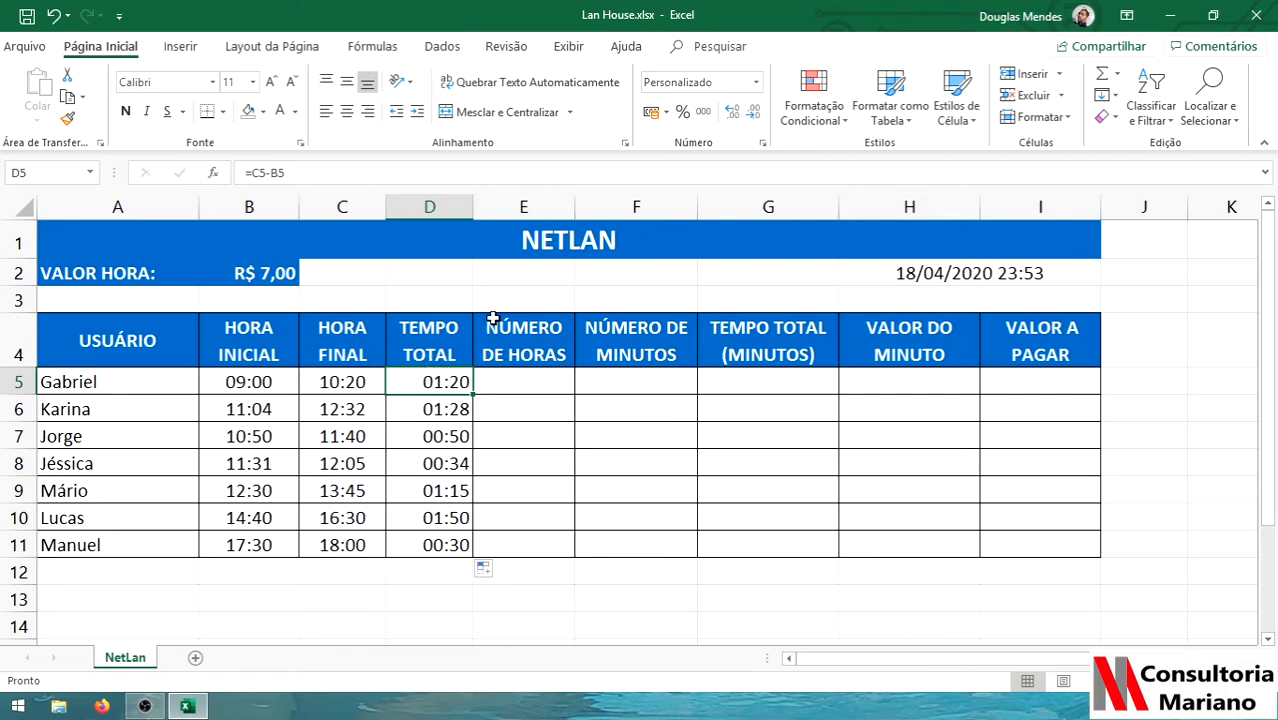
pyautogui.click(536, 379)
pyautogui.write('=')
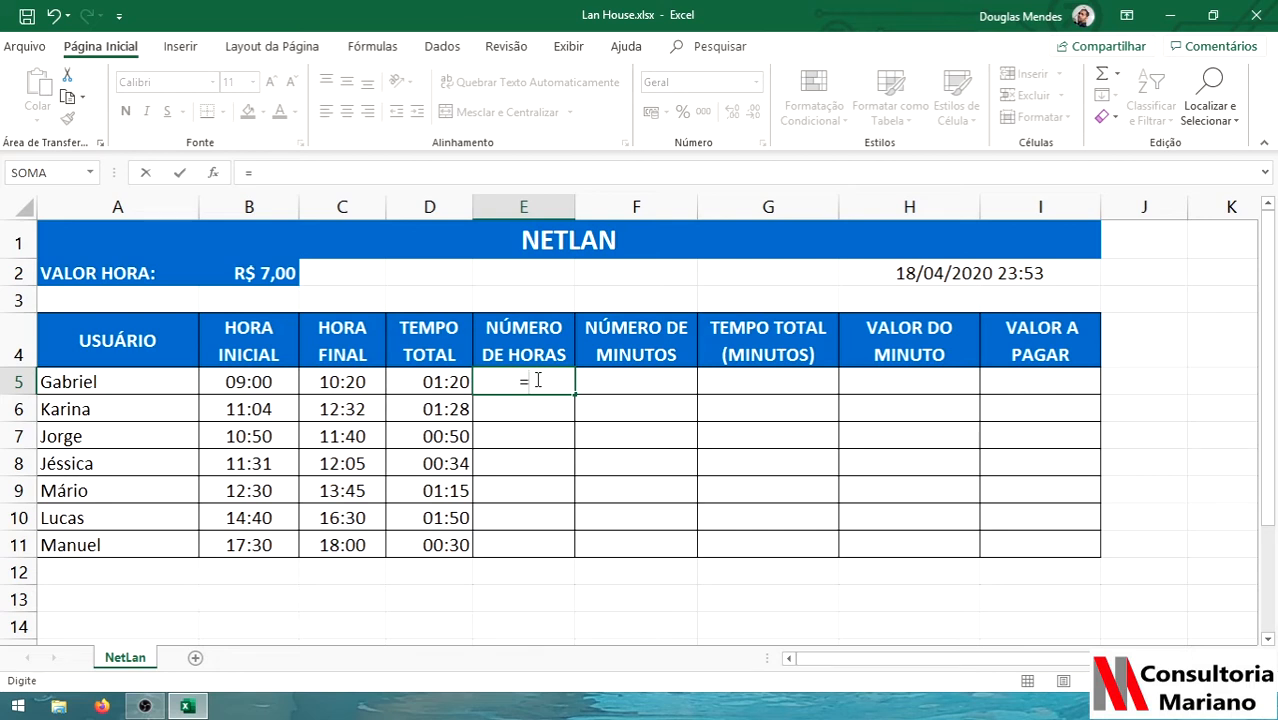
pyautogui.write('hora')
pyautogui.press('Tab')
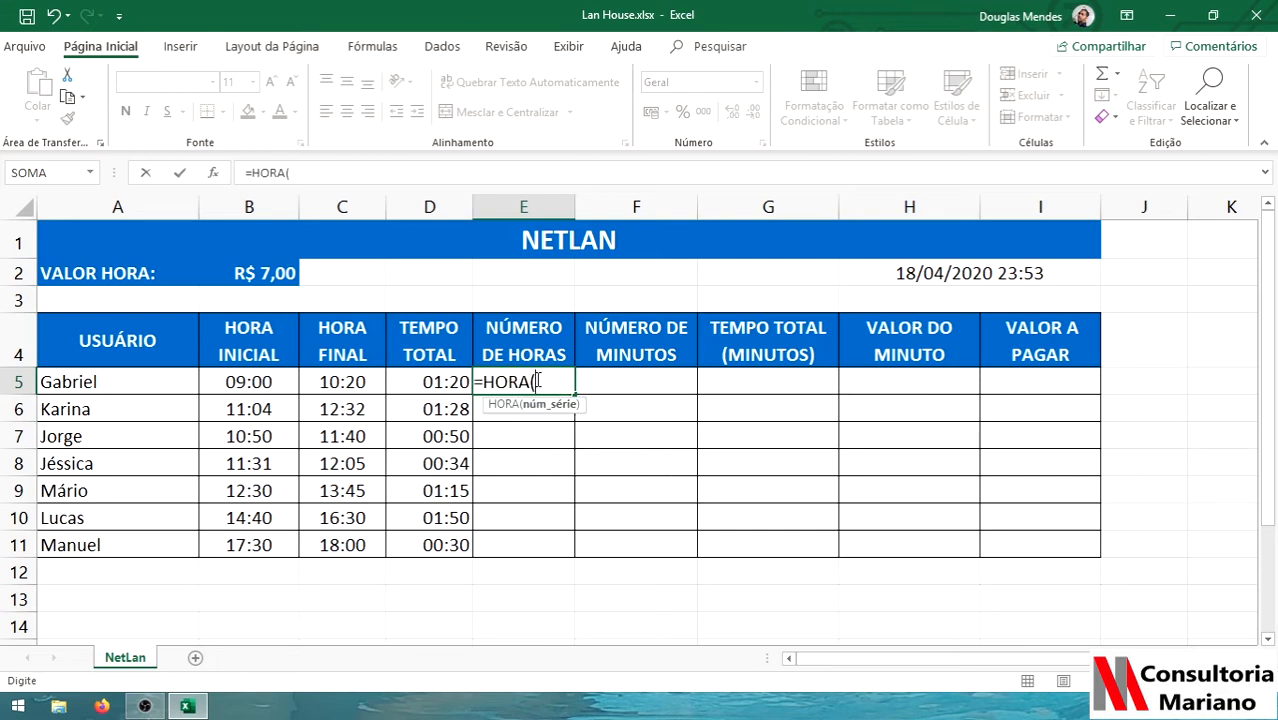
pyautogui.click(412, 381)
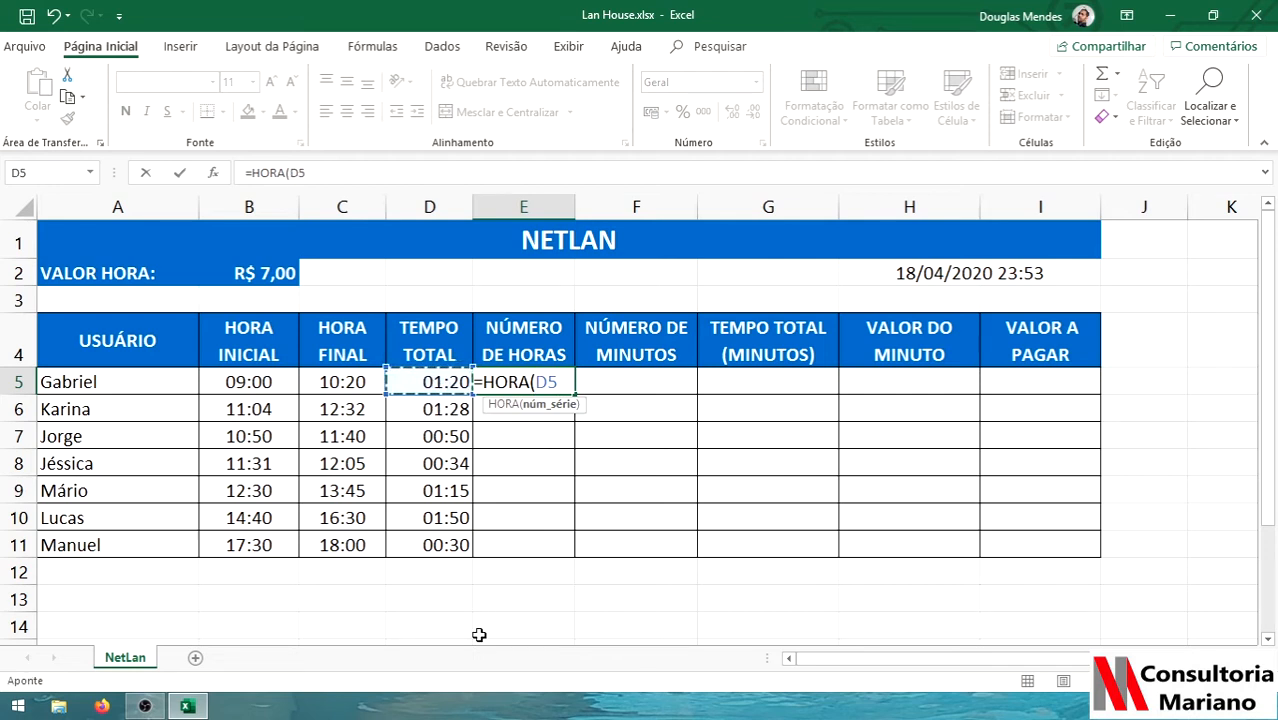
pyautogui.write(')')
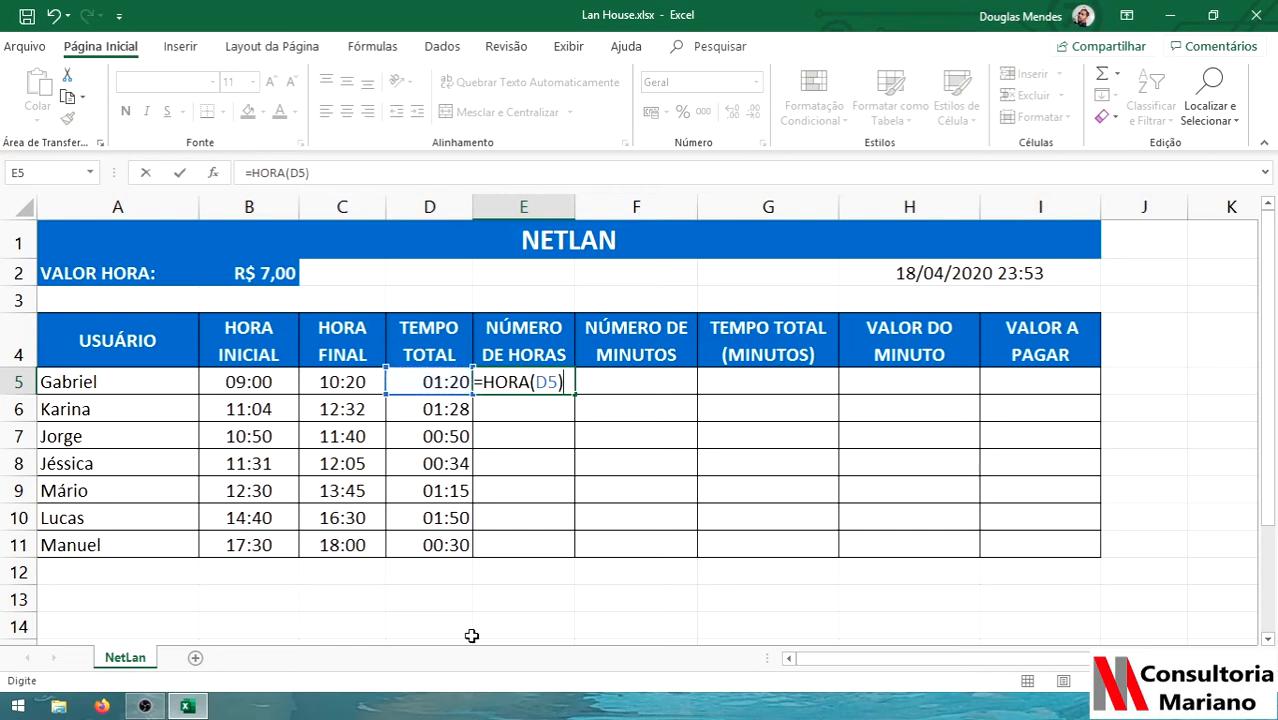
pyautogui.press('Return')
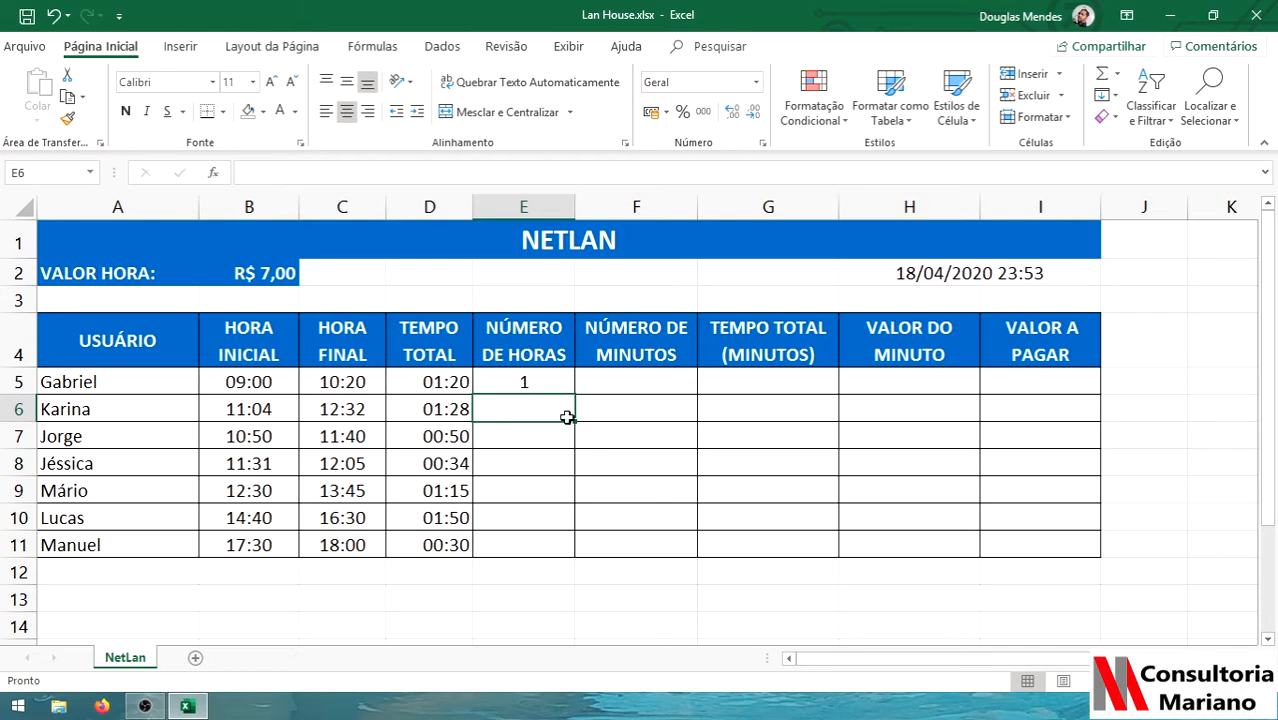
# Try extracting the hour from an end time with =HORA(C5) in cell E6, and clear the cell again.
pyautogui.write('=hora')
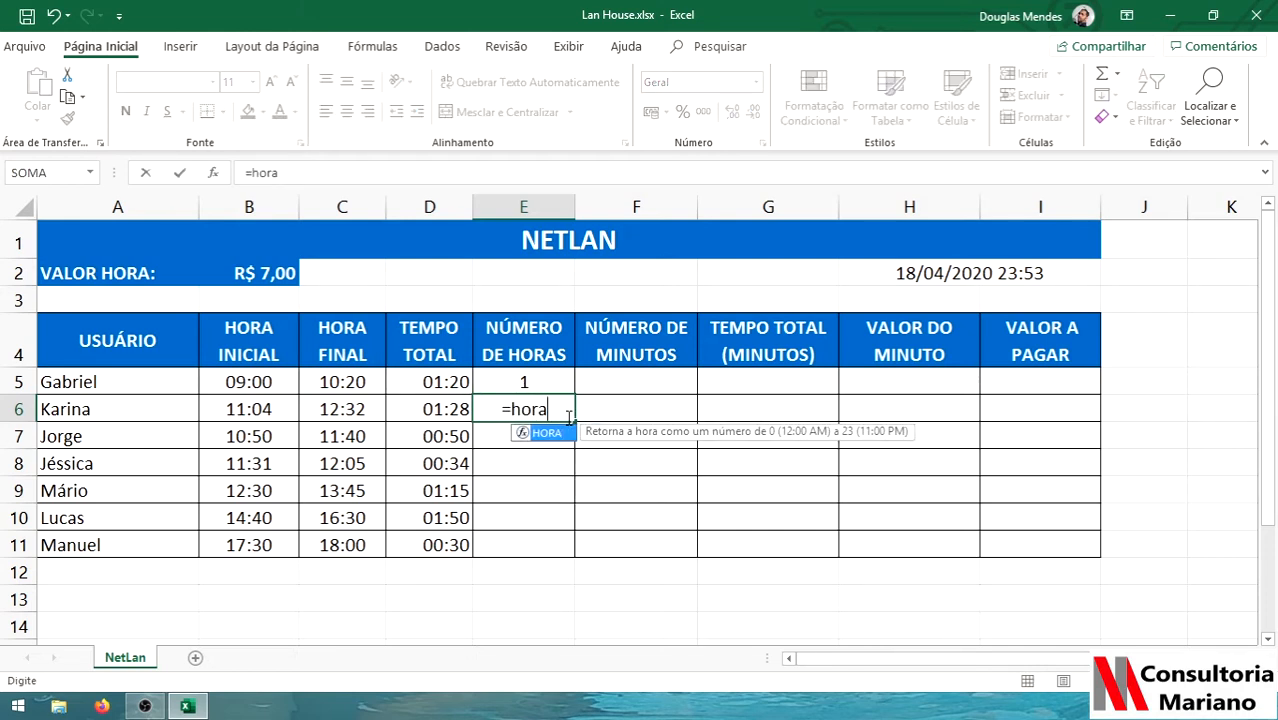
pyautogui.press('Tab')
pyautogui.click(345, 382)
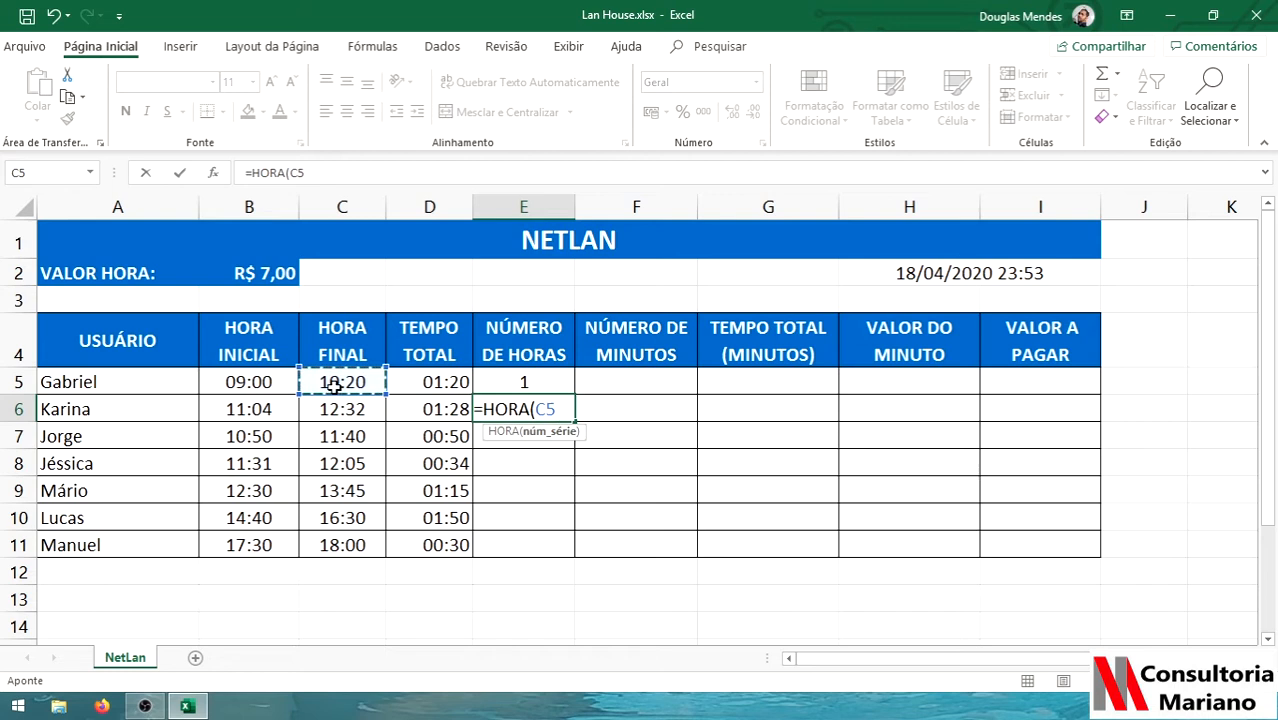
pyautogui.press('Return')
pyautogui.click(518, 412)
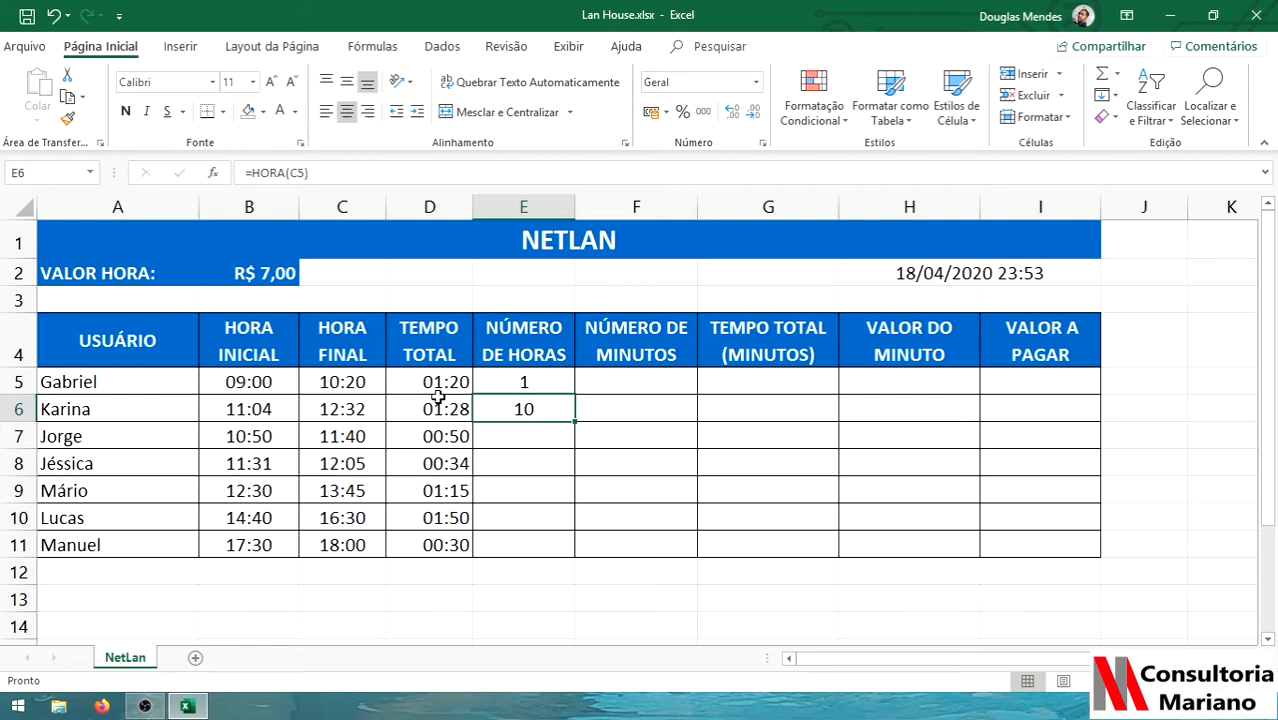
pyautogui.write('=')
pyautogui.press('BackSpace')
pyautogui.press('Return')
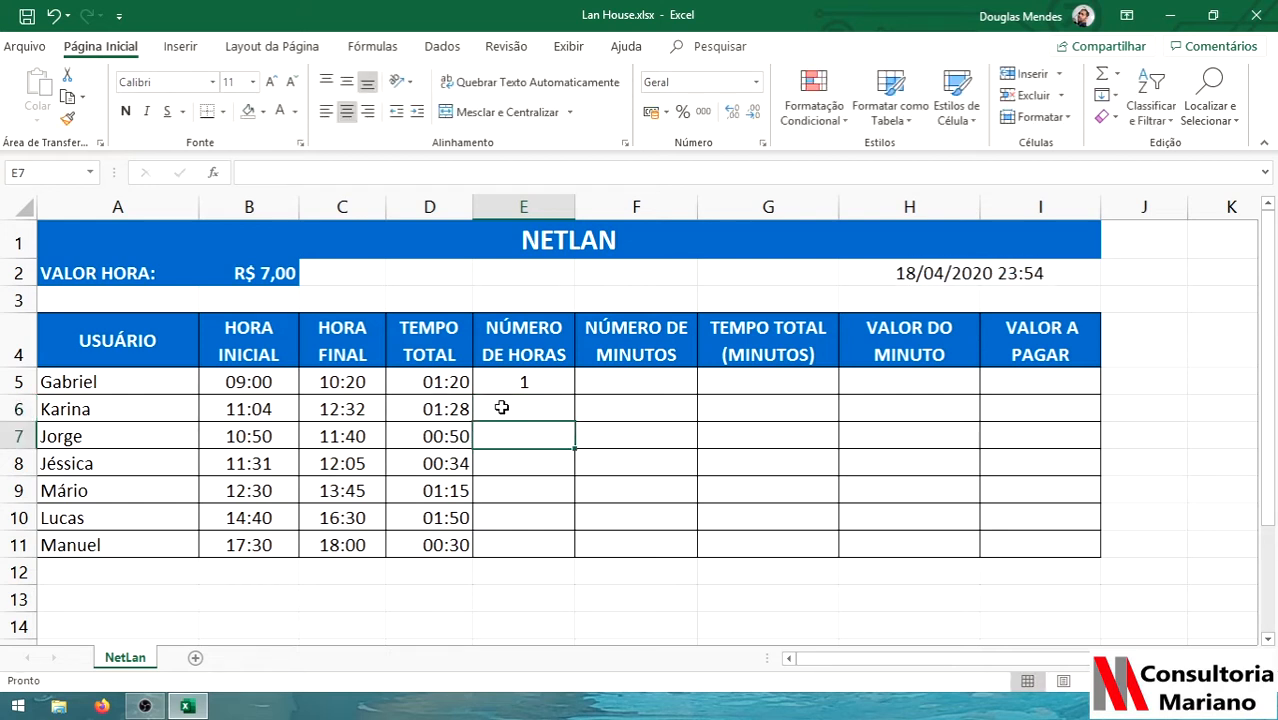
# Fill the HORA formula in cell E5 down the number-of-hours column to E11.
pyautogui.click(515, 382)
pyautogui.doubleClick(575, 396)
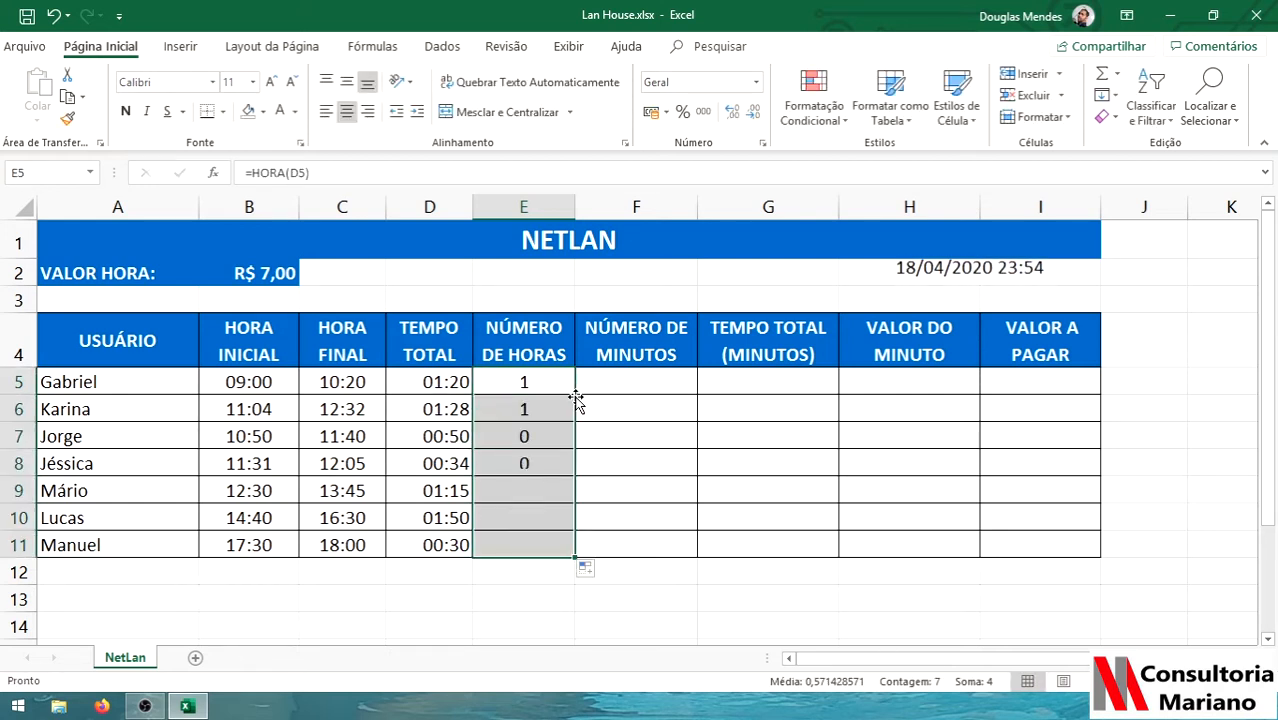
# Review the HORA formula in E5, and extract the minutes of the first total time with =MINUTO(D5) in cell F5.
pyautogui.doubleClick(561, 382)
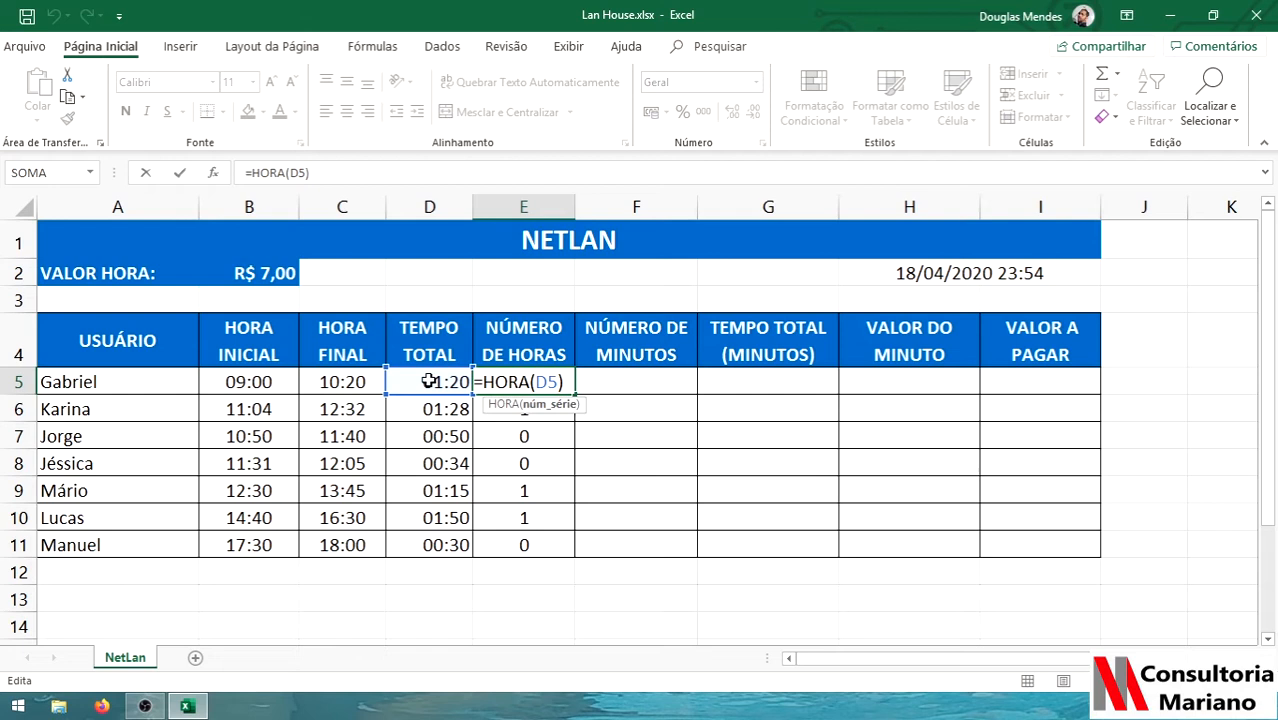
pyautogui.press('Return')
pyautogui.click(609, 379)
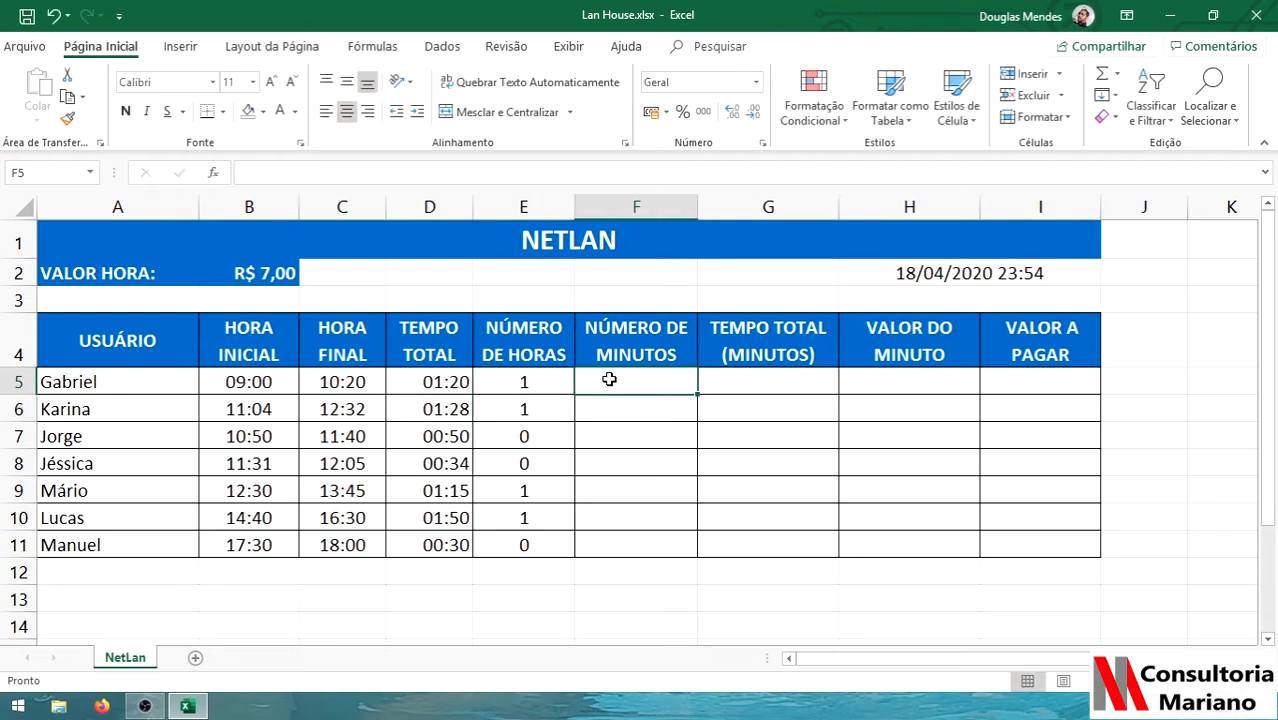
pyautogui.write('=MINUTO(')
pyautogui.click(449, 382)
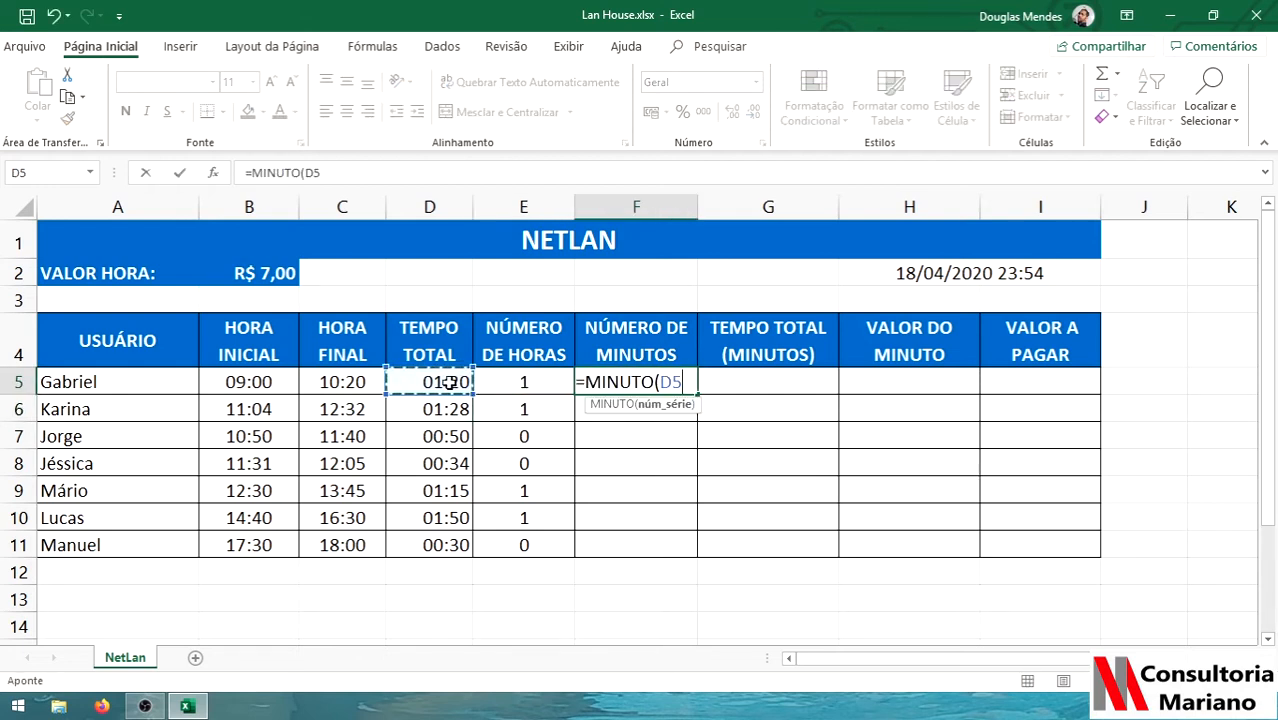
pyautogui.write(')')
pyautogui.press('Return')
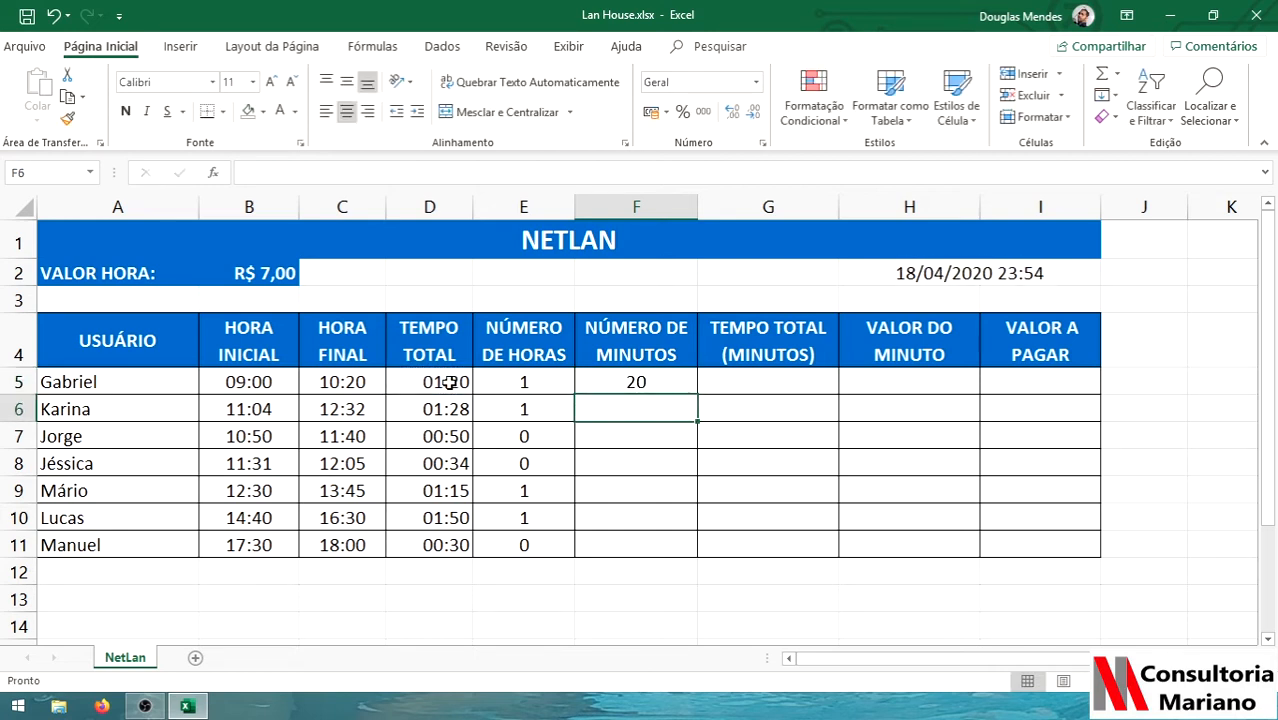
# Fill the MINUTO formula in cell F5 down the number-of-minutes column to F11.
pyautogui.click(686, 385)
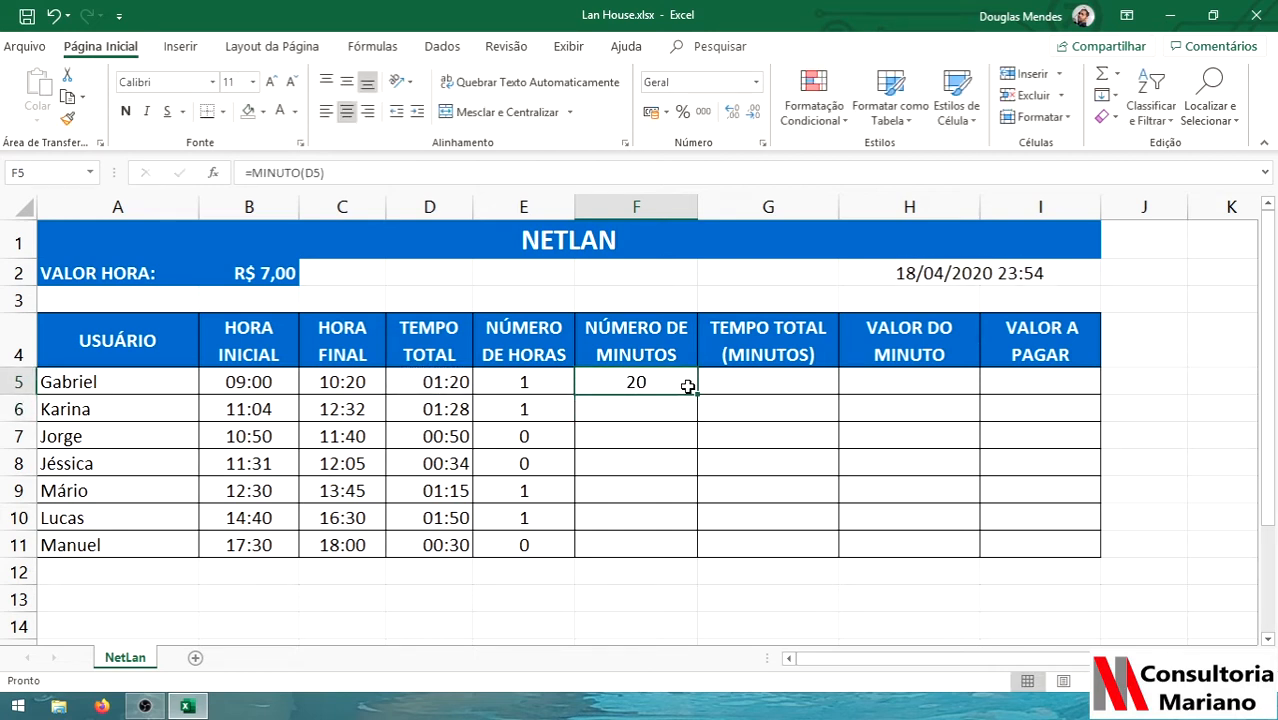
pyautogui.doubleClick(698, 396)
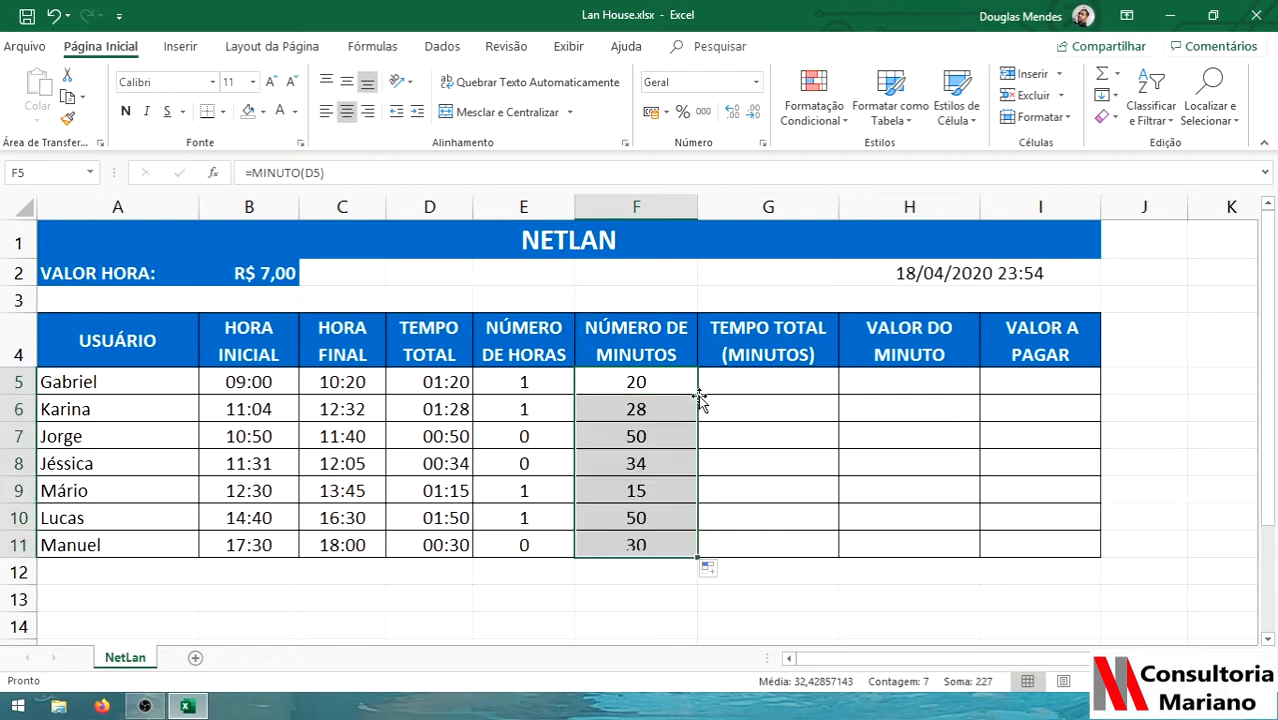
pyautogui.click(638, 408)
pyautogui.click(636, 432)
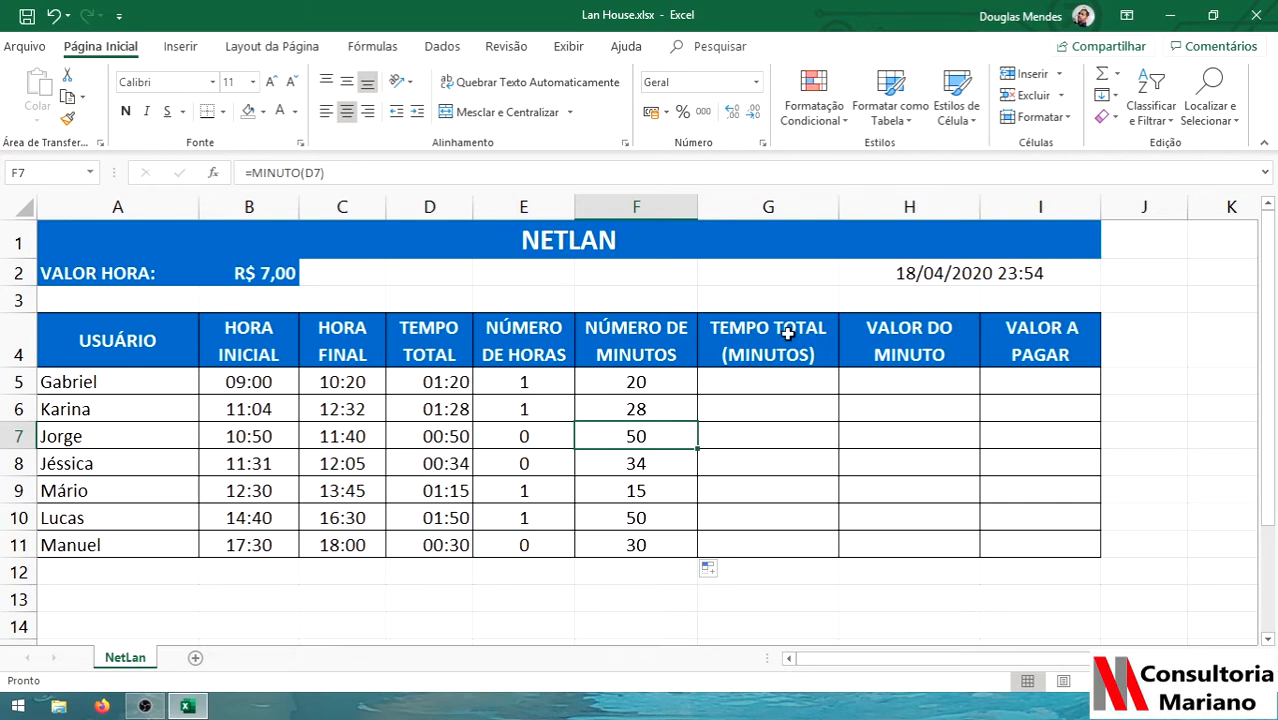
# Convert the first row's number of hours to minutes by entering =E5*60 in cell G5.
pyautogui.click(770, 382)
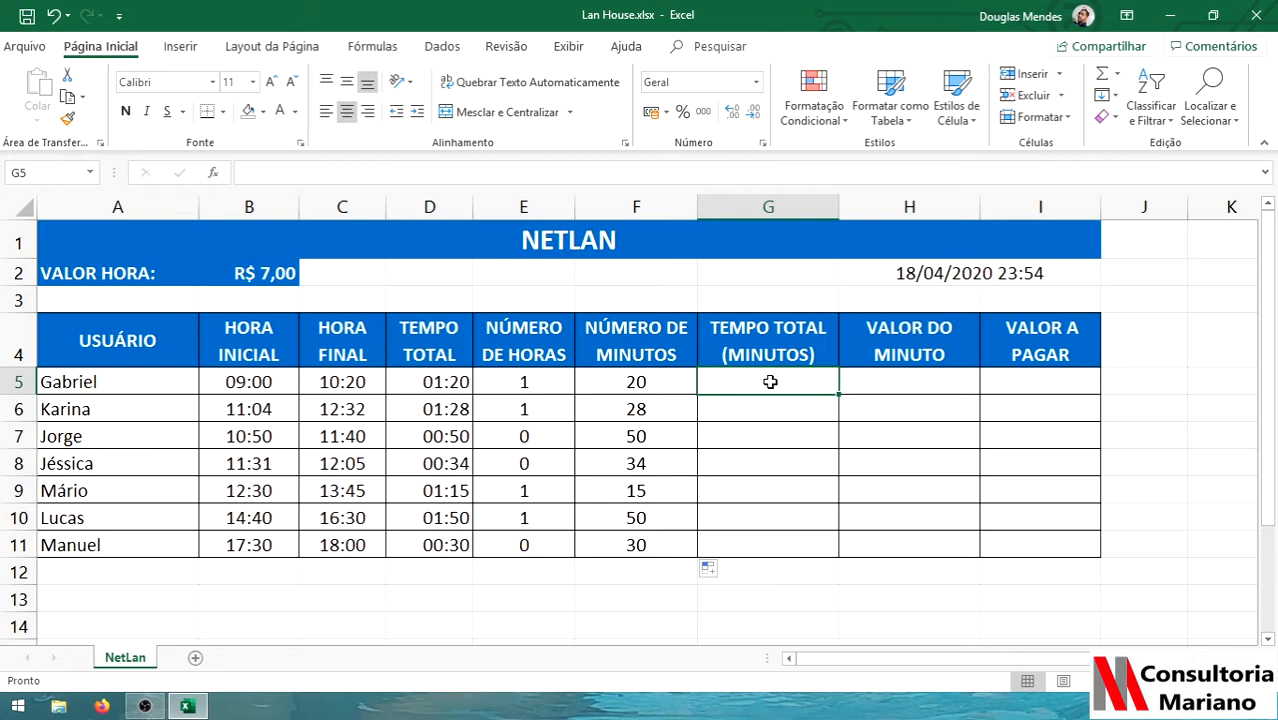
pyautogui.write('=')
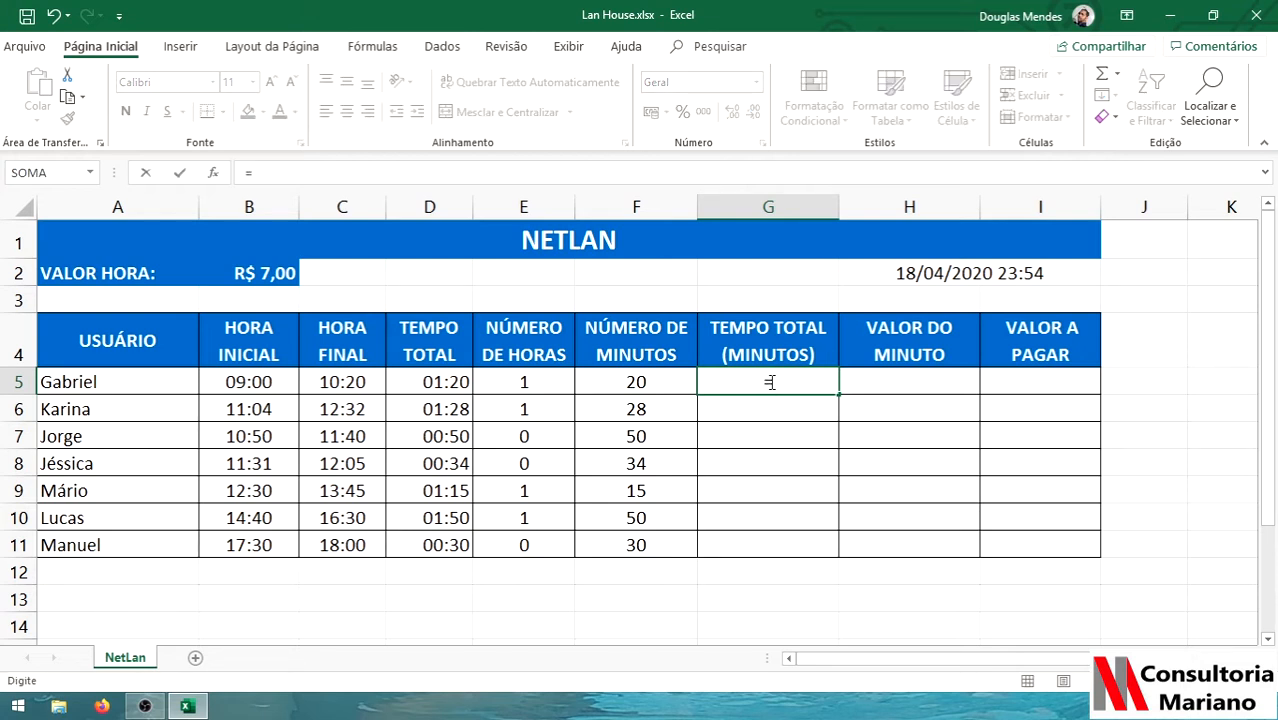
pyautogui.click(526, 382)
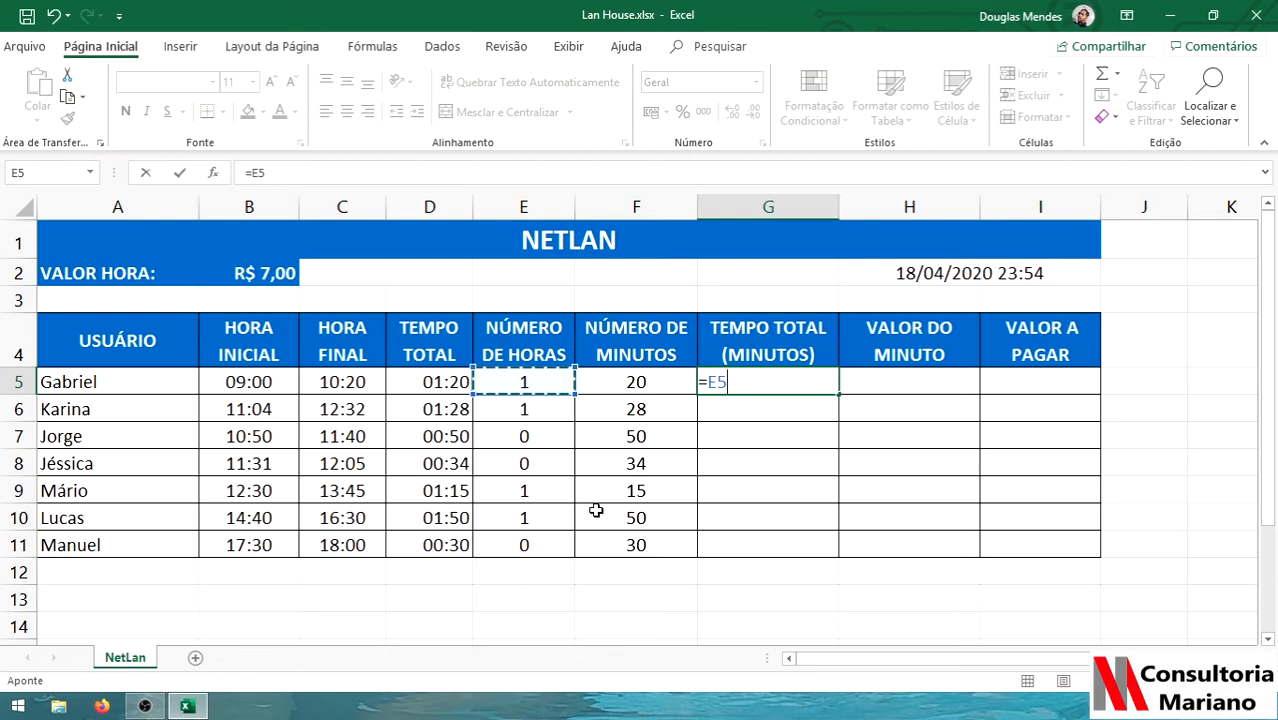
pyautogui.write('*')
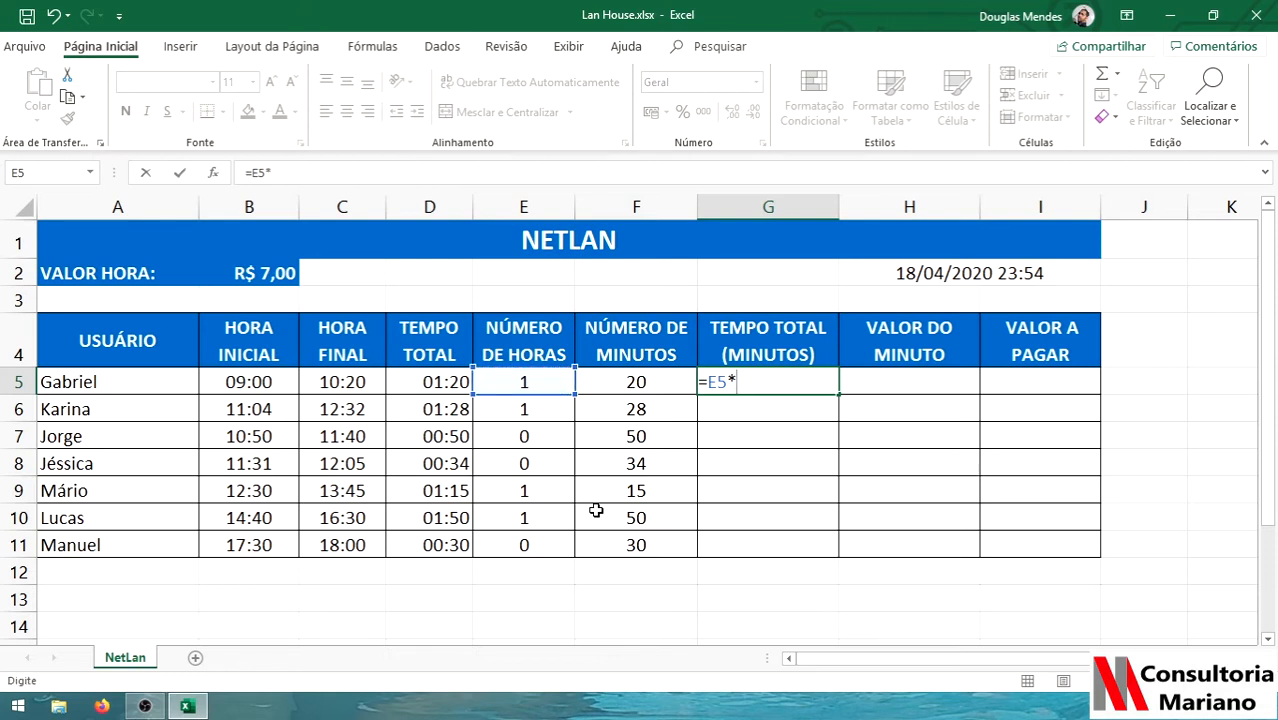
pyautogui.write('60')
pyautogui.press('Return')
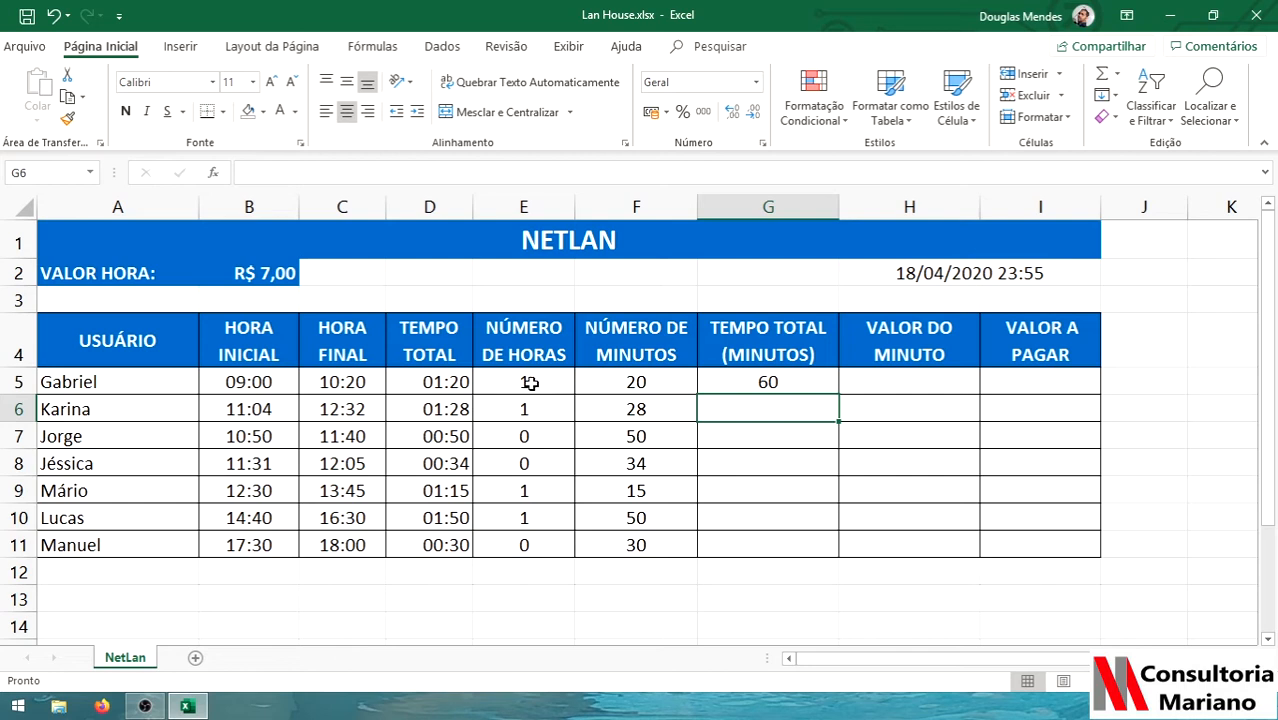
# Add 20 minutes to the total in cell G5 so its formula reads =E5*60+20.
pyautogui.doubleClick(782, 383)
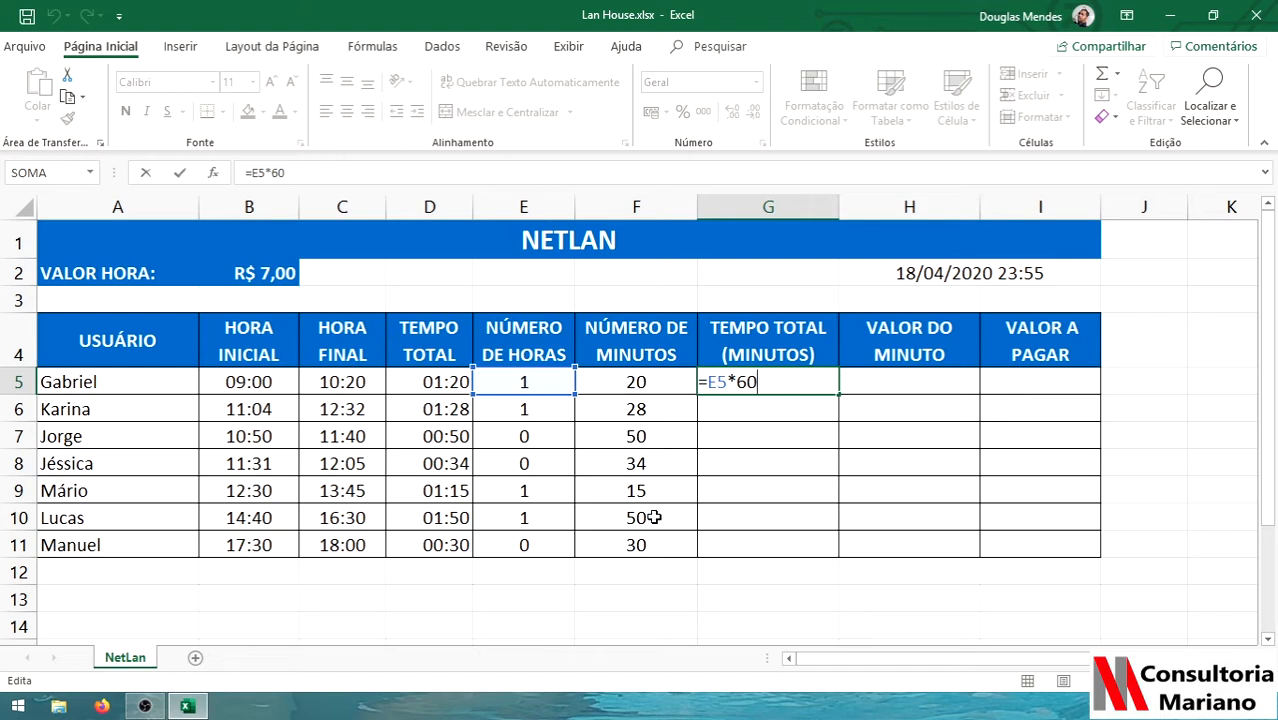
pyautogui.write('+20')
pyautogui.press('Return')
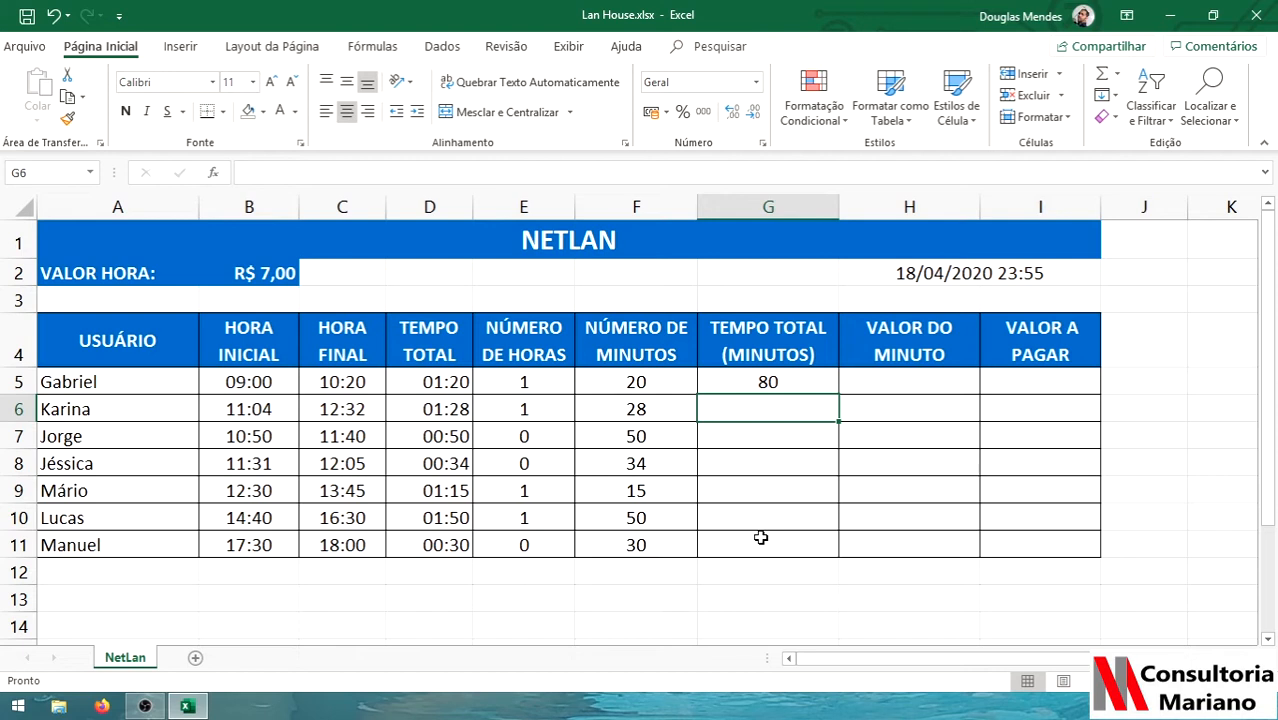
# Fill the total-minutes formula in cell G5 down to G11 and review the formula in G5.
pyautogui.click(806, 383)
pyautogui.doubleClick(838, 394)
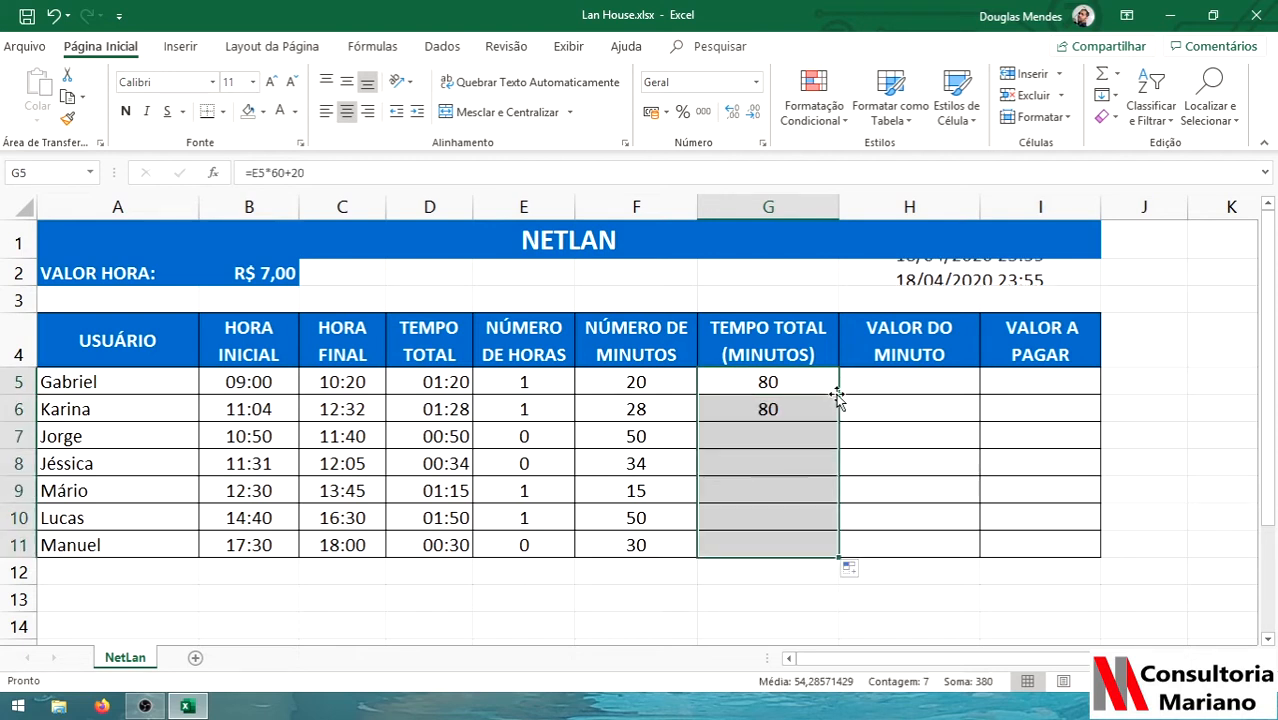
pyautogui.doubleClick(816, 383)
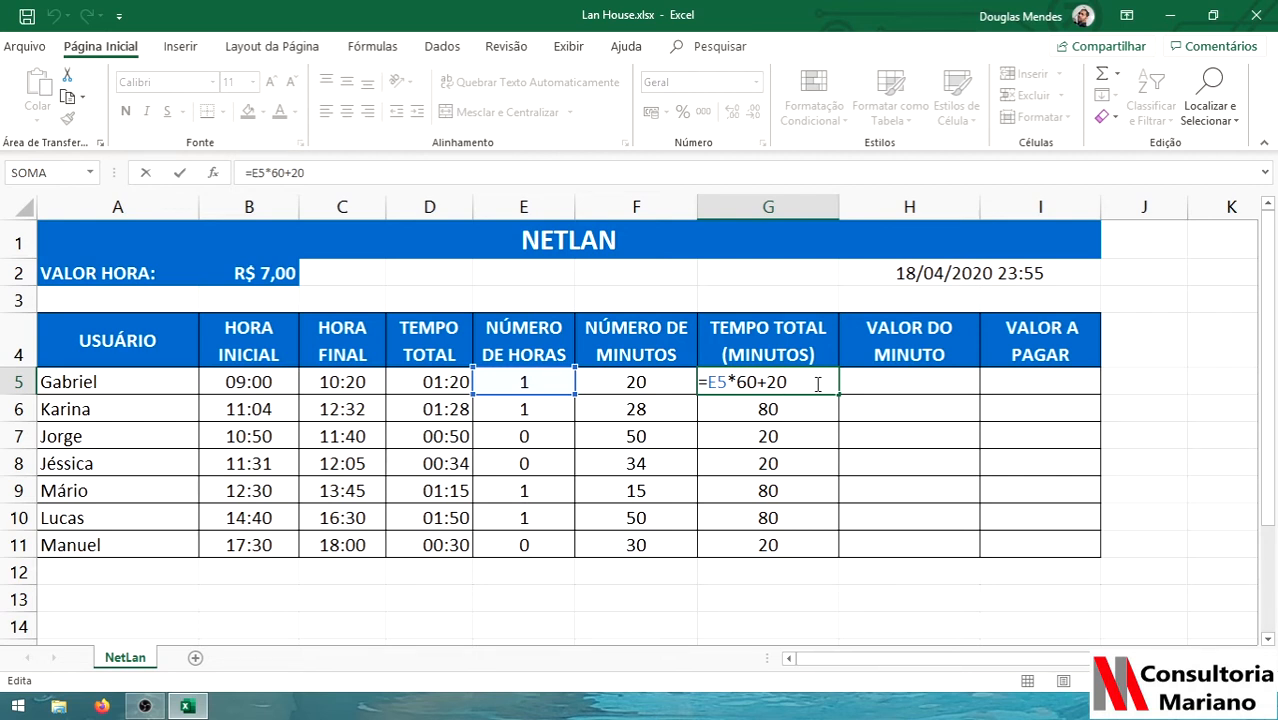
pyautogui.press('Return')
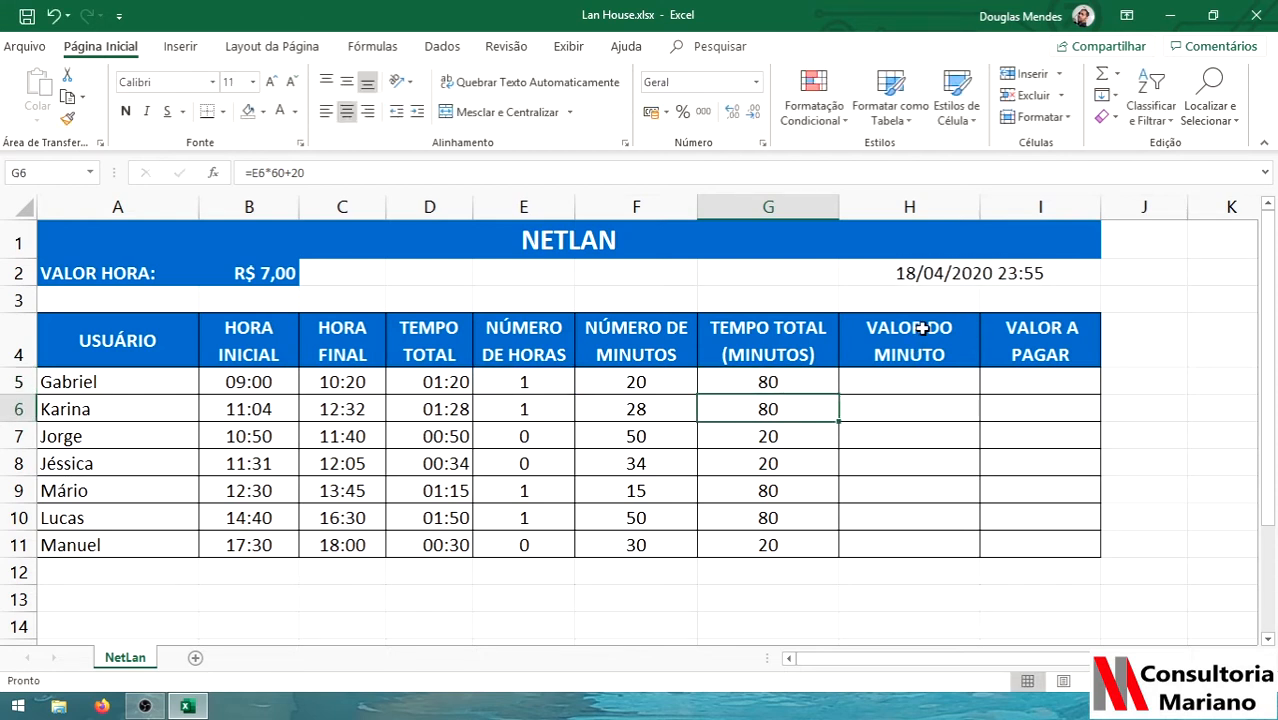
# Calculate the value per minute in cell H5 with =B2/60 and review the formula.
pyautogui.click(913, 373)
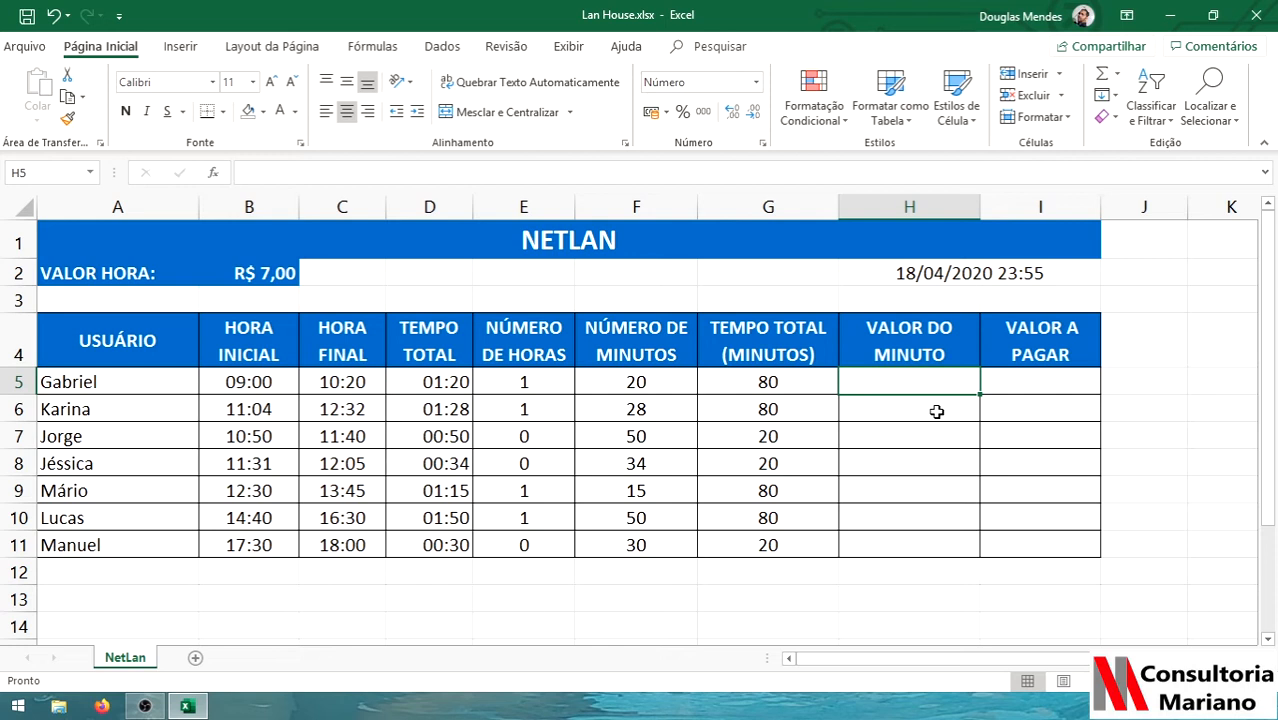
pyautogui.write('=')
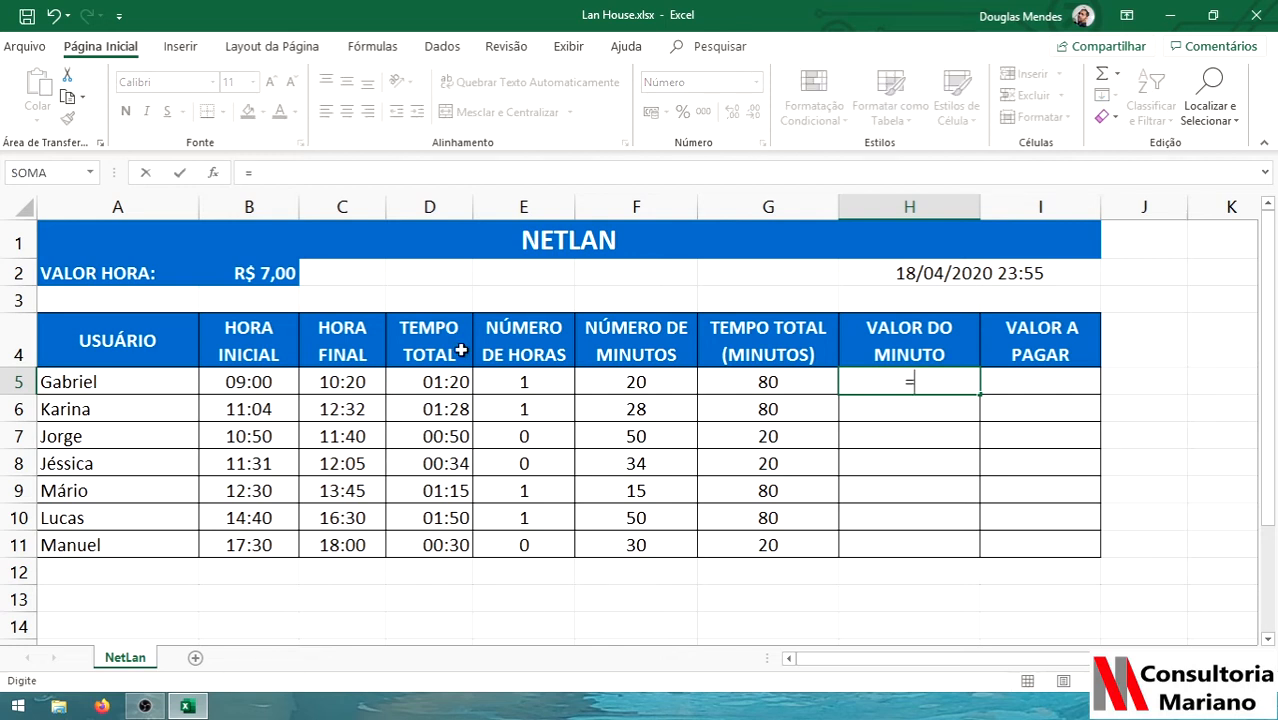
pyautogui.click(262, 278)
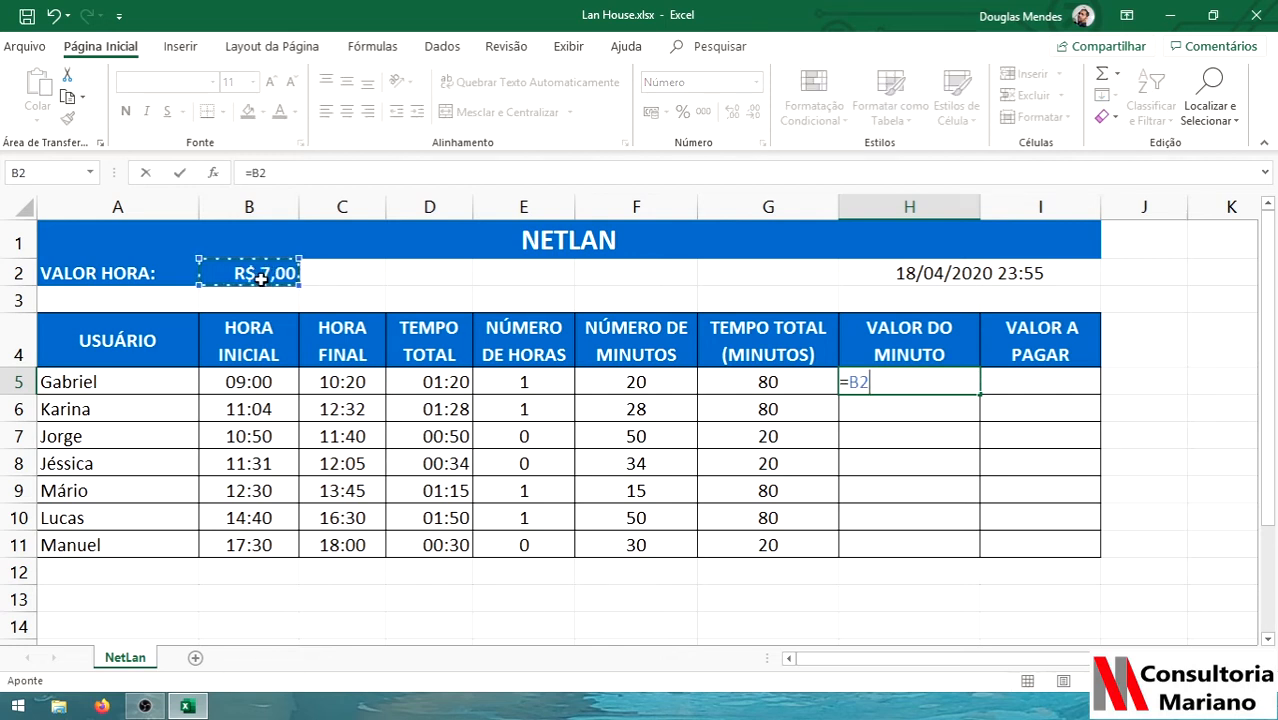
pyautogui.write('/12')
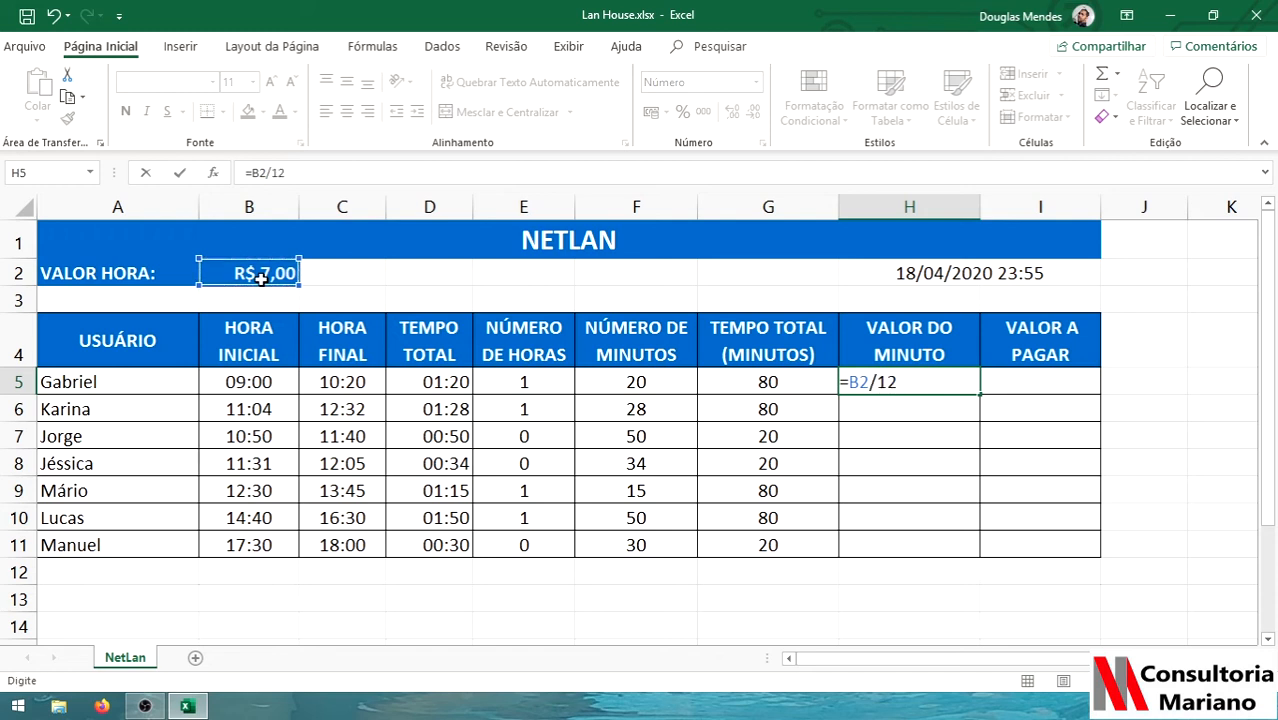
pyautogui.press('BackSpace')
pyautogui.press('BackSpace')
pyautogui.write('60')
pyautogui.press('Return')
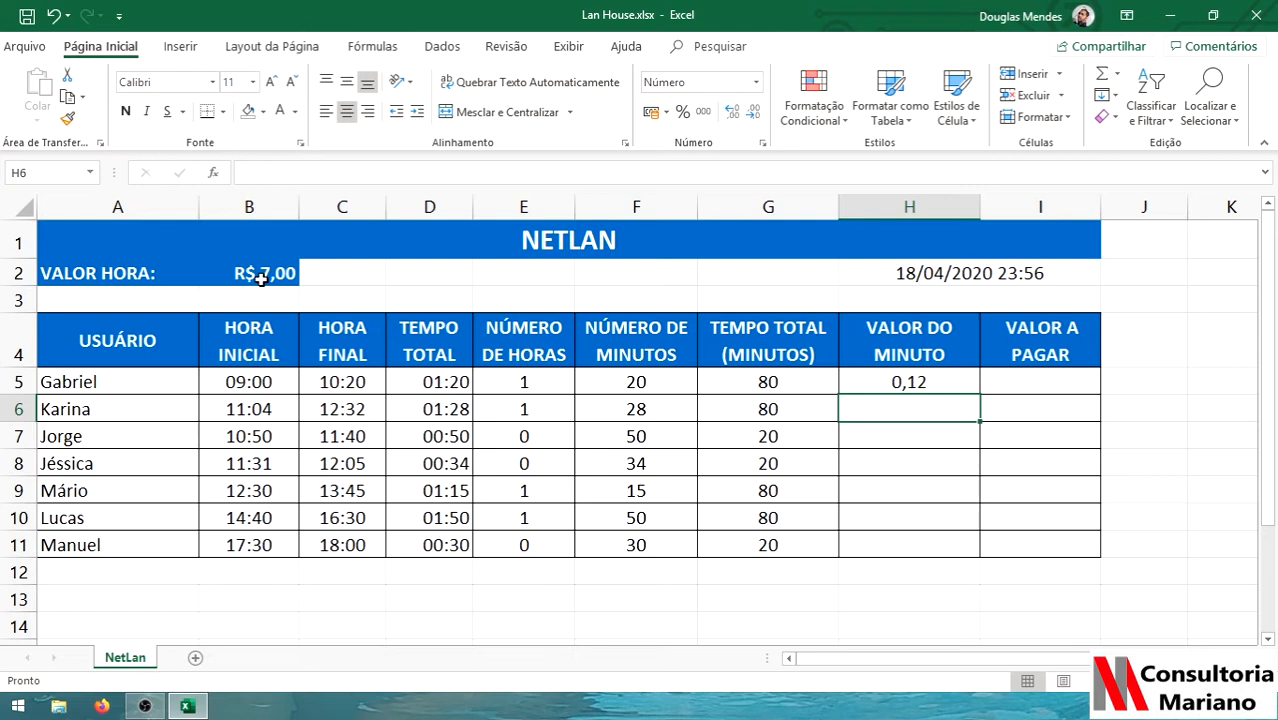
pyautogui.click(930, 383)
pyautogui.doubleClick(930, 383)
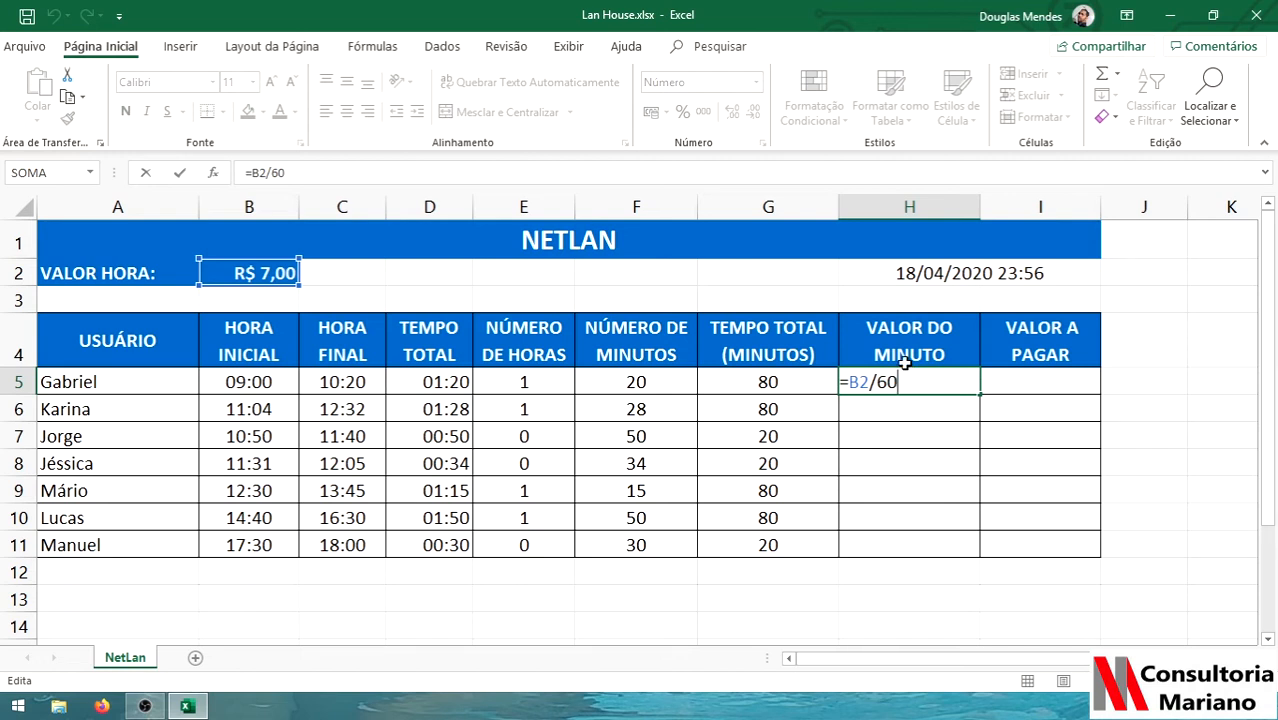
pyautogui.press('Return')
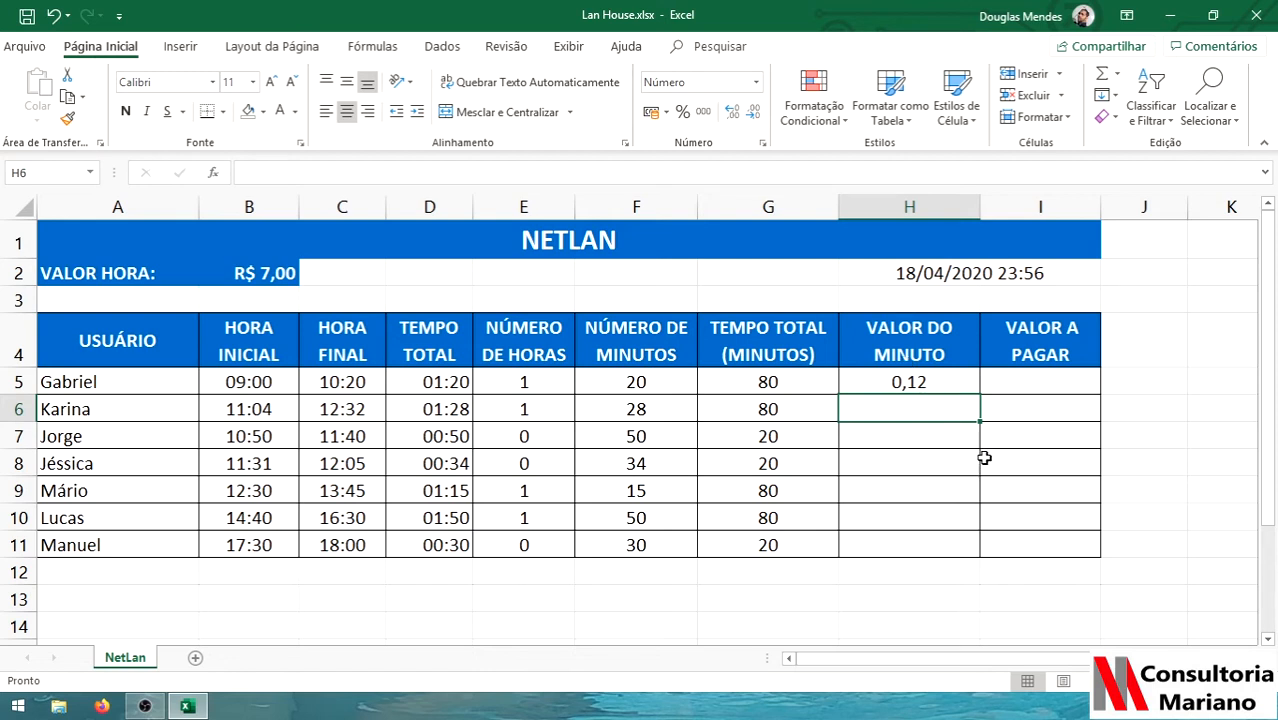
# Check the start times in B5:B11, and replace the formula in cell H5 with the beginning of an SE function.
pyautogui.click(942, 381)
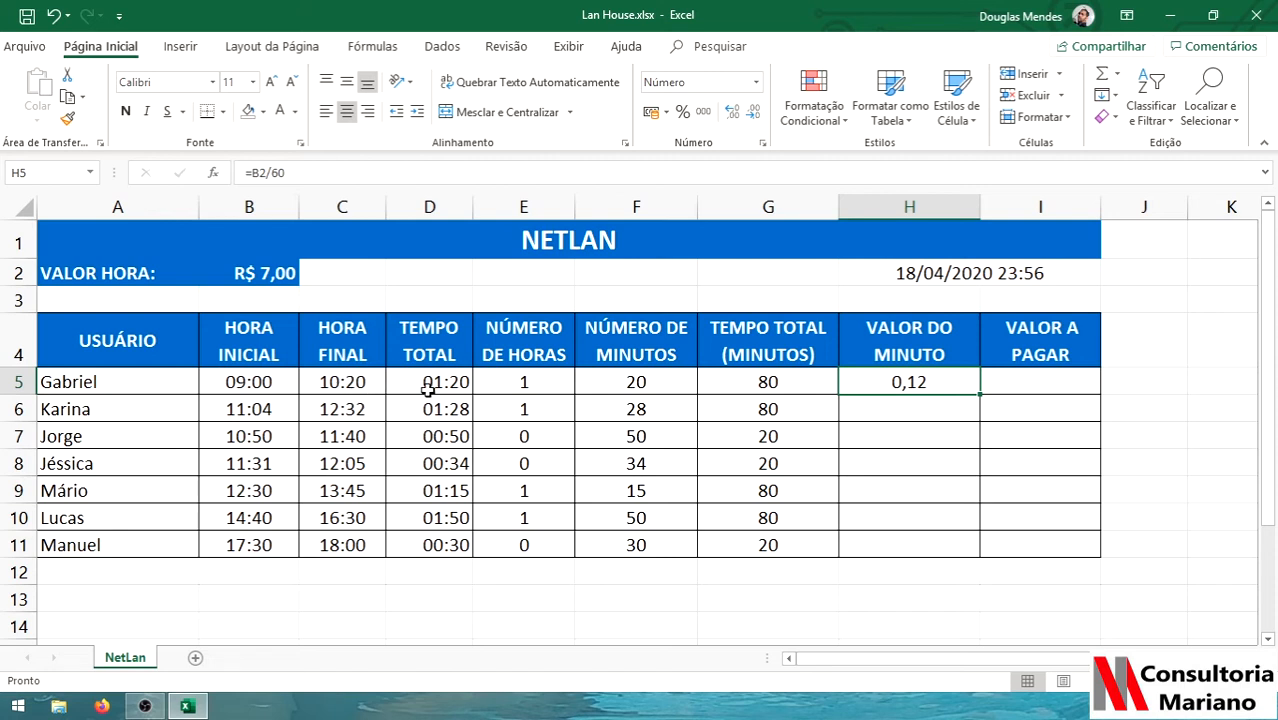
pyautogui.click(283, 382)
pyautogui.moveTo(283, 382); pyautogui.dragTo(263, 547)
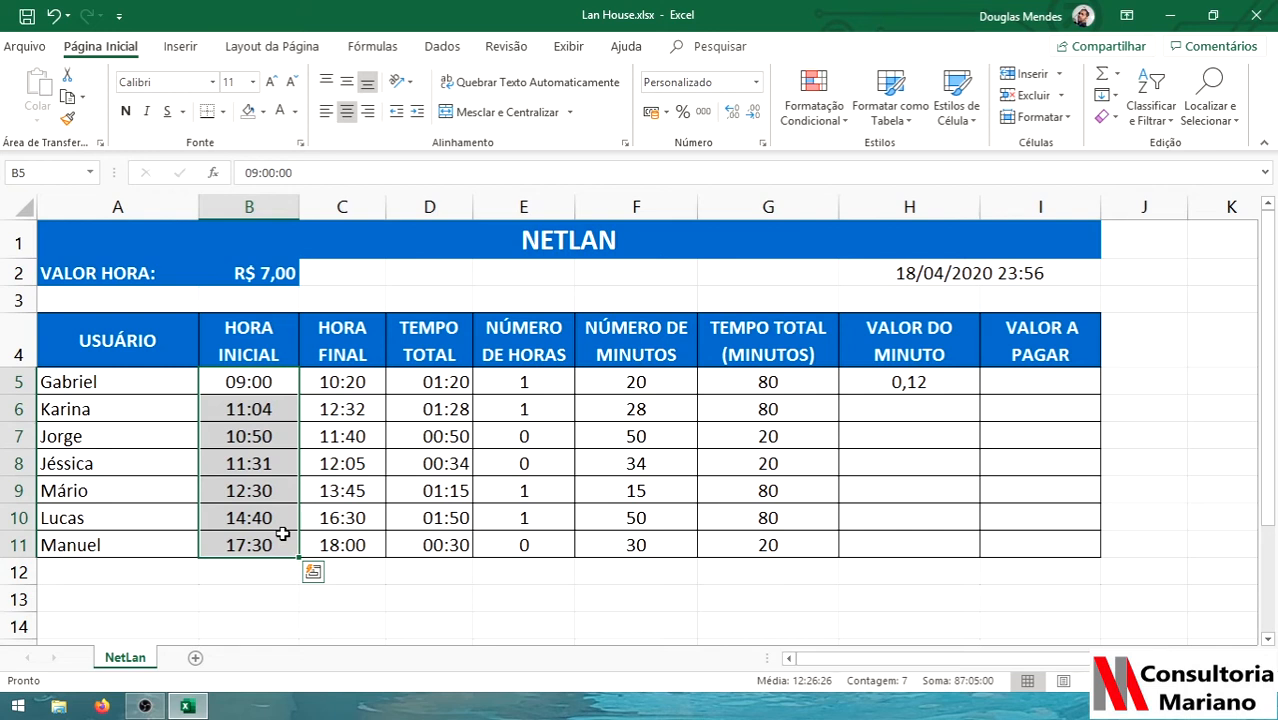
pyautogui.doubleClick(941, 381)
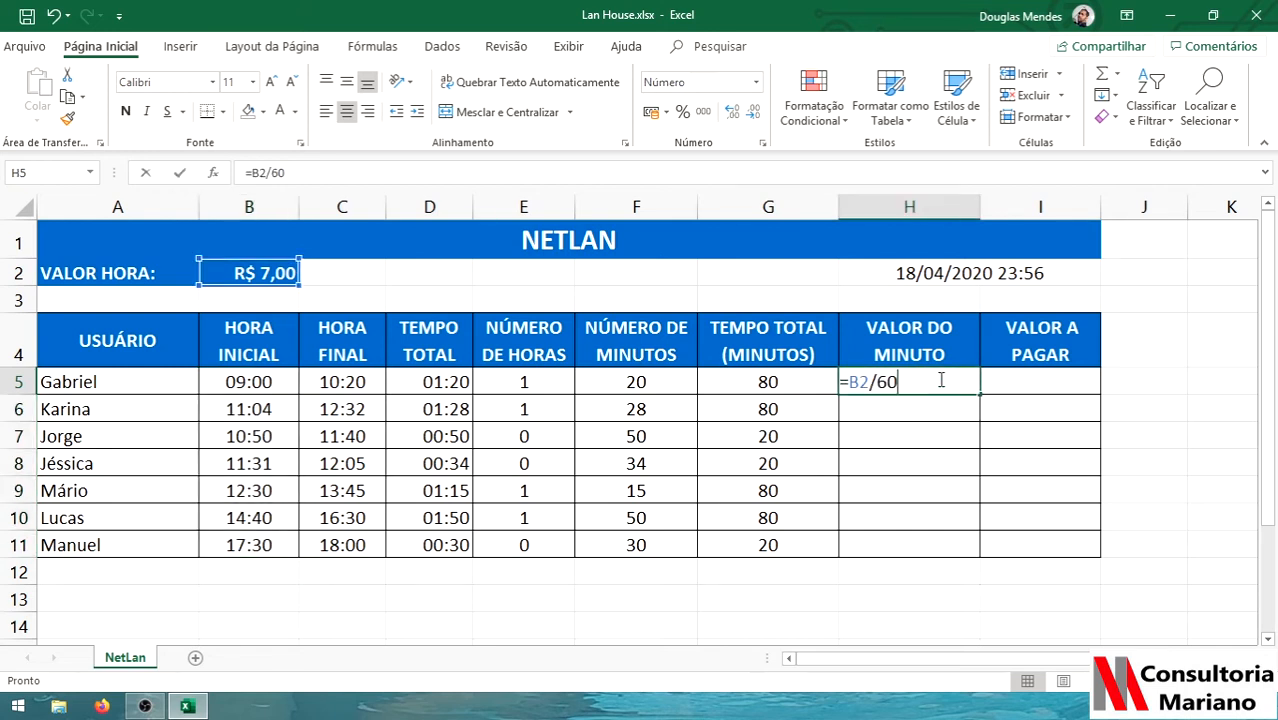
pyautogui.moveTo(918, 381); pyautogui.dragTo(846, 382)
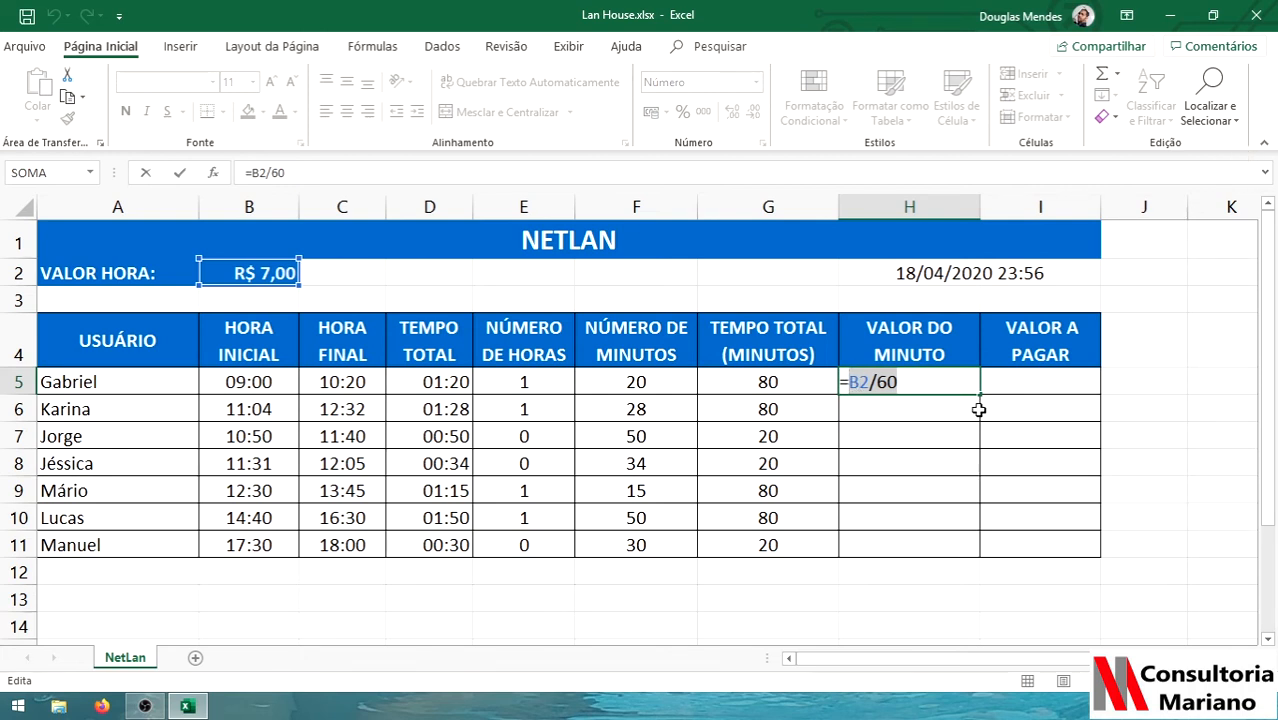
pyautogui.press('BackSpace')
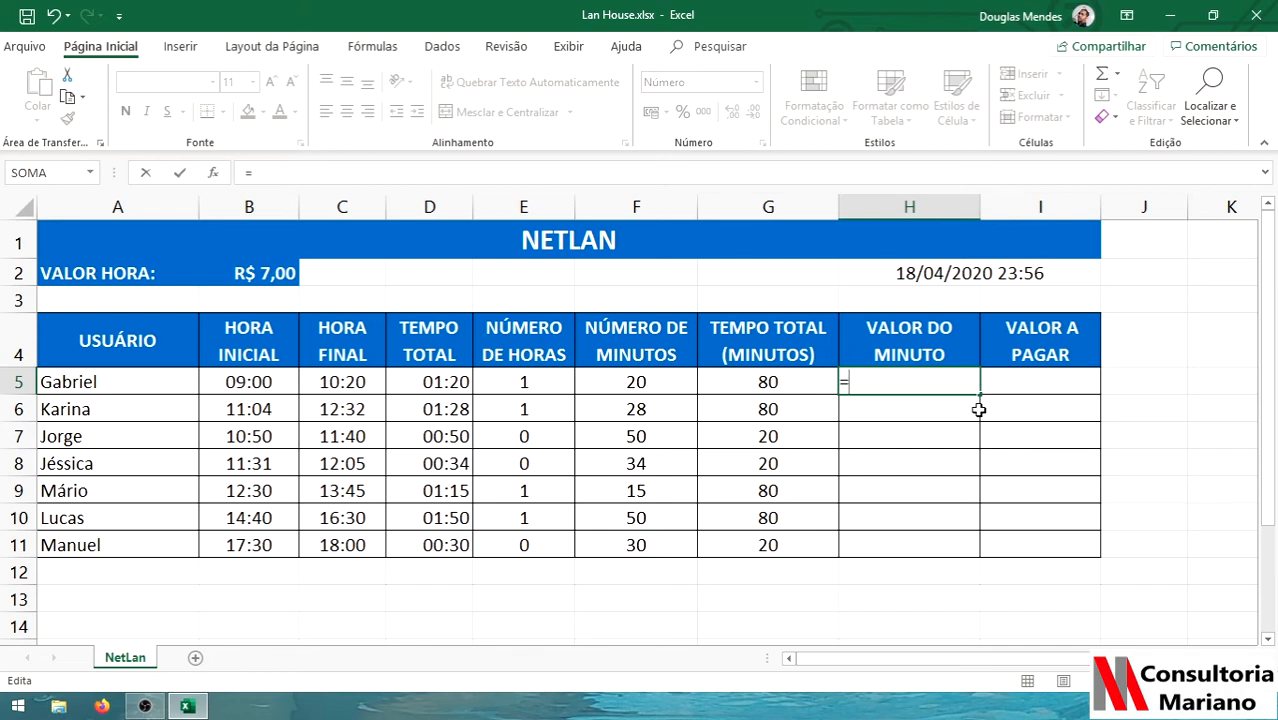
pyautogui.write('s')
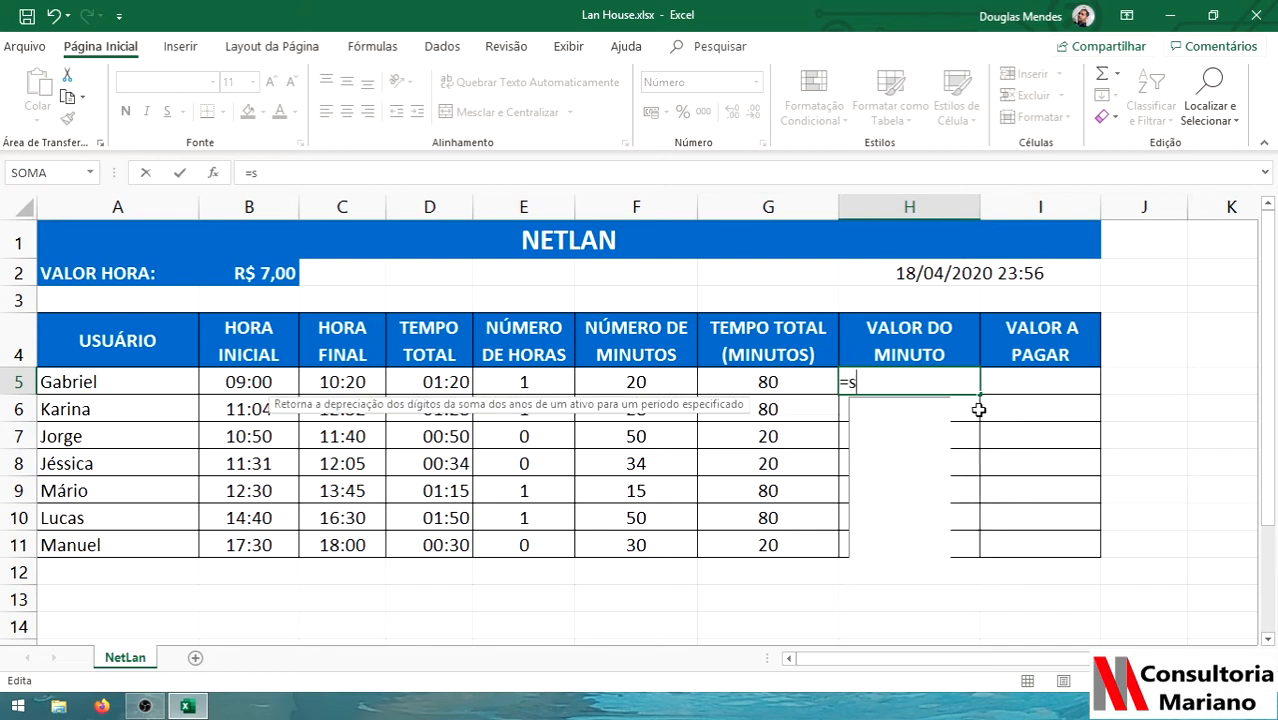
pyautogui.write('e(')
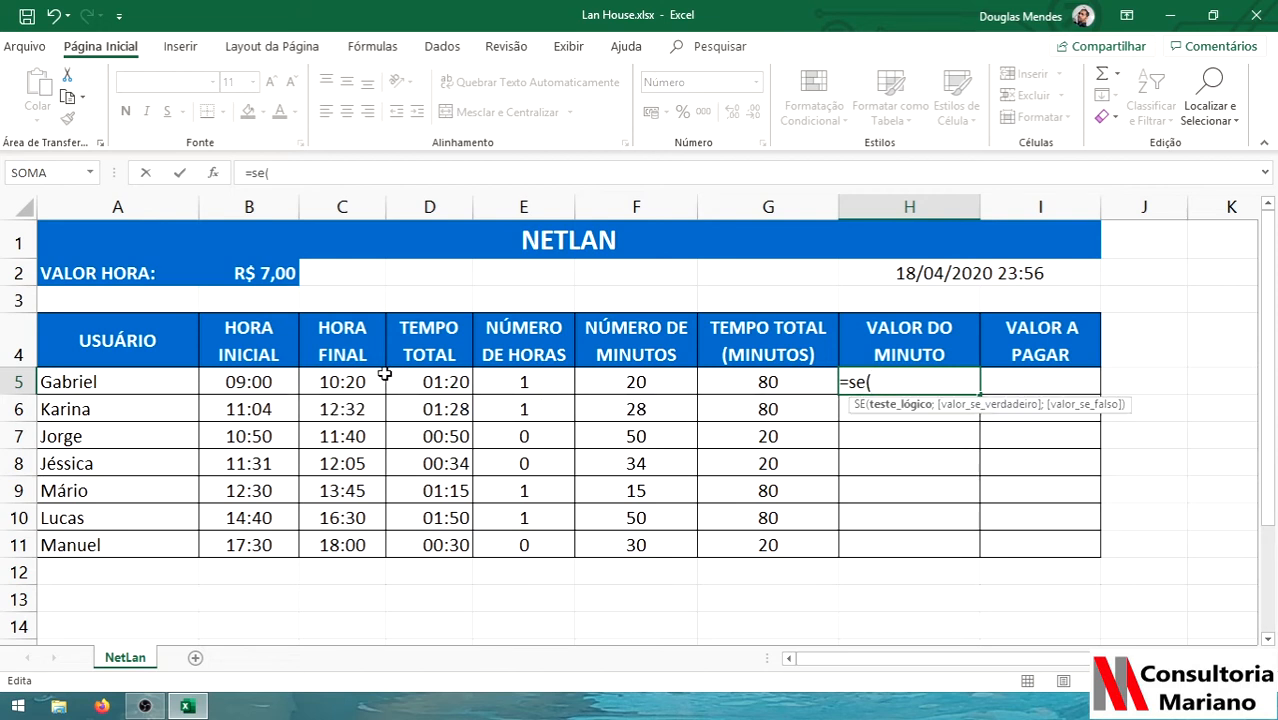
# Try comparing the start time in B5 with 13:00 as the SE condition, and remove the comparison again.
pyautogui.click(272, 381)
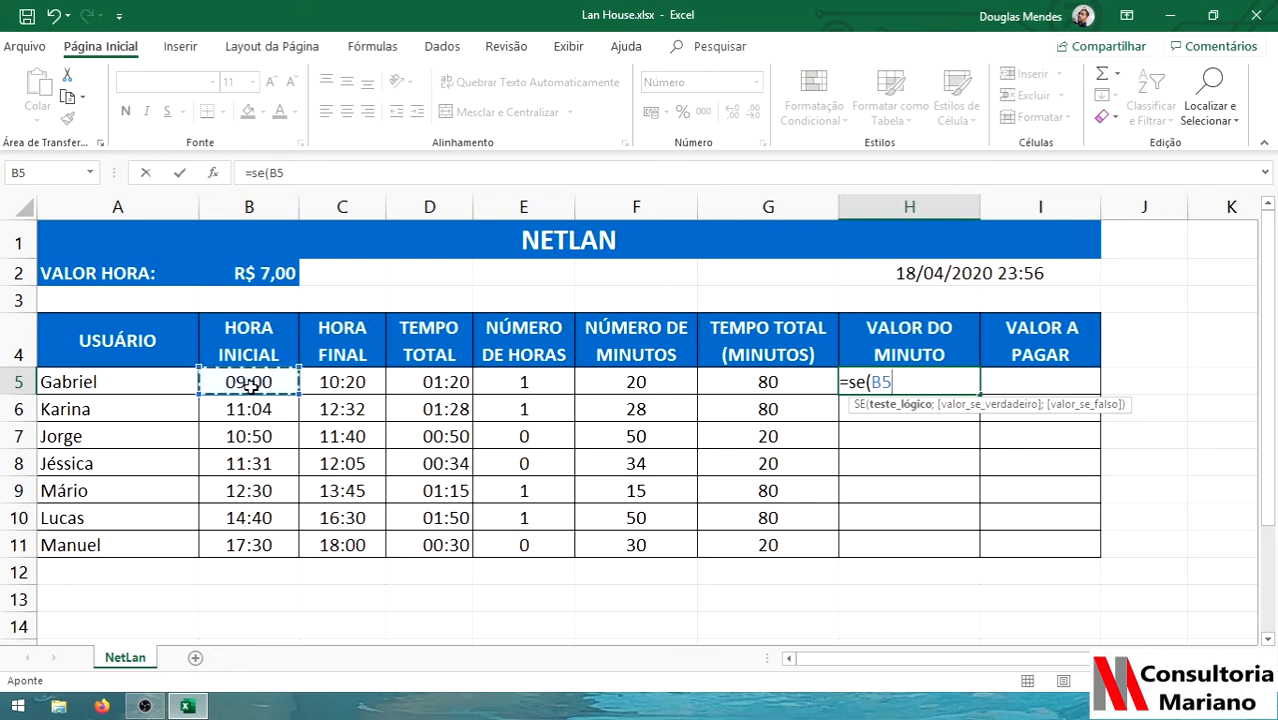
pyautogui.write('=13:00')
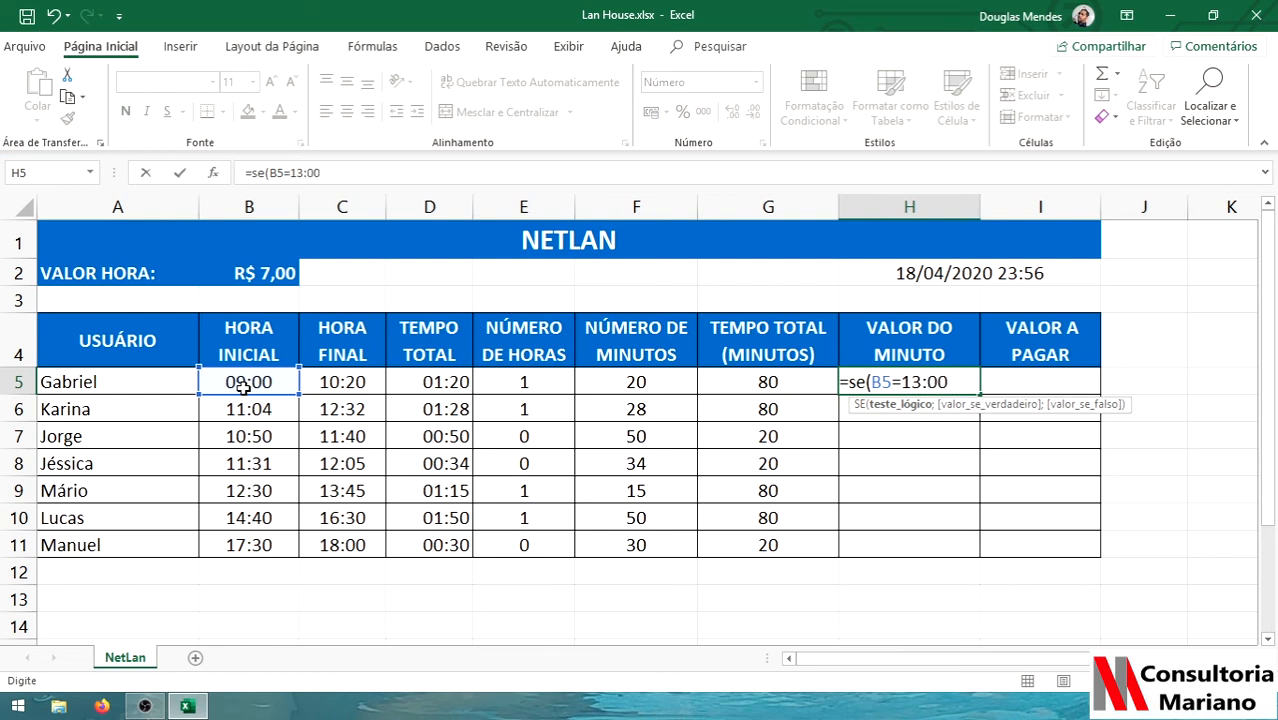
pyautogui.press('BackSpace')
pyautogui.press('BackSpace')
pyautogui.press('BackSpace')
pyautogui.press('BackSpace')
pyautogui.press('BackSpace')
pyautogui.press('BackSpace')
pyautogui.press('BackSpace')
pyautogui.press('BackSpace')
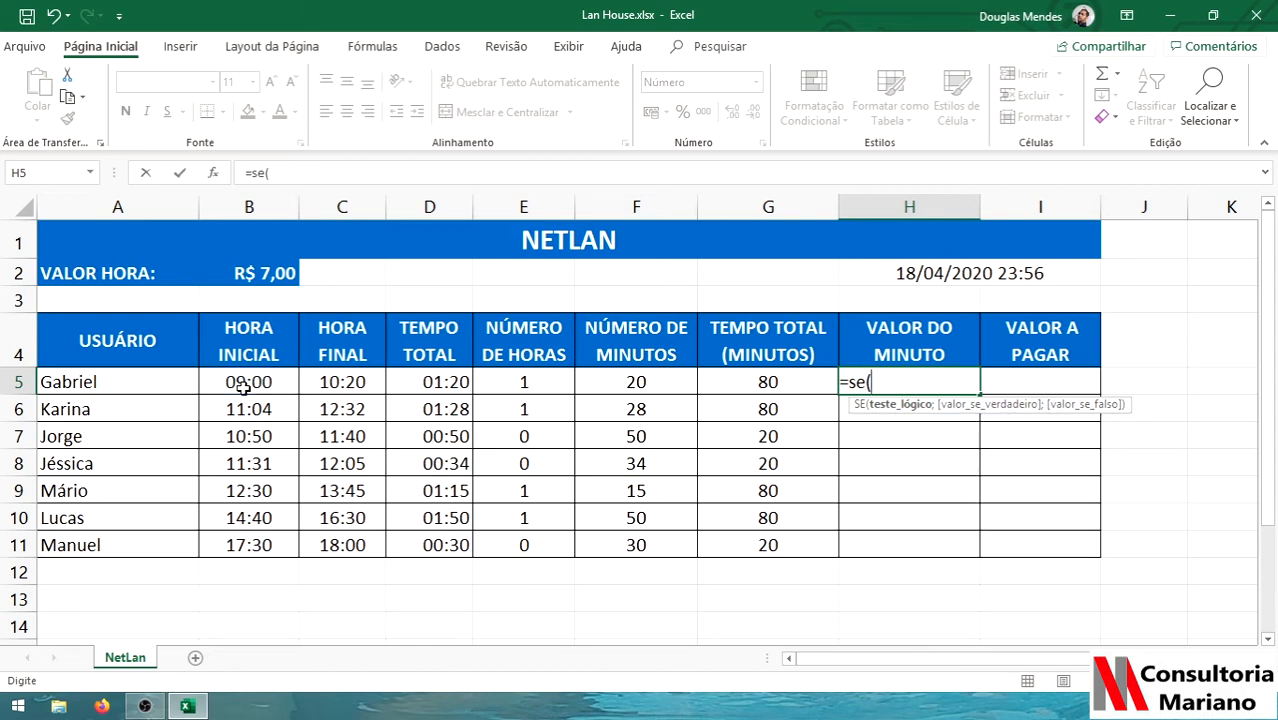
# Set the SE condition in cell H5 to HORA(B5)<13, testing whether the start hour is before 13.
pyautogui.write('hora')
pyautogui.press('Tab')
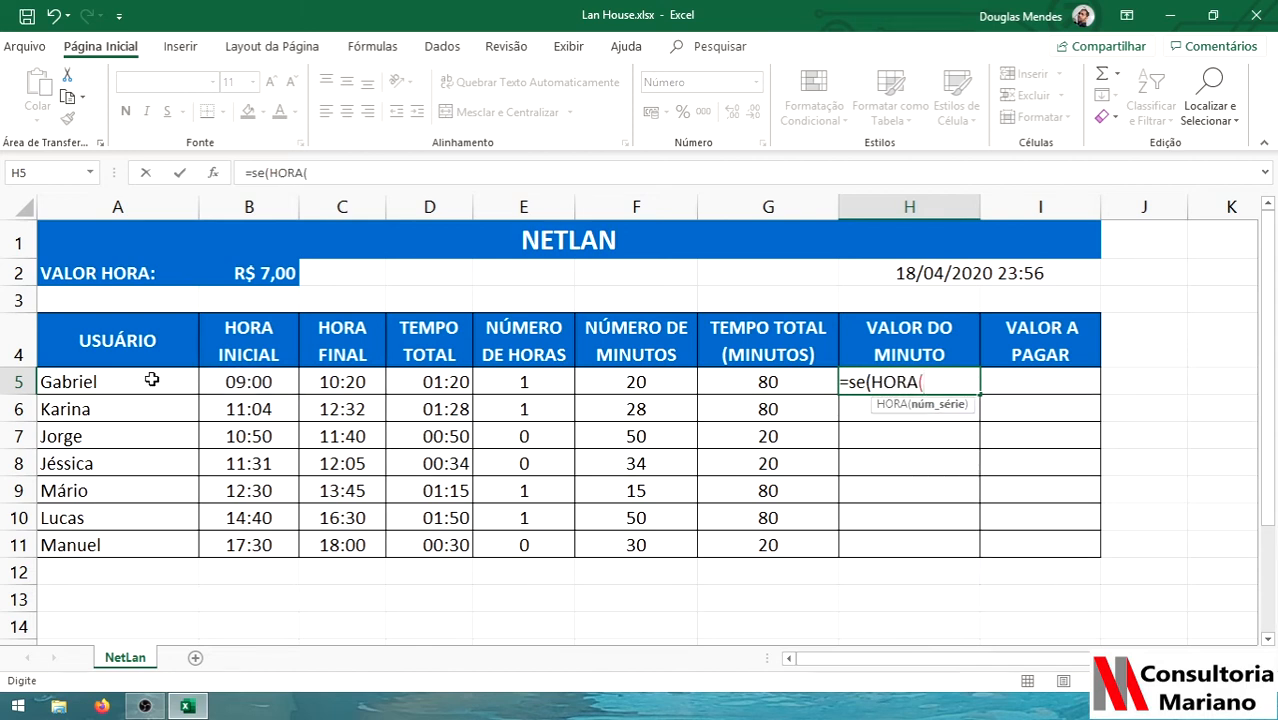
pyautogui.click(240, 381)
pyautogui.write(')')
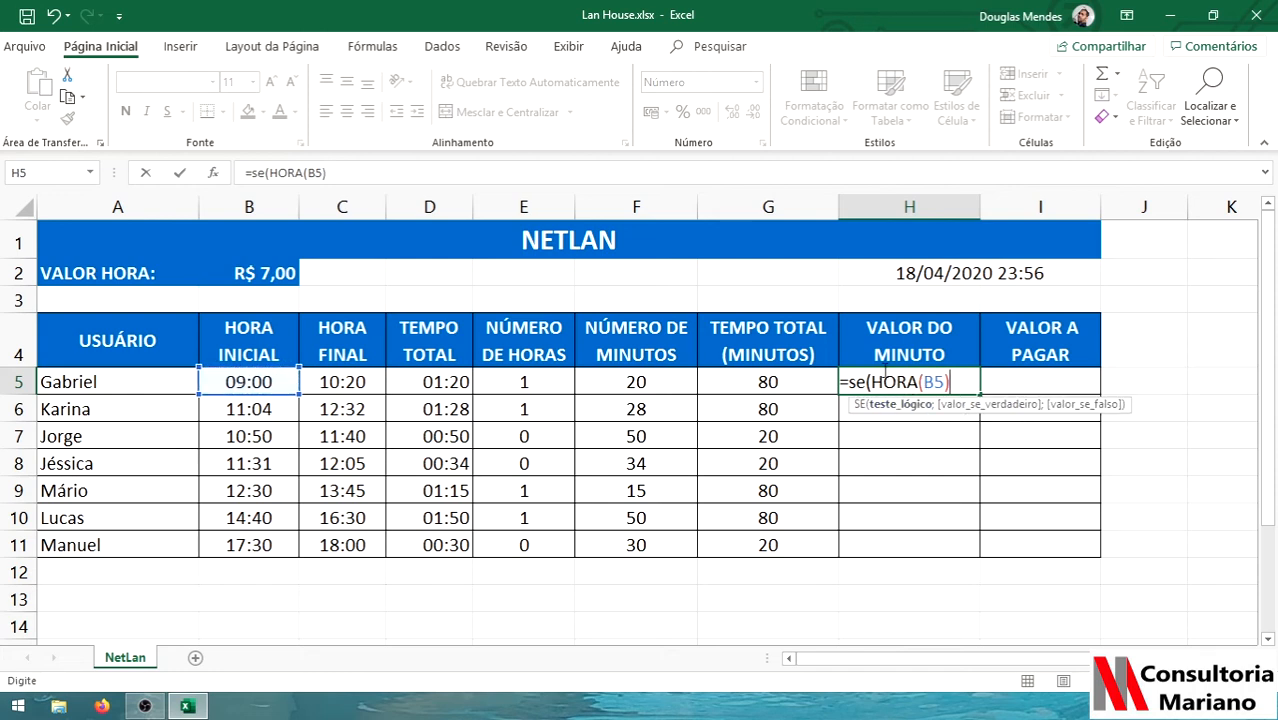
pyautogui.write('<13')
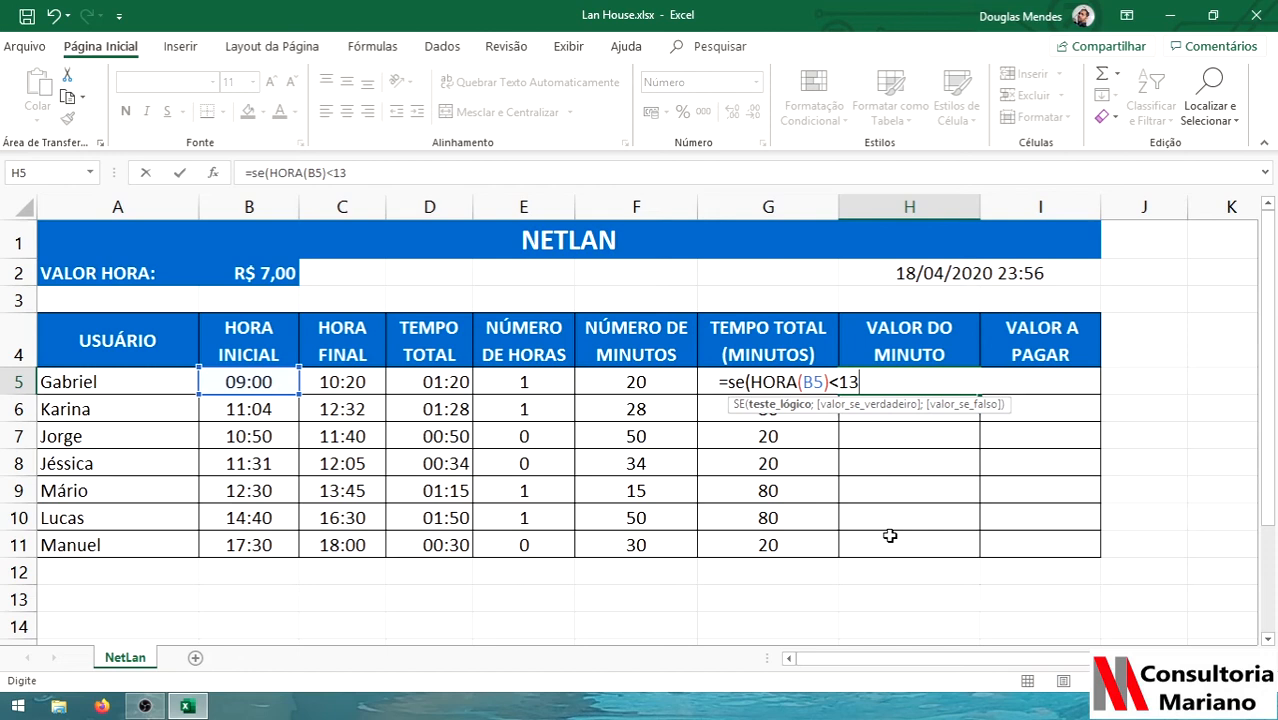
pyautogui.write(';')
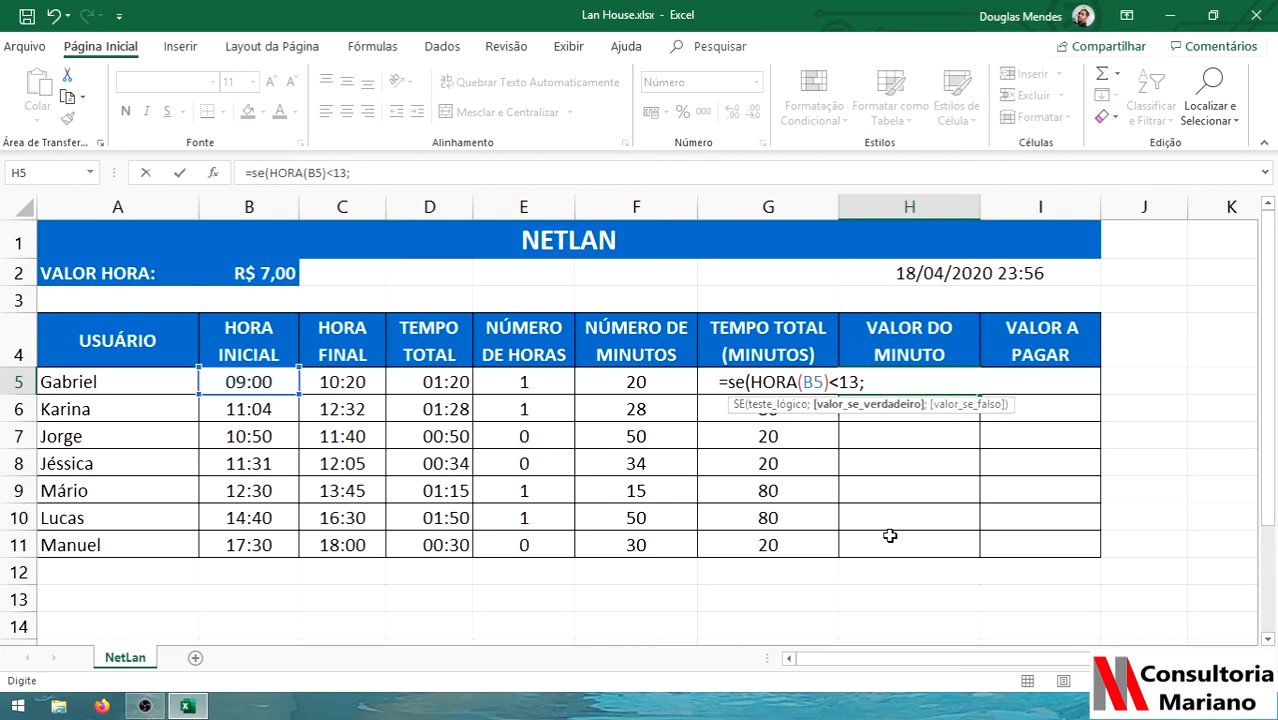
# Enter B2/60*75% as the SE function's value if true in cell H5.
pyautogui.click(273, 277)
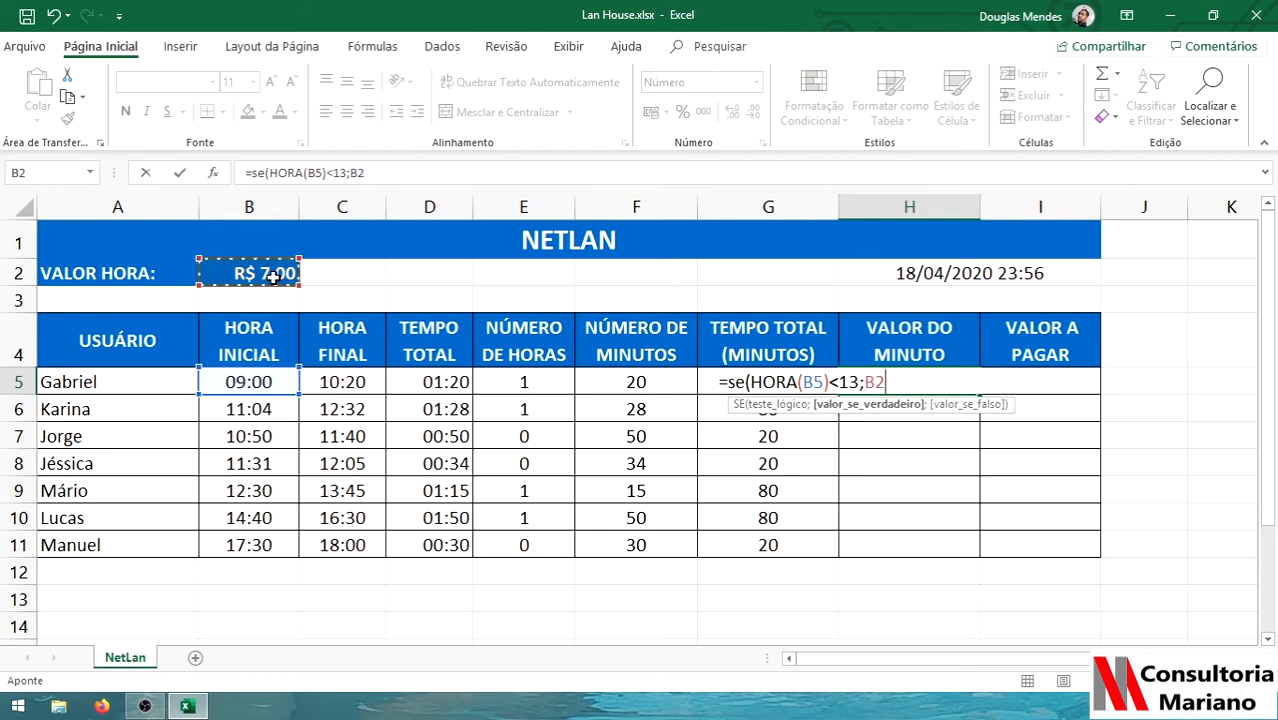
pyautogui.write('/')
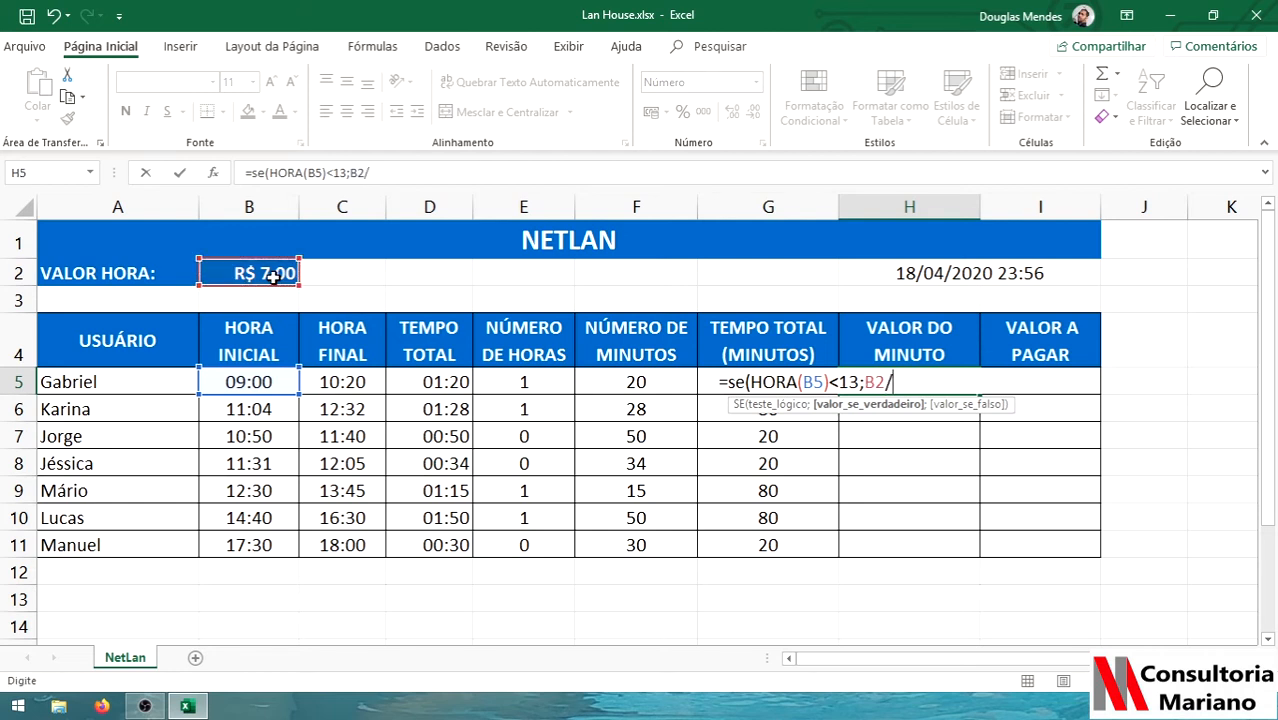
pyautogui.write('60*')
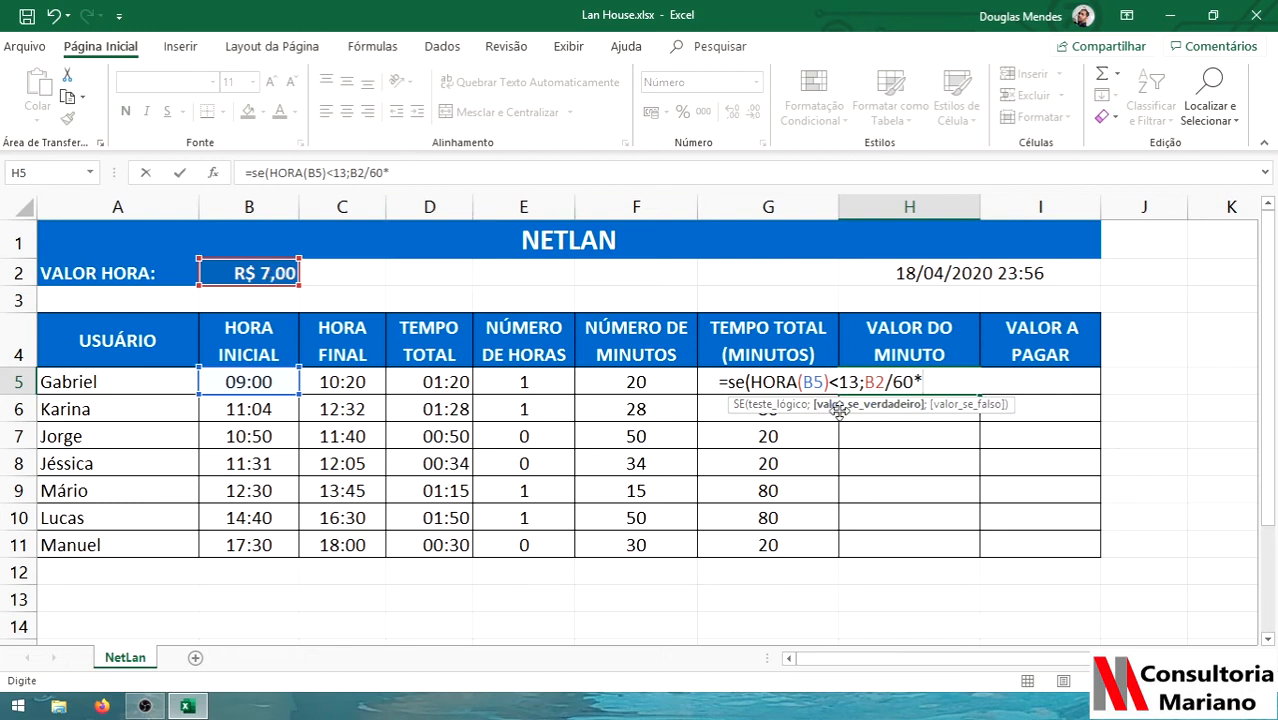
pyautogui.moveTo(864, 383); pyautogui.dragTo(913, 383)
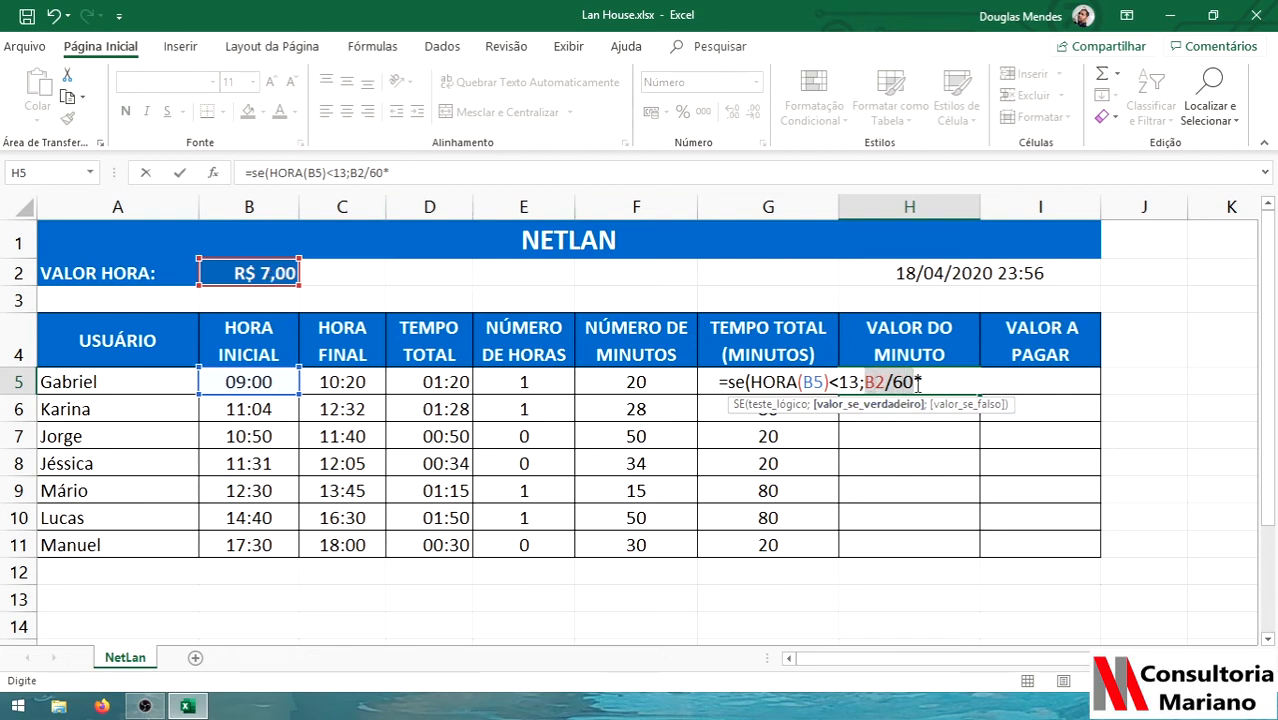
pyautogui.click(963, 383)
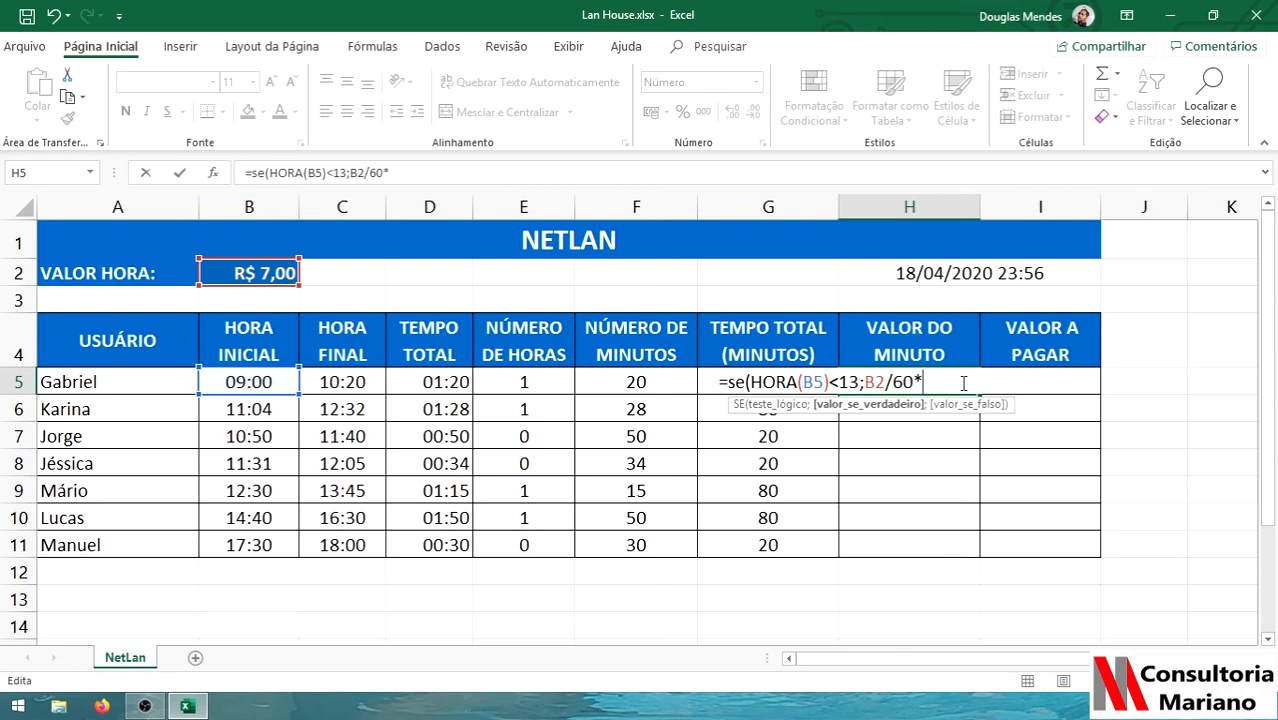
pyautogui.write('75%;')
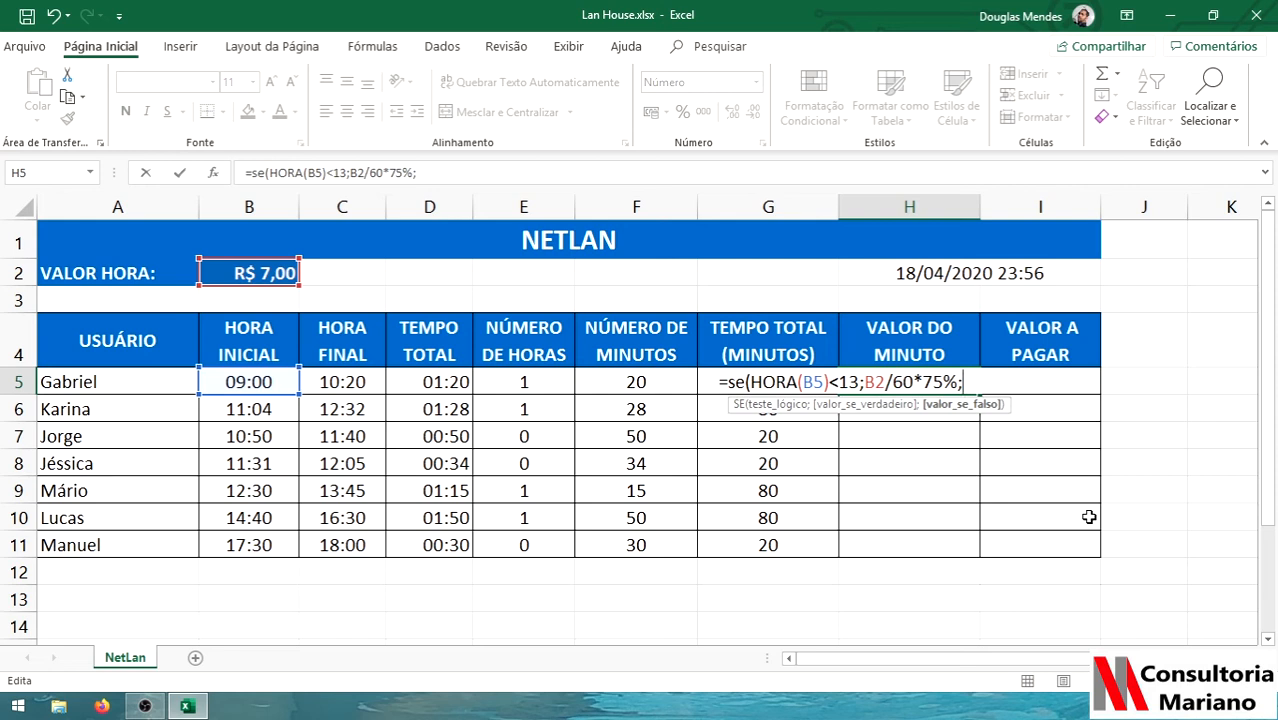
# Enter B2/60 as the value if false and complete the SE formula in cell H5.
pyautogui.moveTo(865, 382); pyautogui.dragTo(962, 382)
pyautogui.click(962, 382)
pyautogui.click(263, 273)
pyautogui.write('/60')
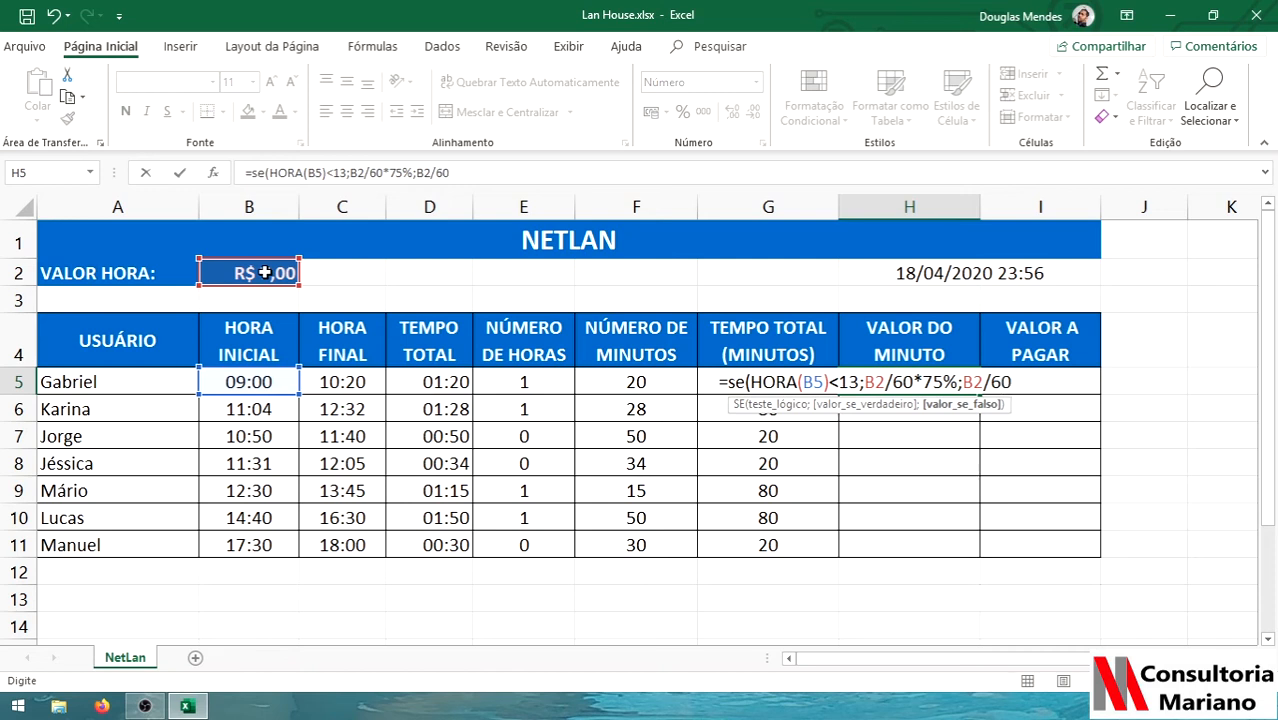
pyautogui.write(')')
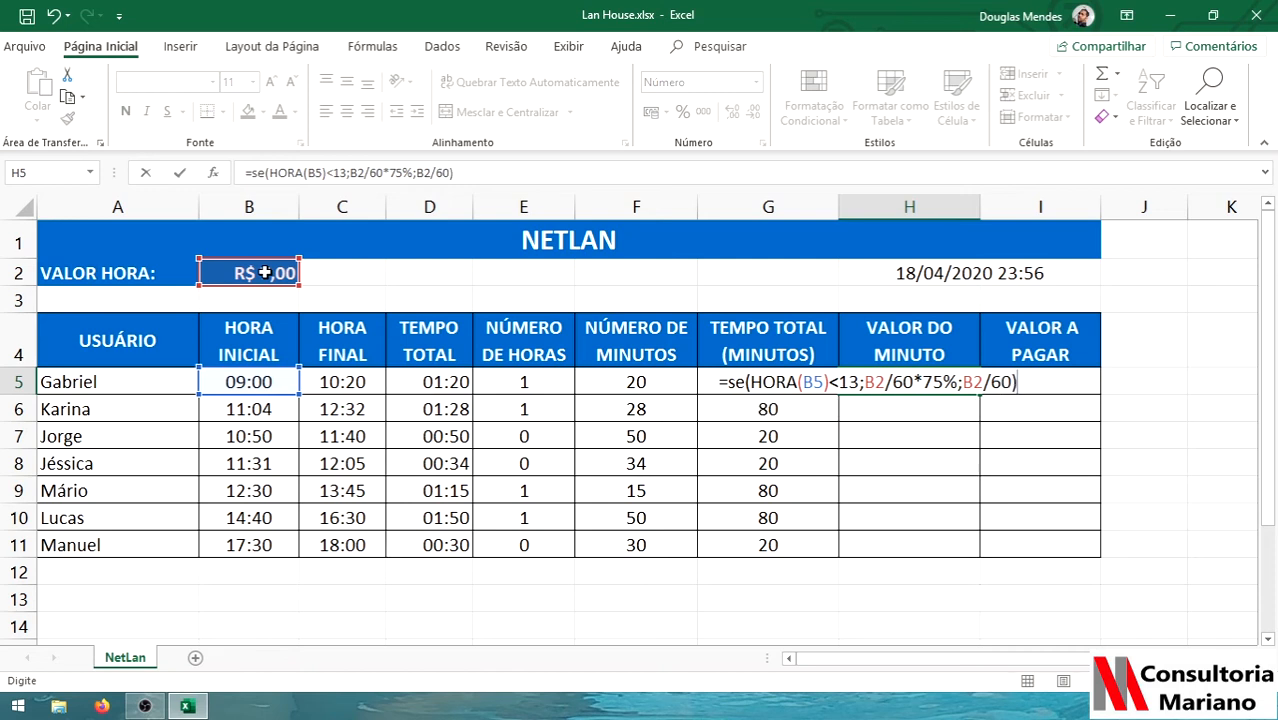
pyautogui.press('Return')
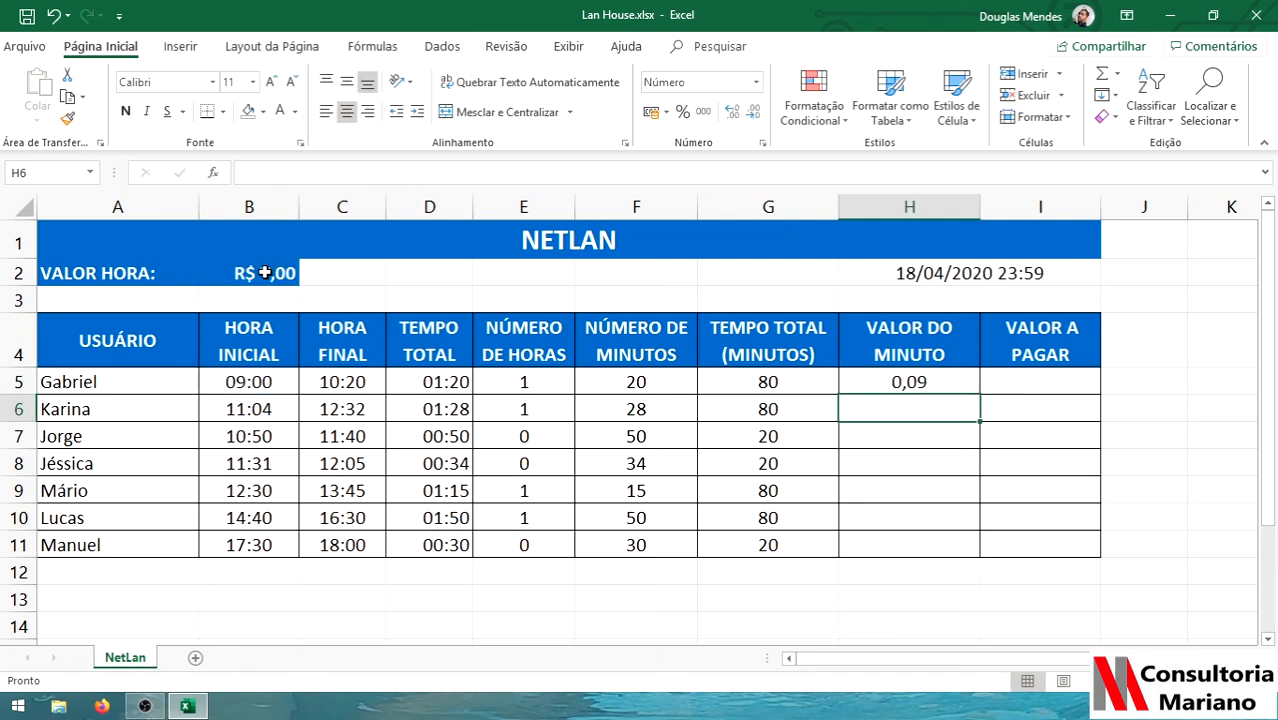
# Review the SE formula in cell H5, checking the 75% factor, and leave it without editing.
pyautogui.click(938, 380)
pyautogui.doubleClick(938, 380)
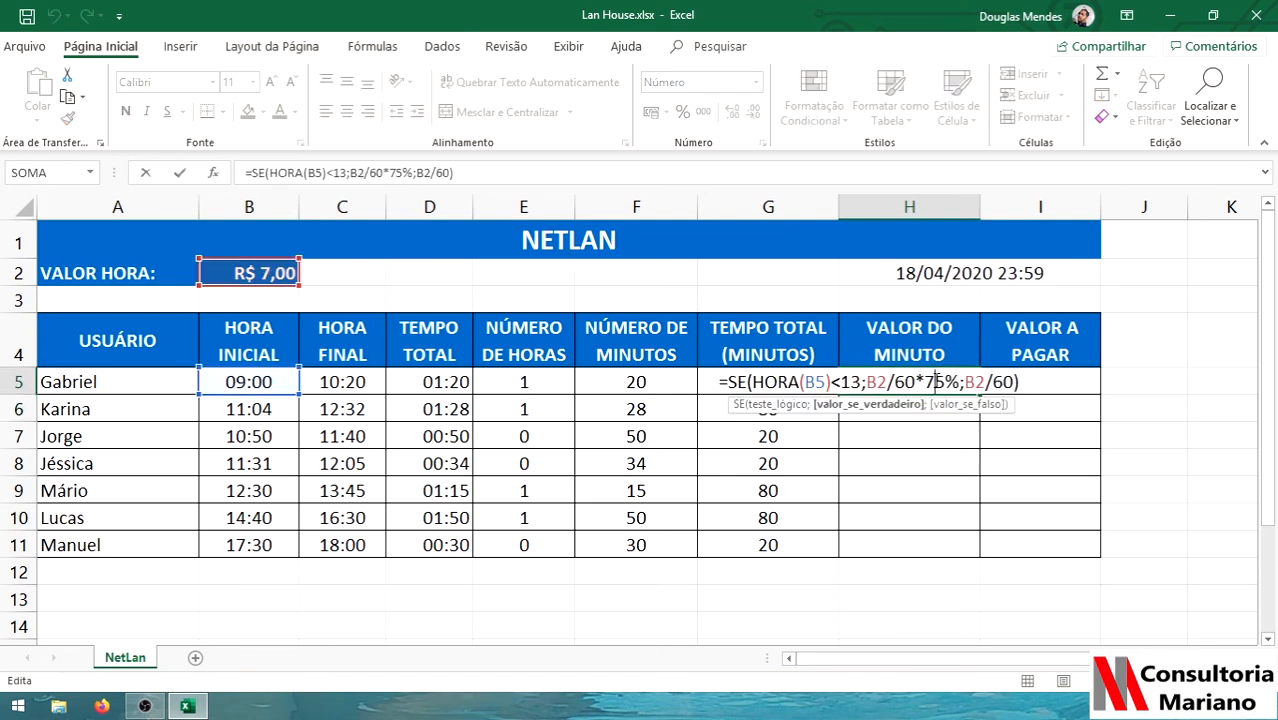
pyautogui.moveTo(926, 382); pyautogui.dragTo(943, 383)
pyautogui.press('Escape')
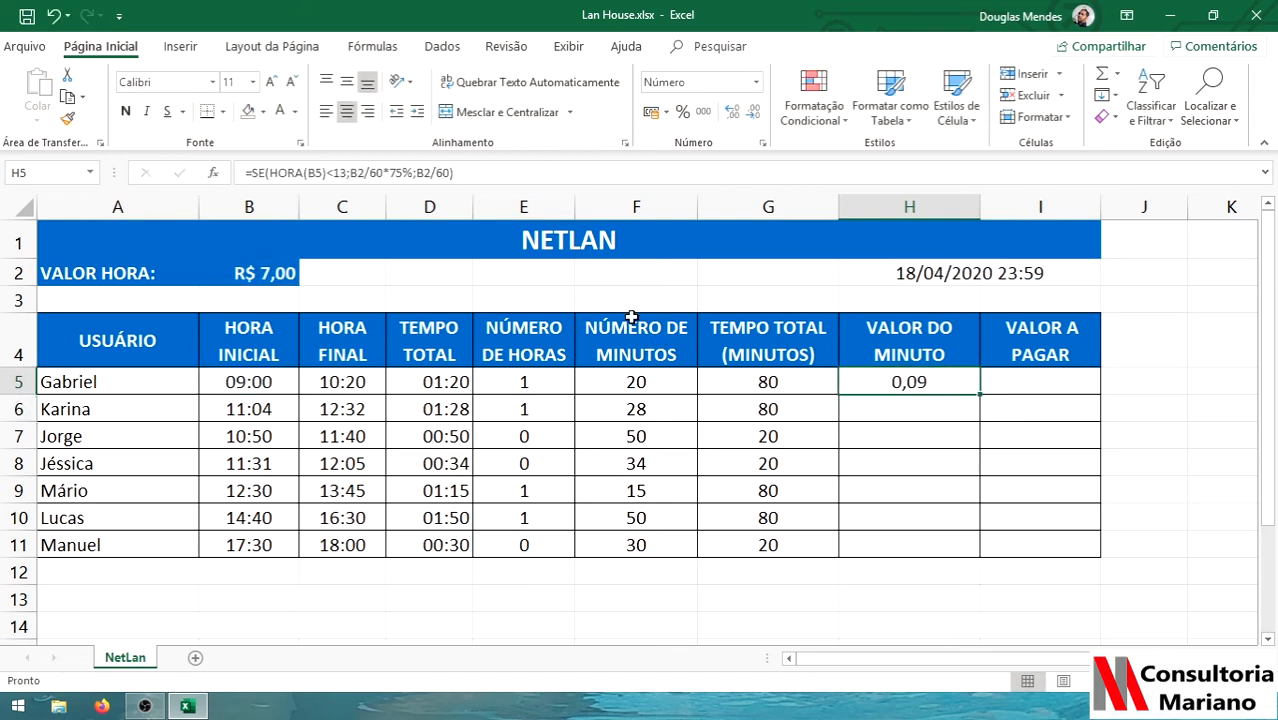
# Enter 0,12 in cell F3 as a test value per minute.
pyautogui.click(610, 296)
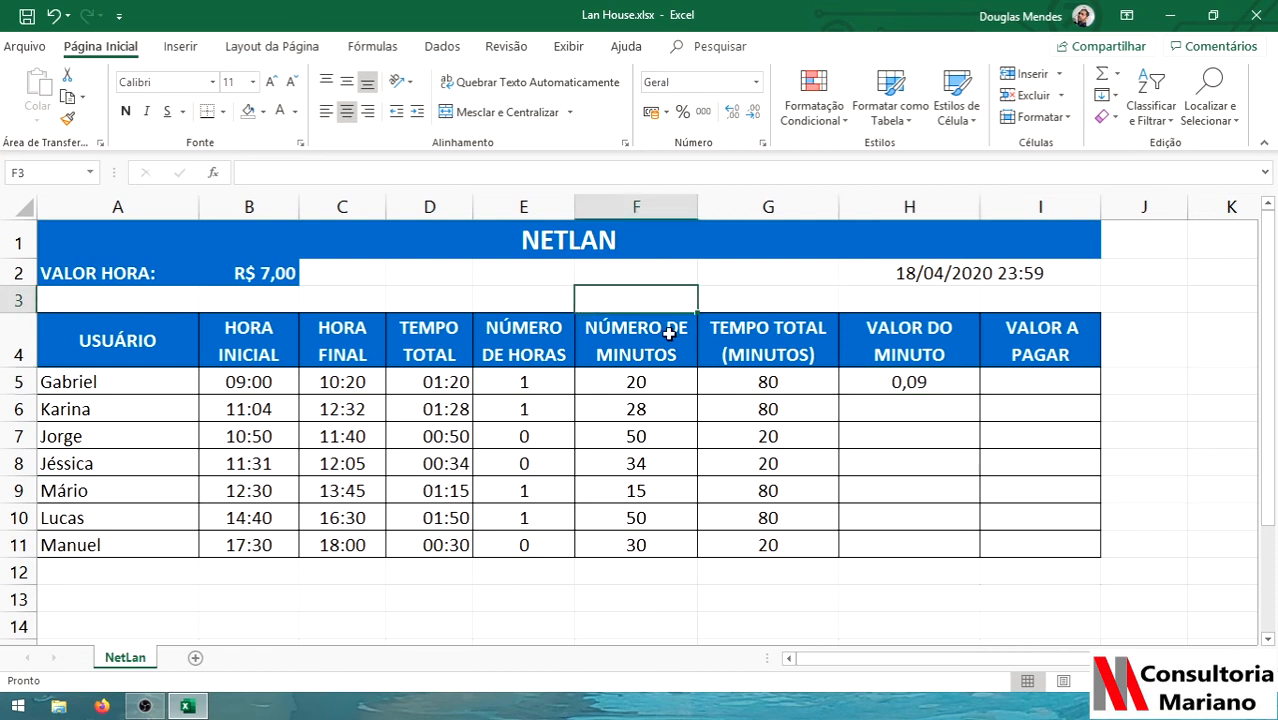
pyautogui.write('0,12')
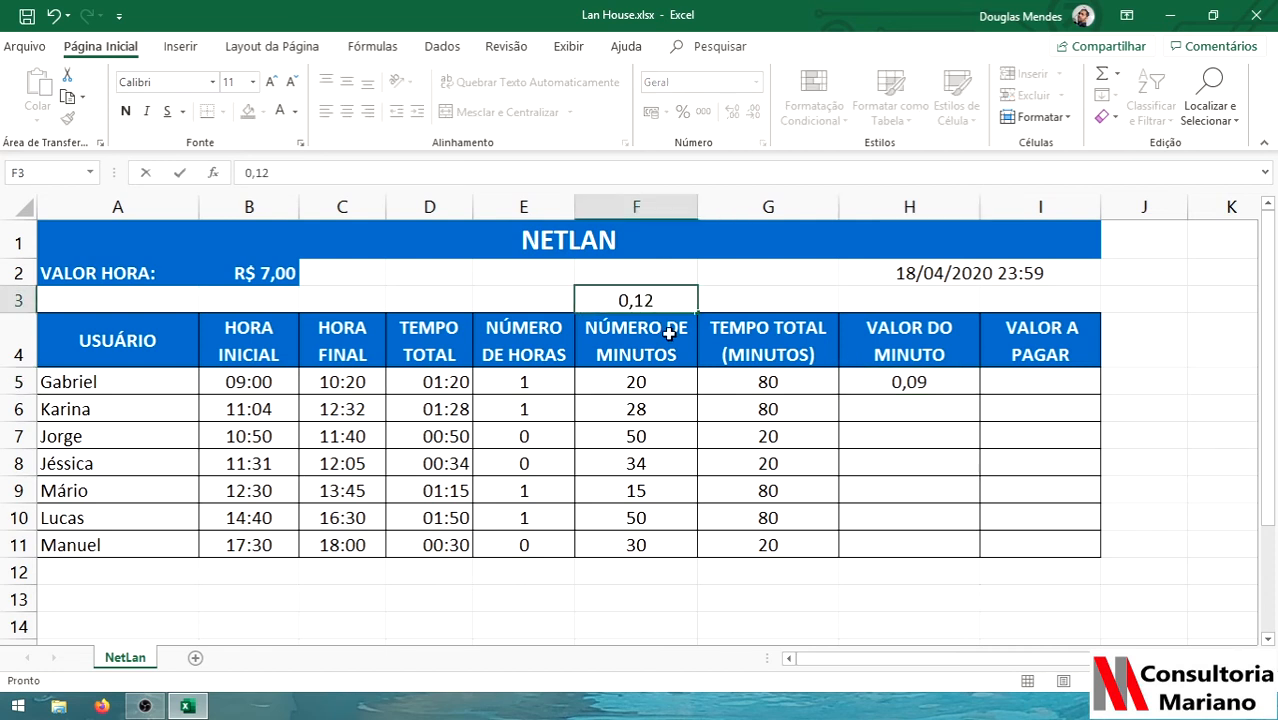
pyautogui.press('Return')
pyautogui.click(673, 307)
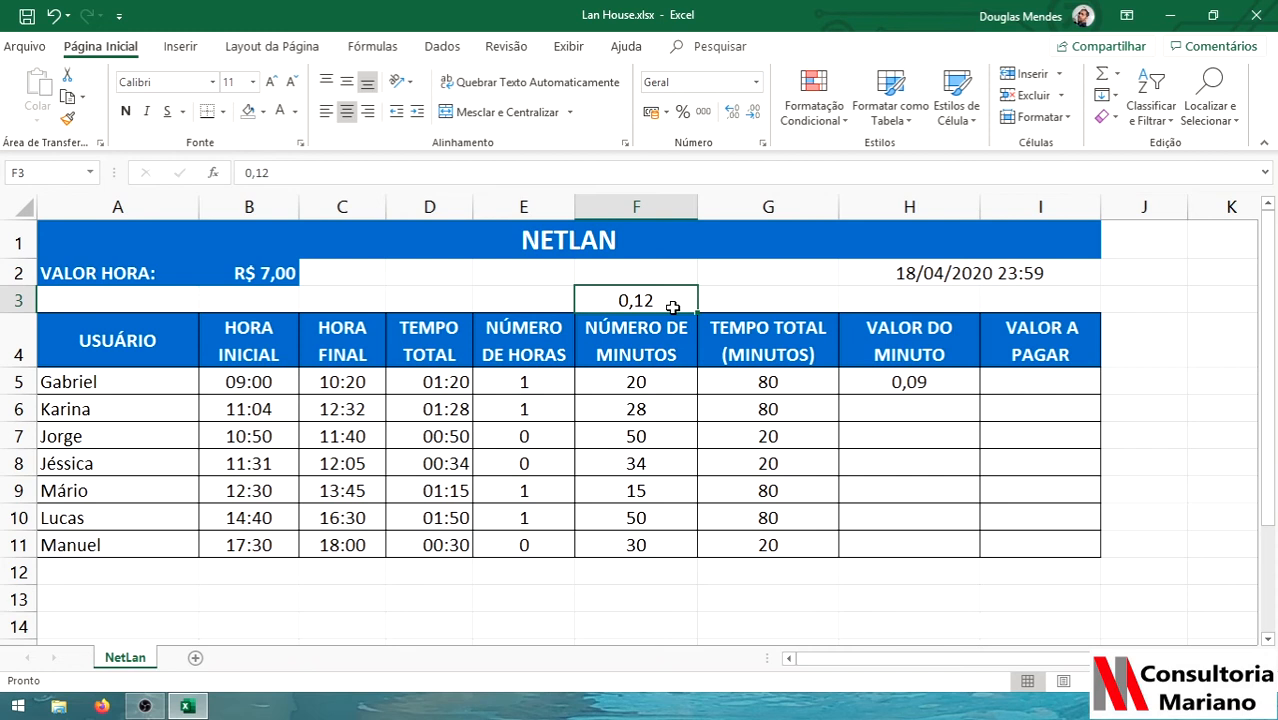
# Calculate the discount on the test value in cell G3 with =F3*25%.
pyautogui.click(722, 302)
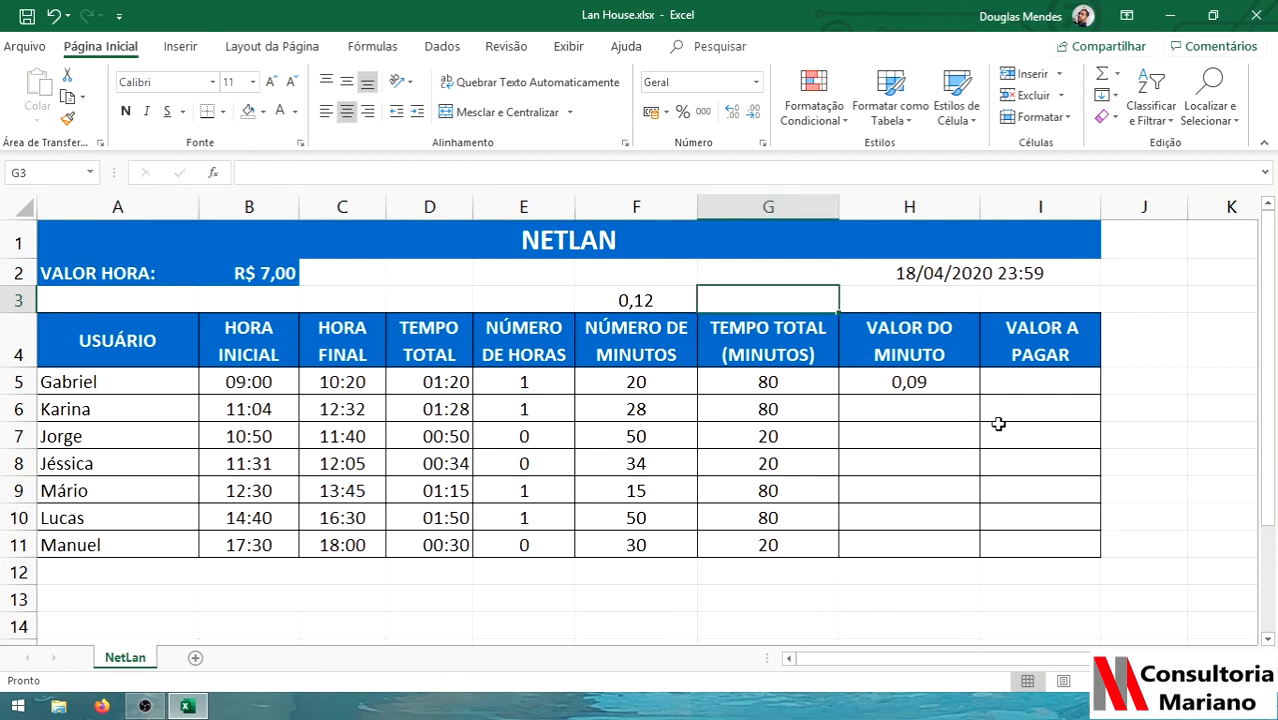
pyautogui.write('=')
pyautogui.click(660, 295)
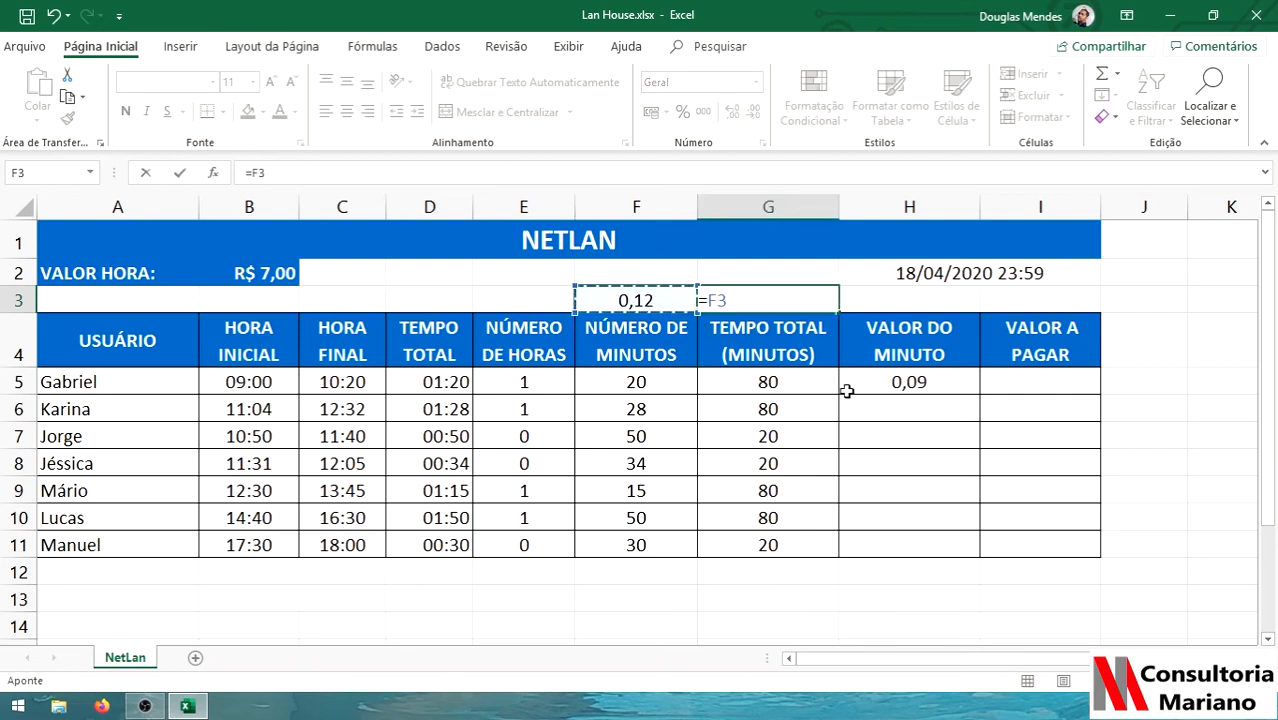
pyautogui.write('*2')
pyautogui.write('5')
pyautogui.write('5')
pyautogui.press('BackSpace')
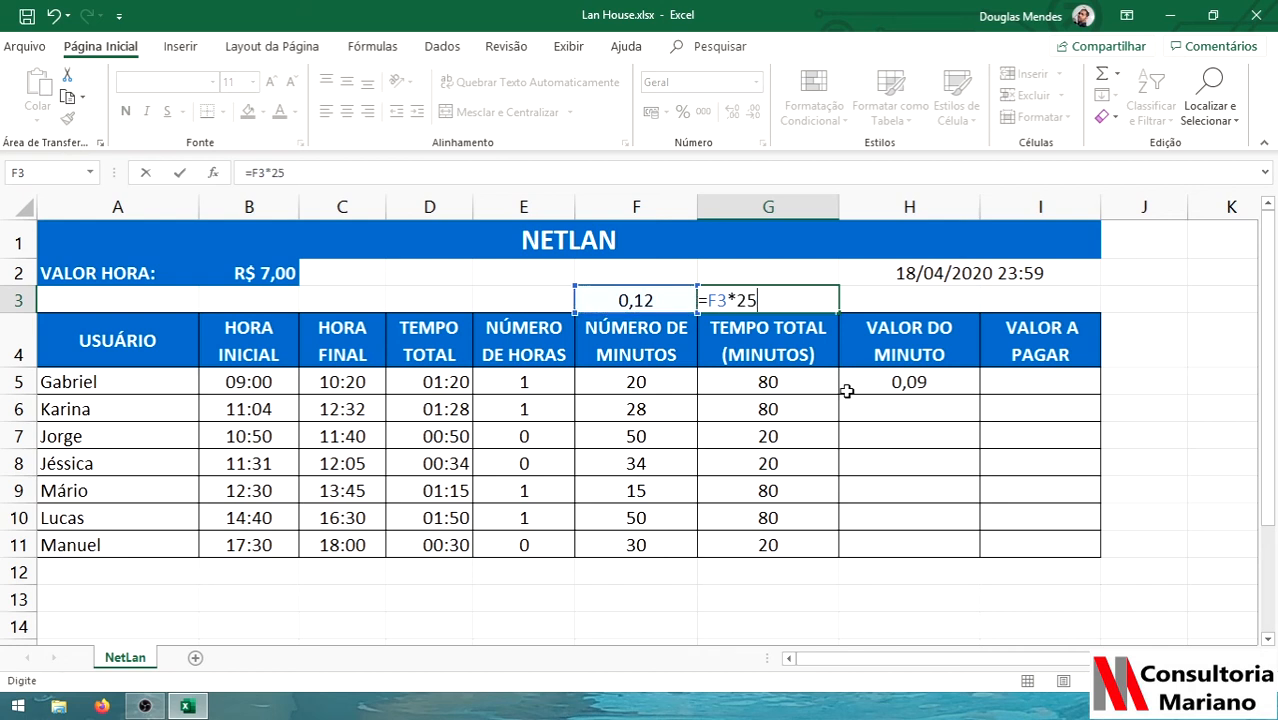
pyautogui.write('%')
pyautogui.press('Return')
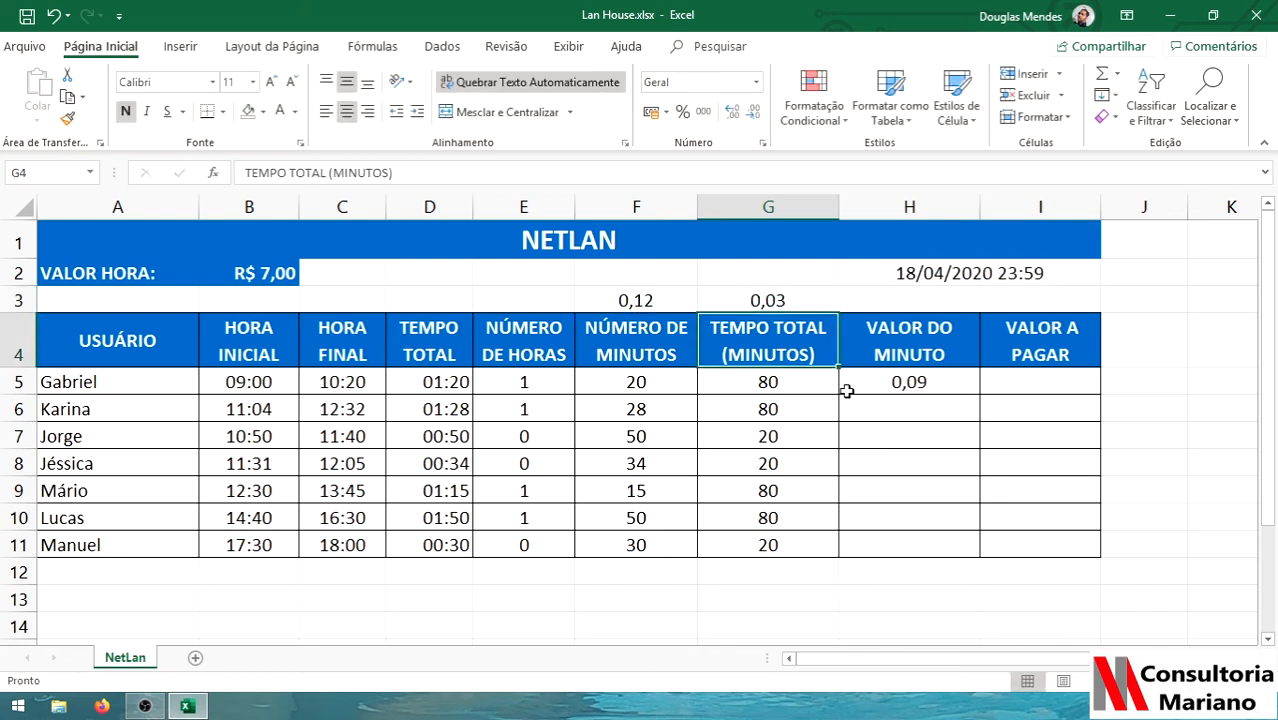
# Compare the test values in F3 and G3 with cell H5, and clear F3:G3.
pyautogui.click(784, 298)
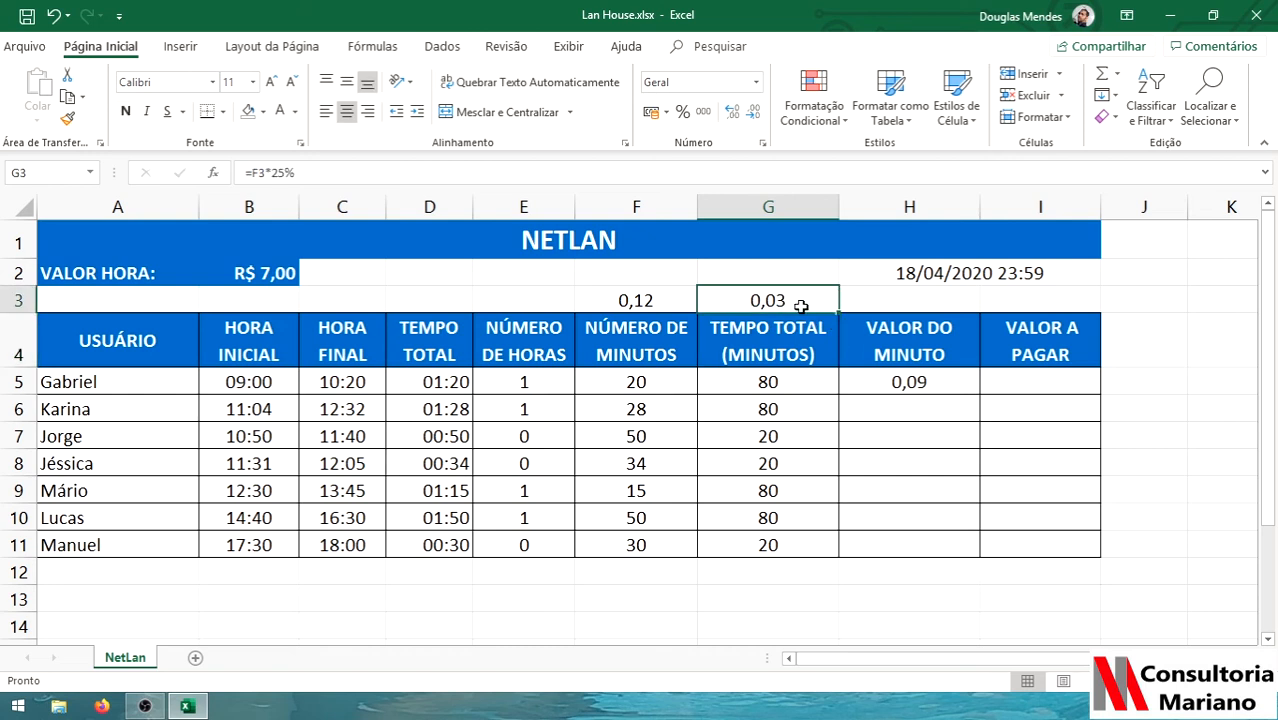
pyautogui.click(652, 300)
pyautogui.click(746, 300)
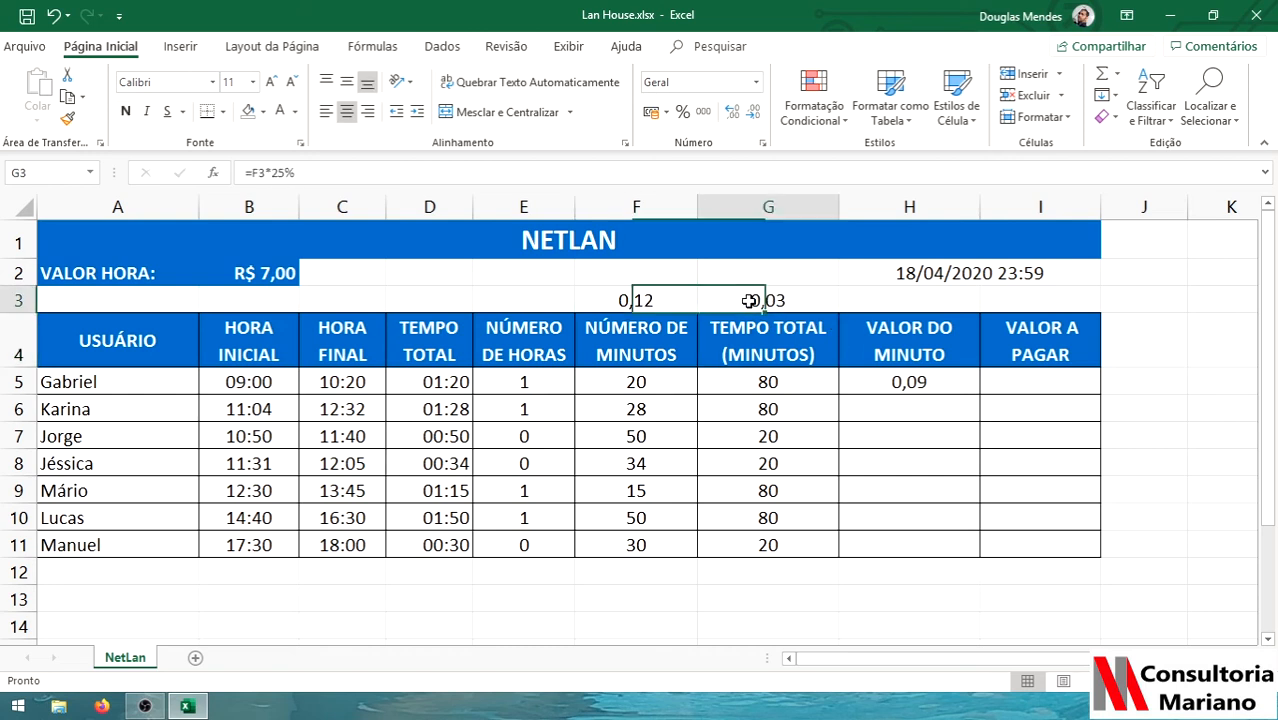
pyautogui.click(950, 381)
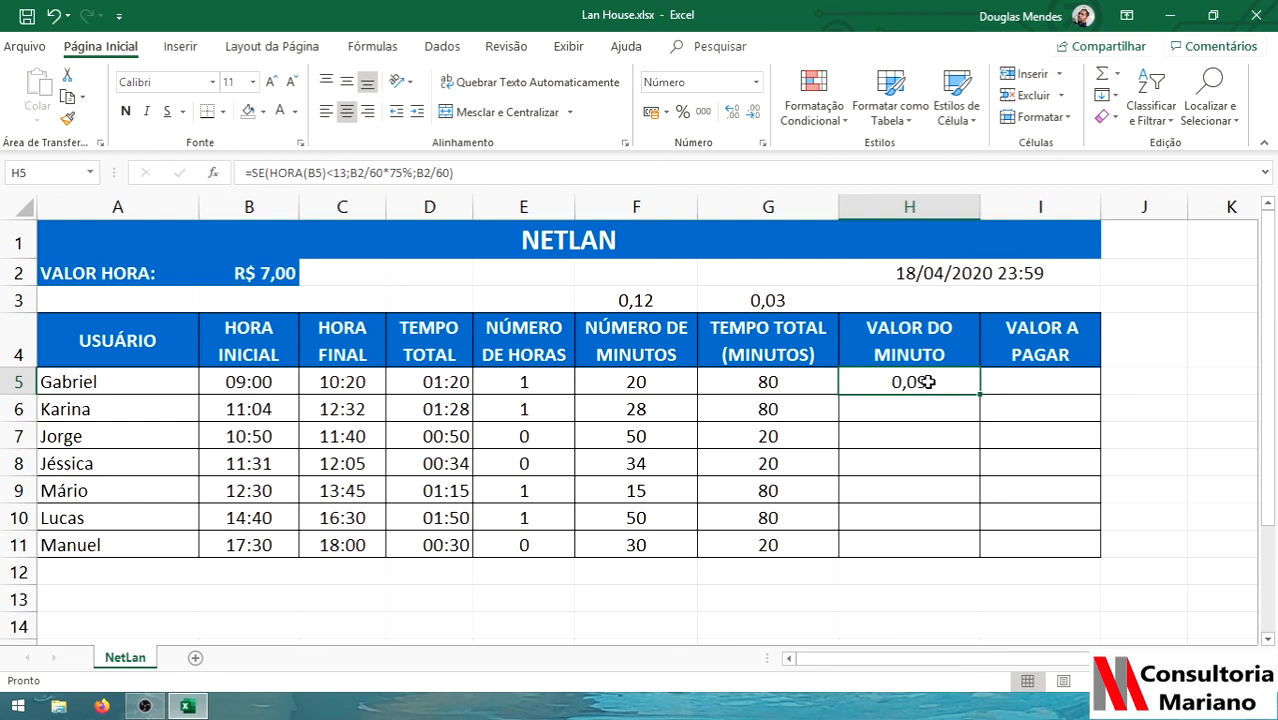
pyautogui.moveTo(799, 303); pyautogui.dragTo(579, 287)
pyautogui.press('Delete')
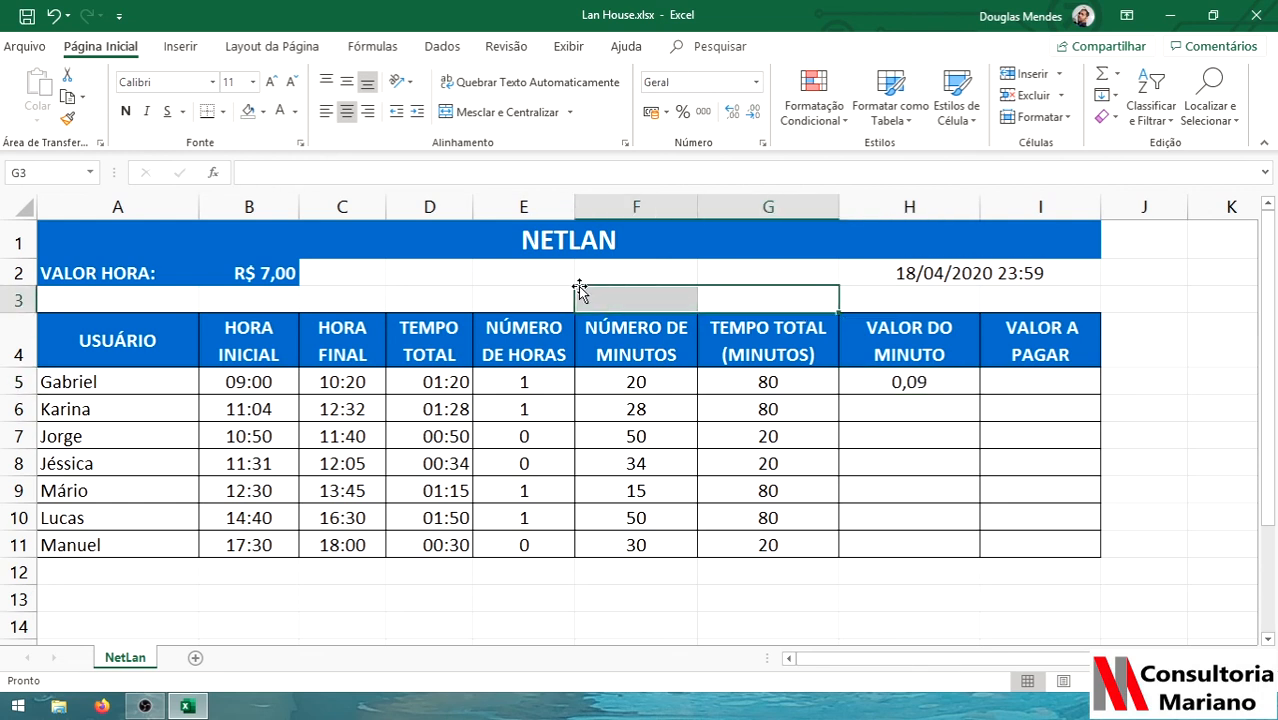
# Make both B2 references in the H5 formula absolute as $B$2, keeping B5 relative.
pyautogui.click(940, 380)
pyautogui.doubleClick(935, 385)
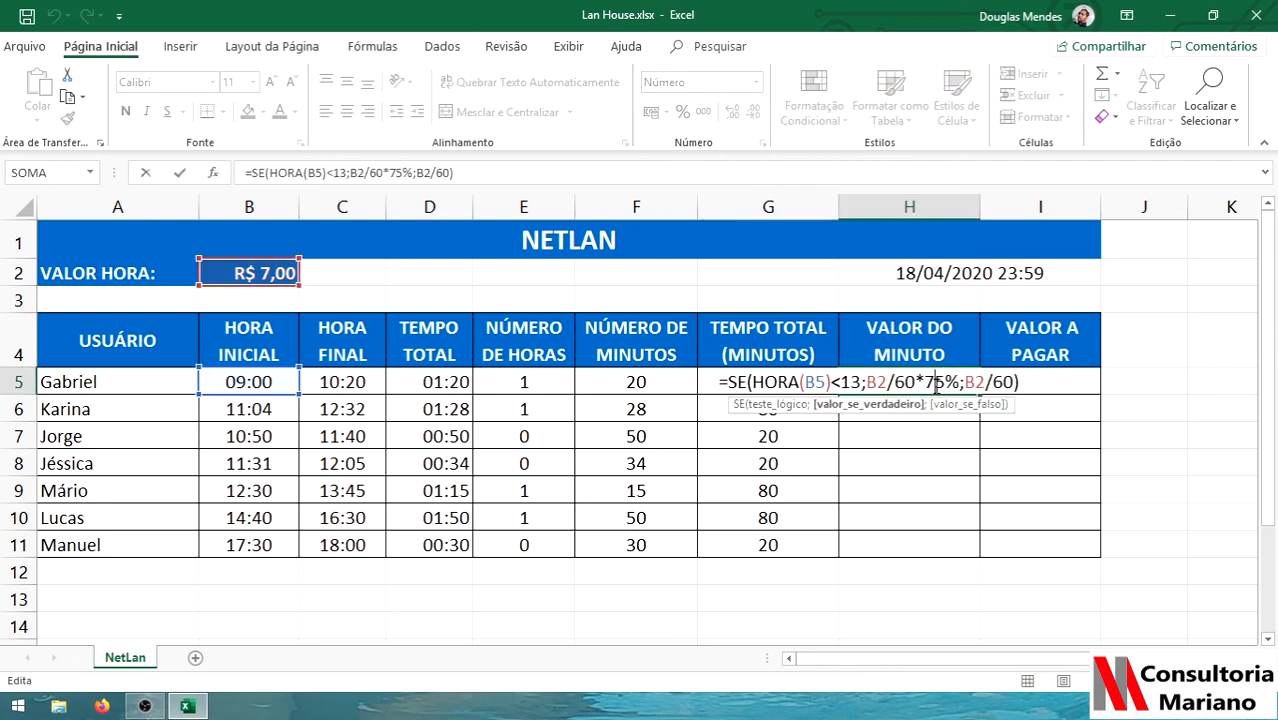
pyautogui.click(813, 382)
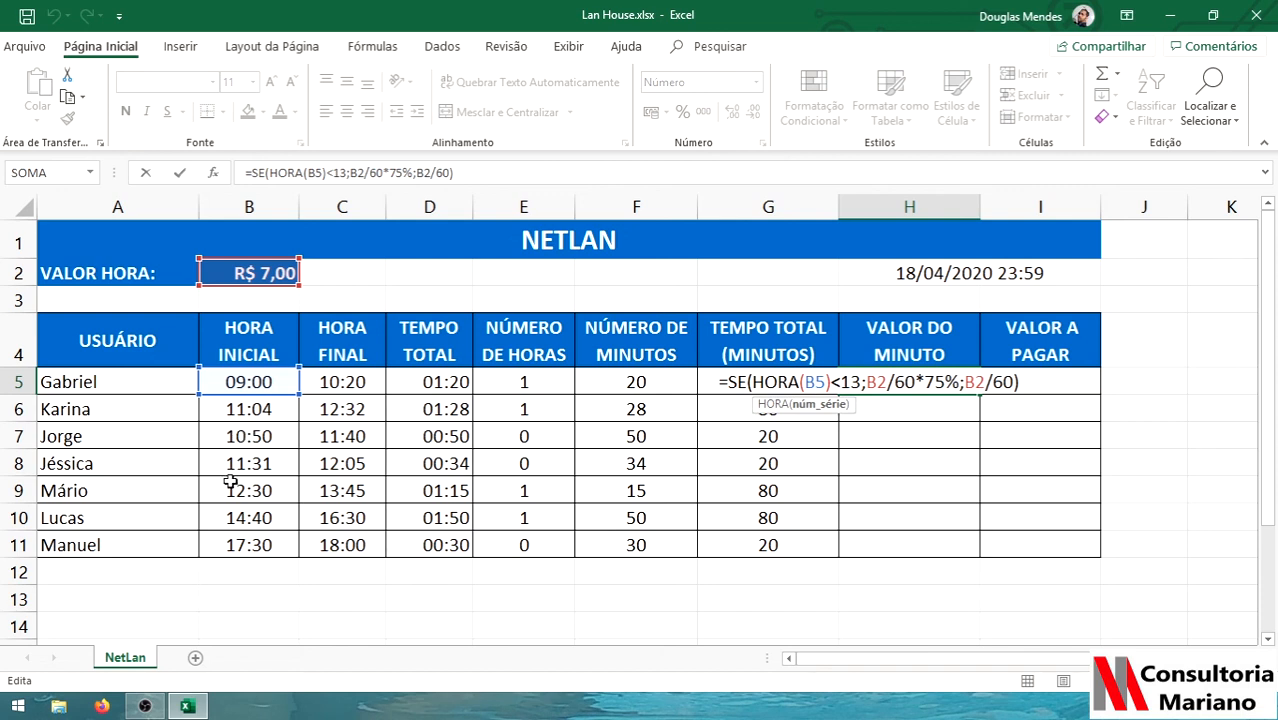
pyautogui.click(878, 381)
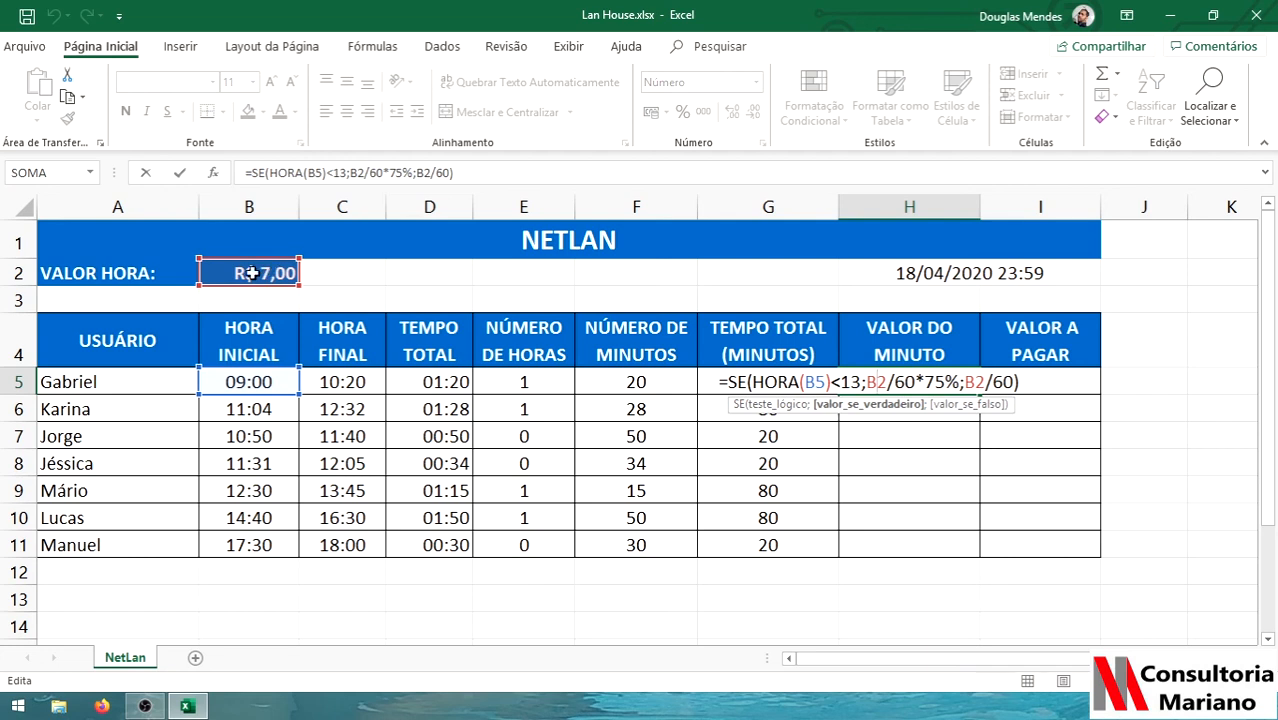
pyautogui.press('F4')
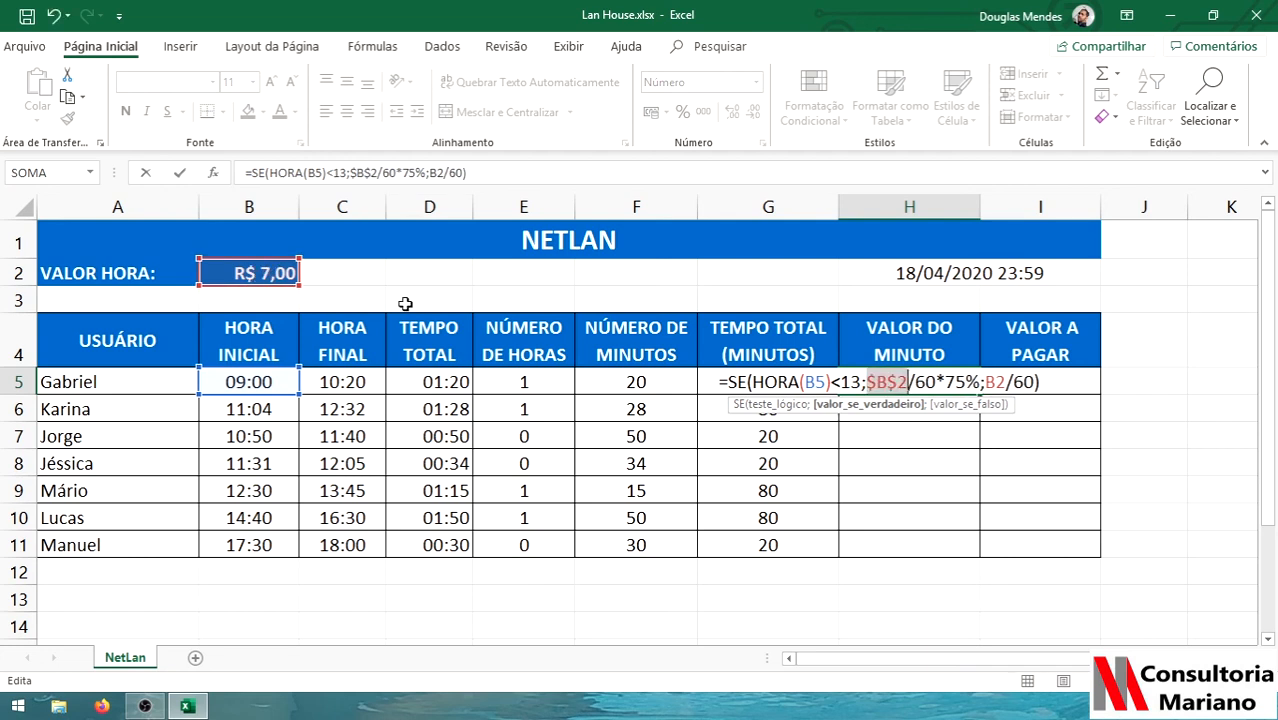
pyautogui.click(999, 381)
pyautogui.click(999, 381)
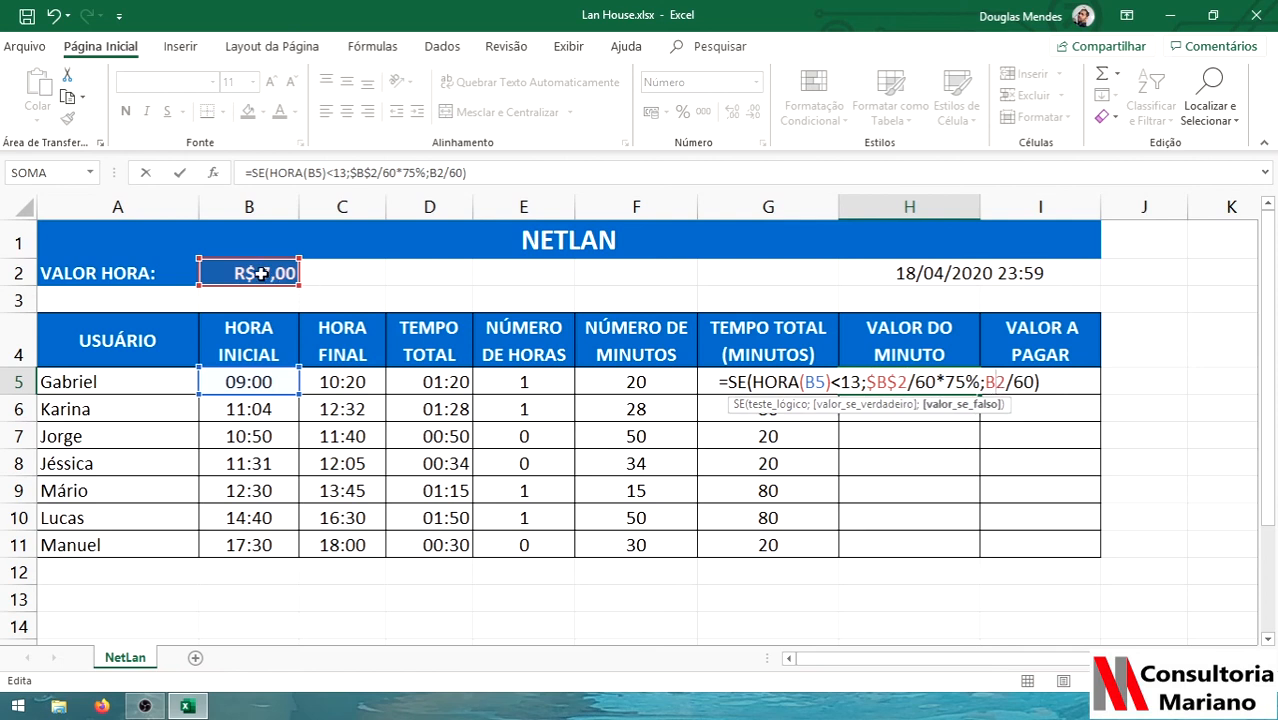
pyautogui.press('F4')
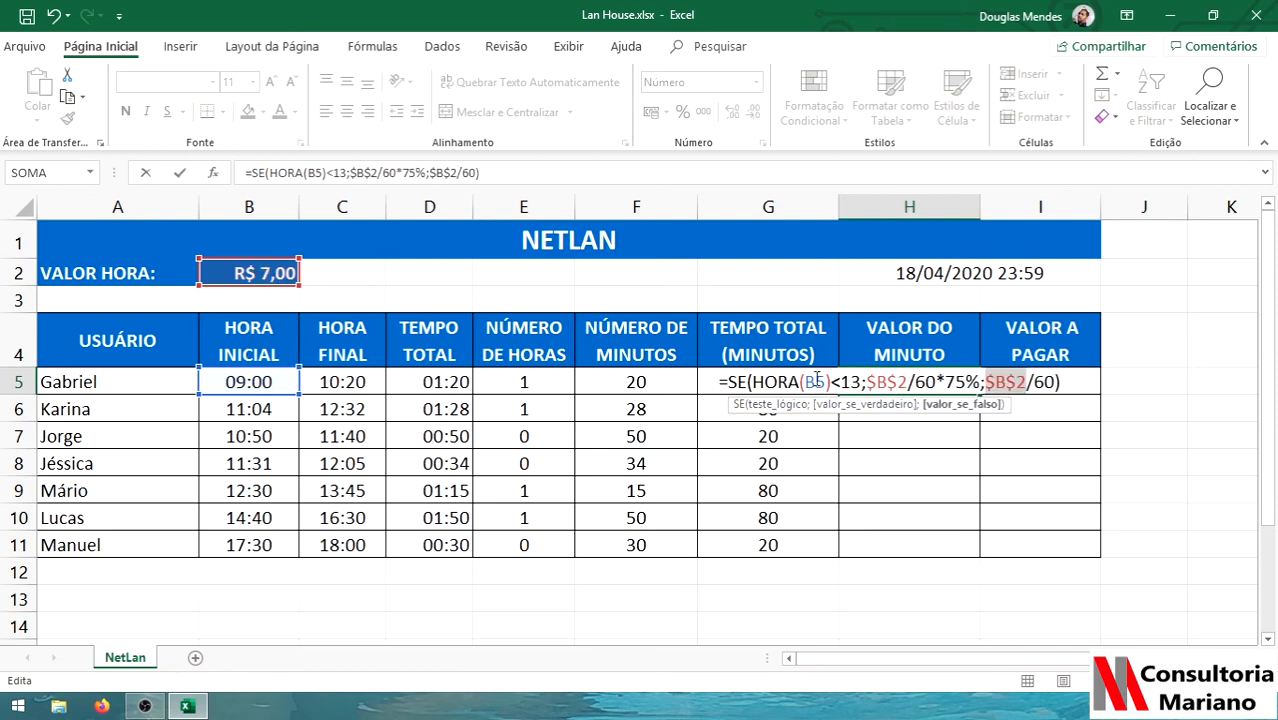
pyautogui.press('Return')
# Fill the value-per-minute formula in H5 down to H11 and check rows 10 and 11 against their start times.
pyautogui.click(913, 380)
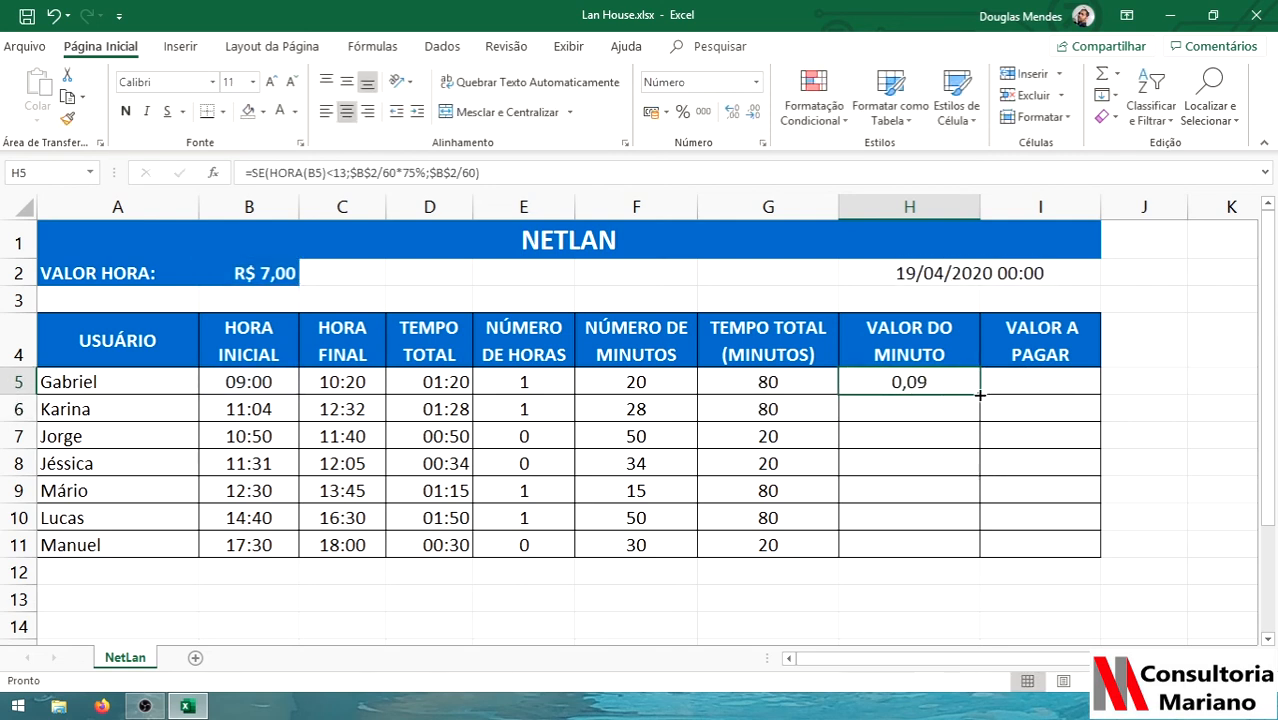
pyautogui.doubleClick(981, 395)
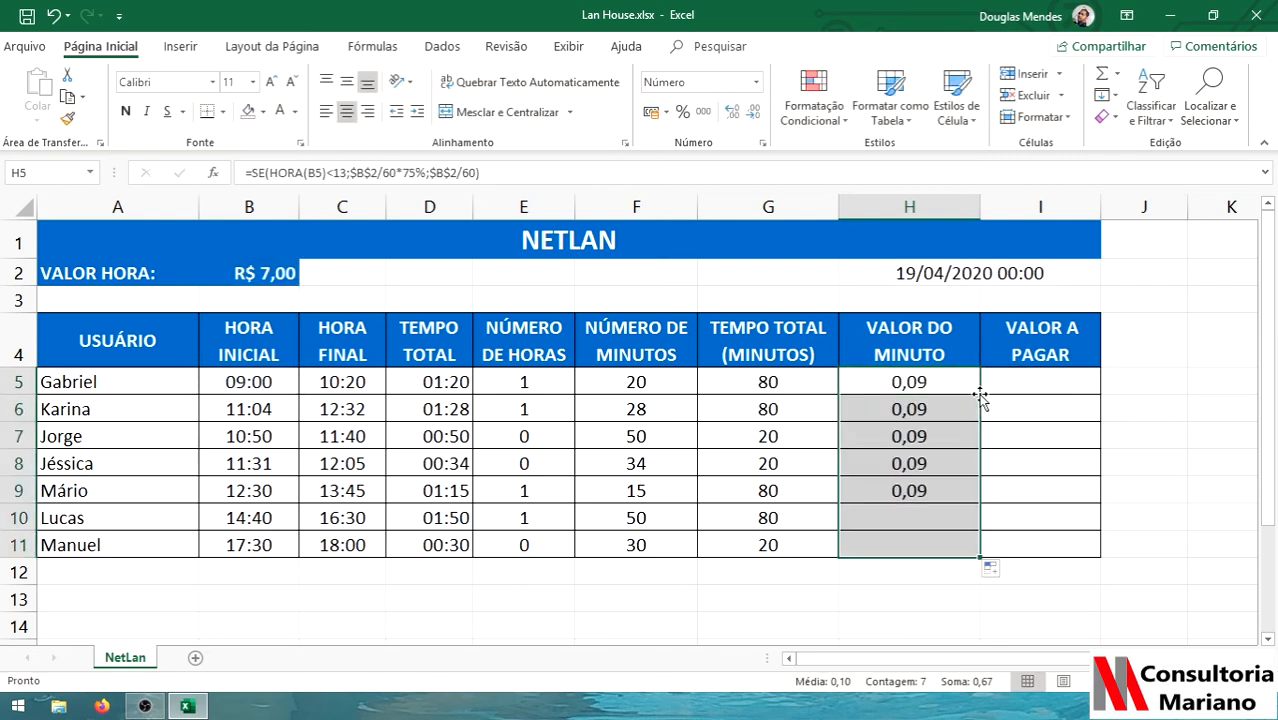
pyautogui.click(928, 517)
pyautogui.moveTo(928, 517); pyautogui.dragTo(280, 540)
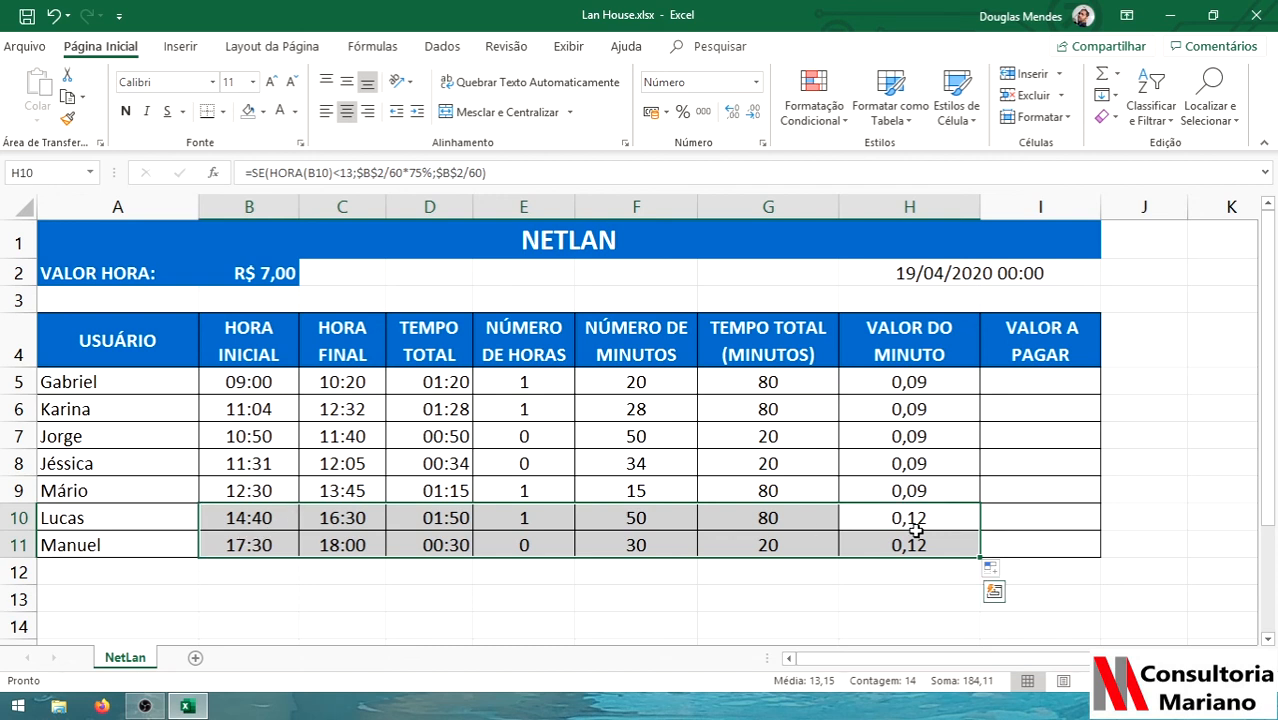
# Calculate the amount payable in I5 with =G5*H5 and fill the formula down to I11.
pyautogui.click(1043, 384)
pyautogui.write('=')
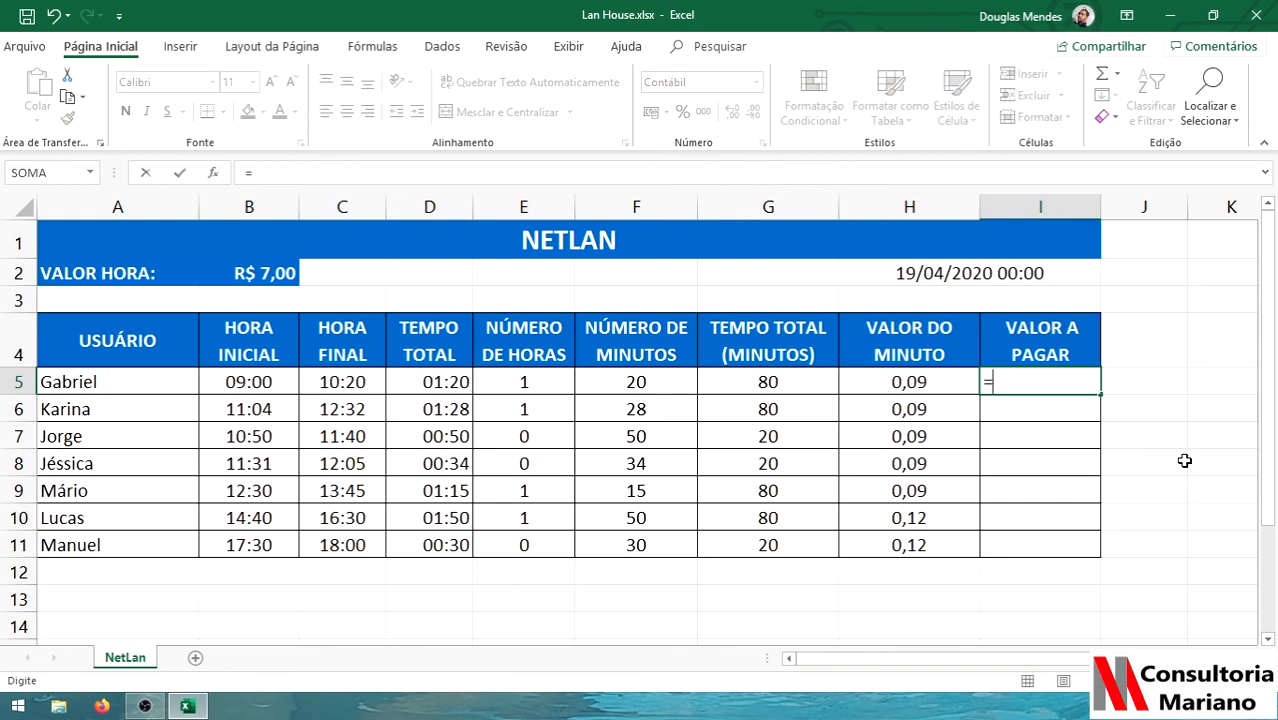
pyautogui.click(776, 382)
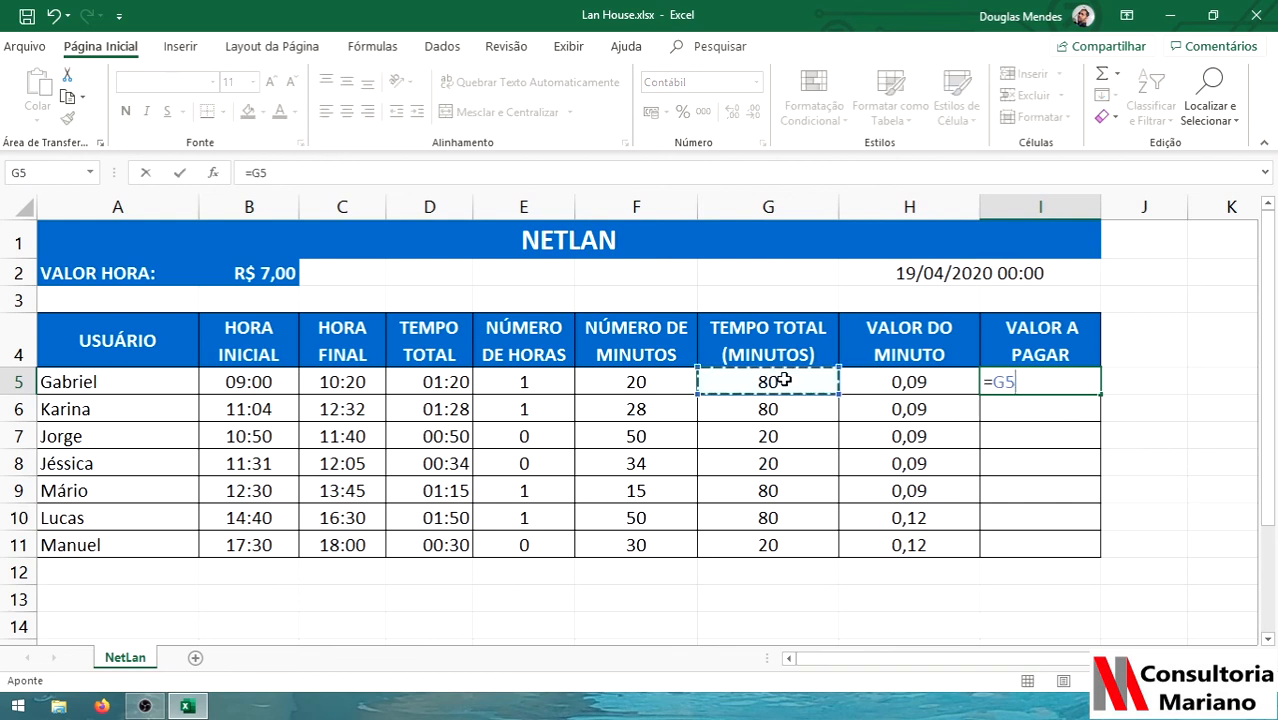
pyautogui.write('*')
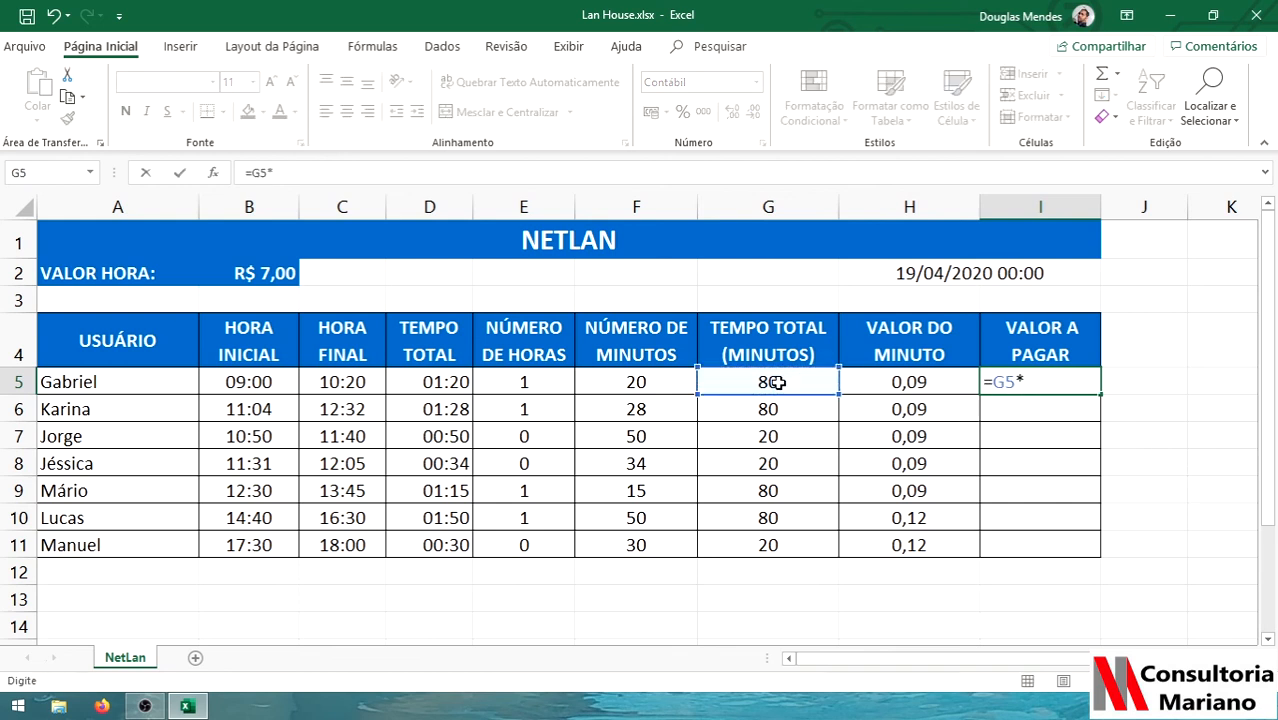
pyautogui.click(932, 379)
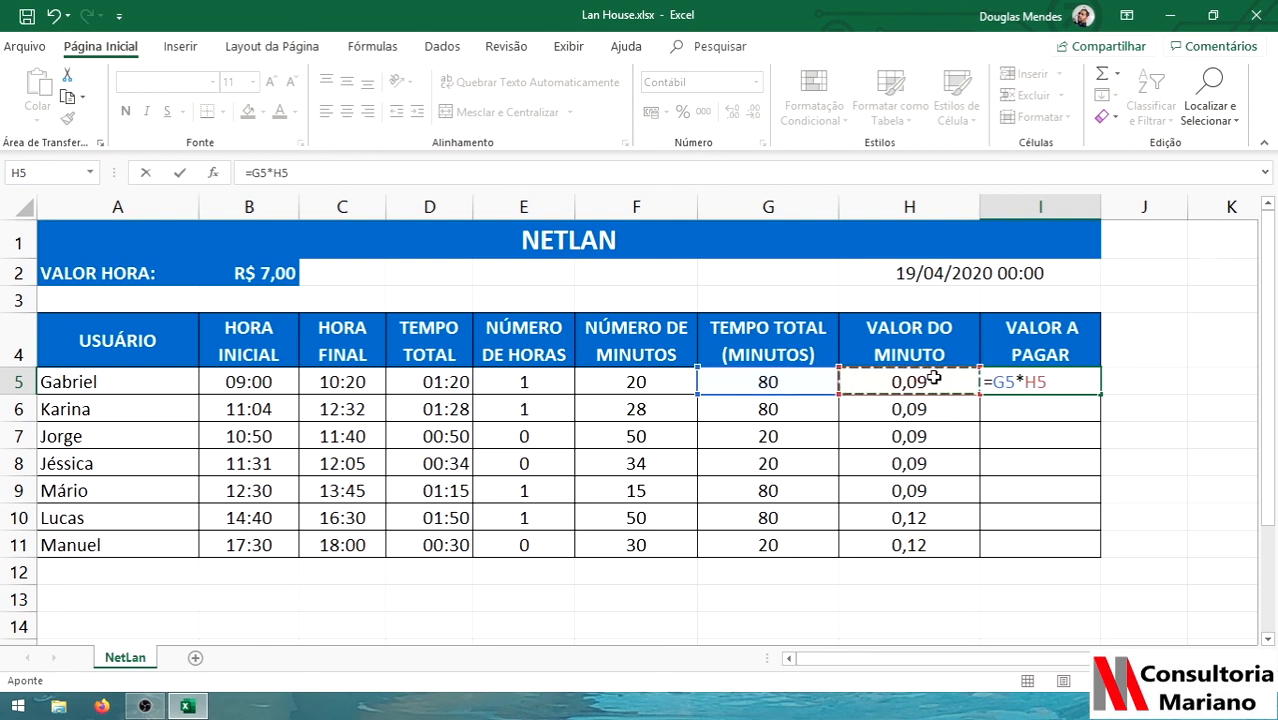
pyautogui.press('Return')
pyautogui.click(1078, 386)
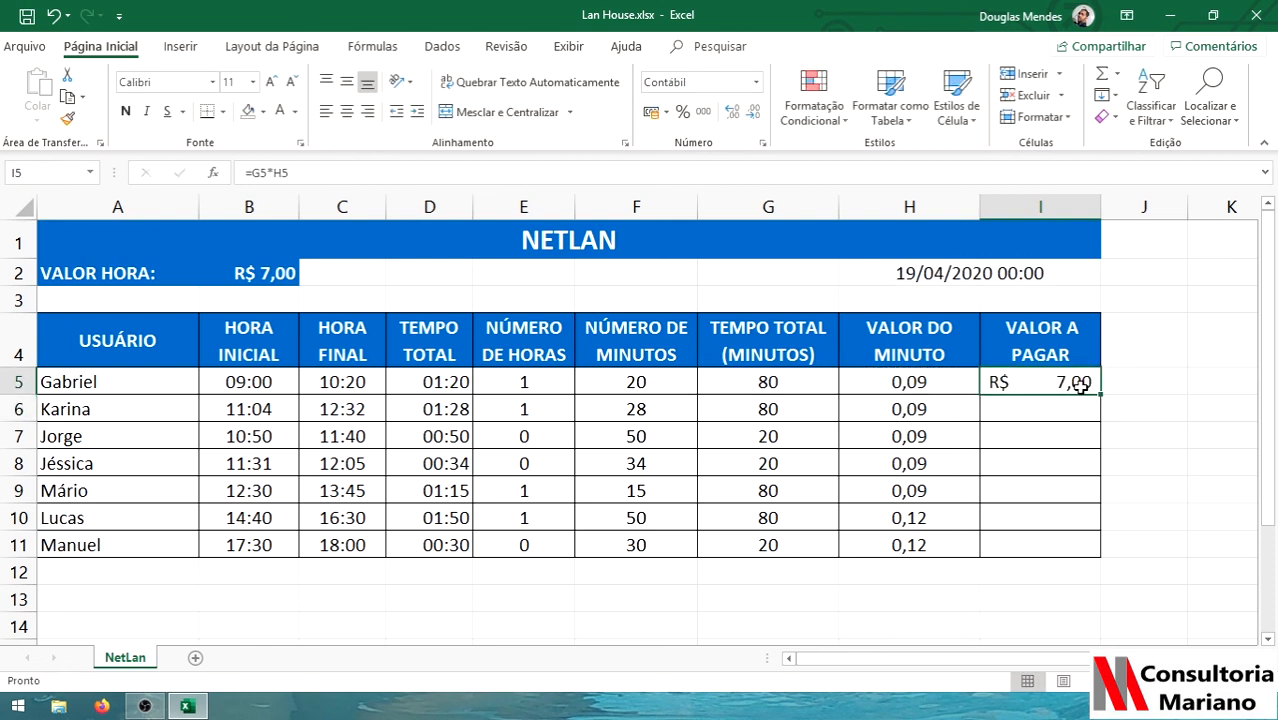
pyautogui.doubleClick(1098, 394)
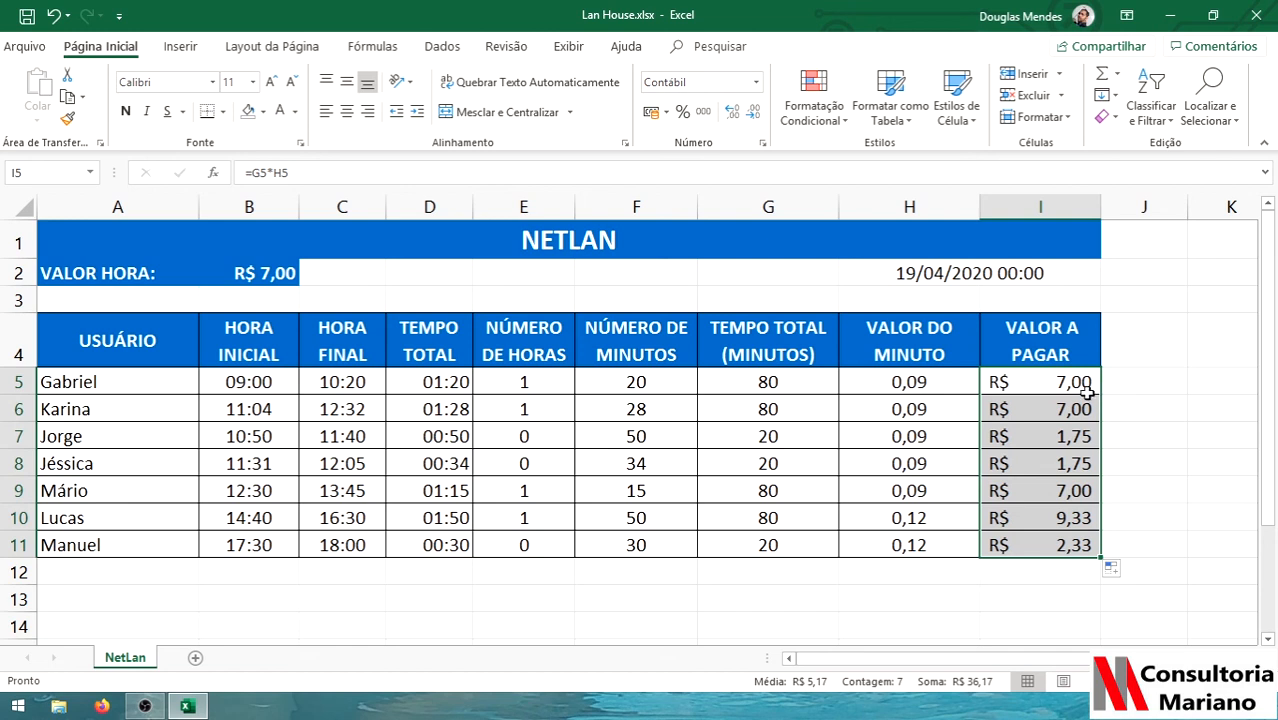
# Check the total minutes in G5 and minute value in H5 against the references in the I5 formula, leaving it unchanged.
pyautogui.click(782, 388)
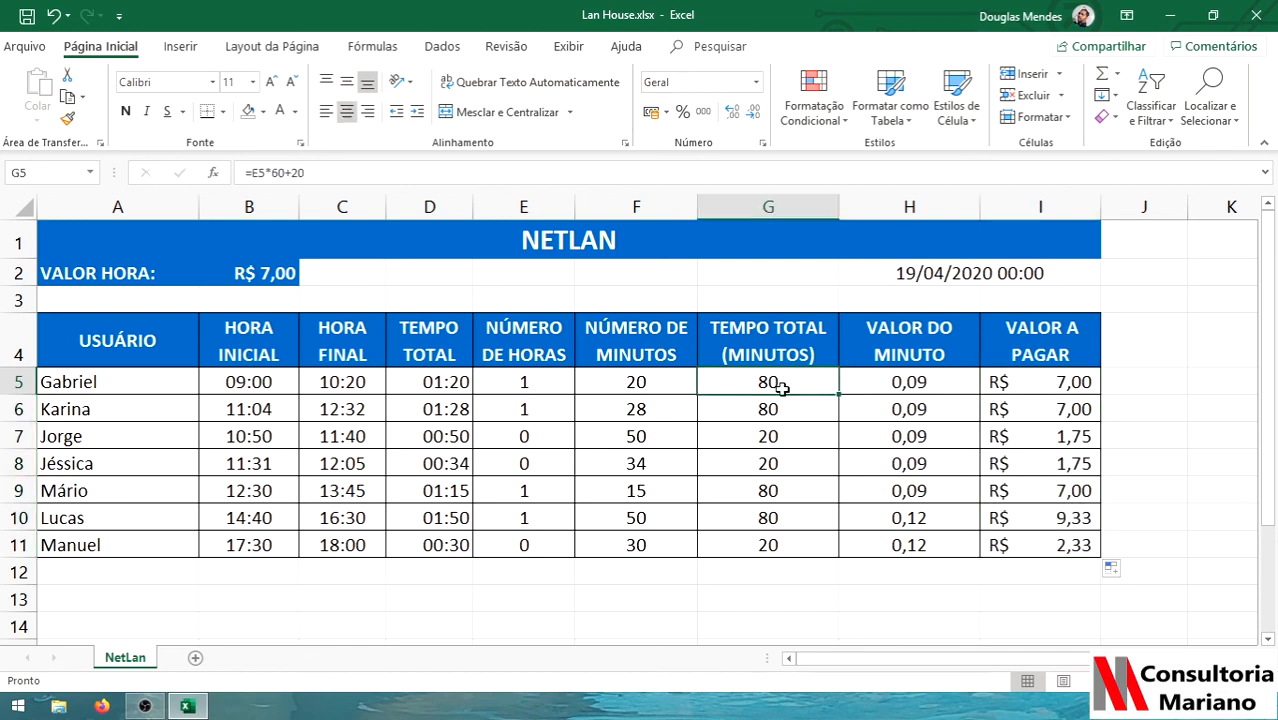
pyautogui.click(926, 382)
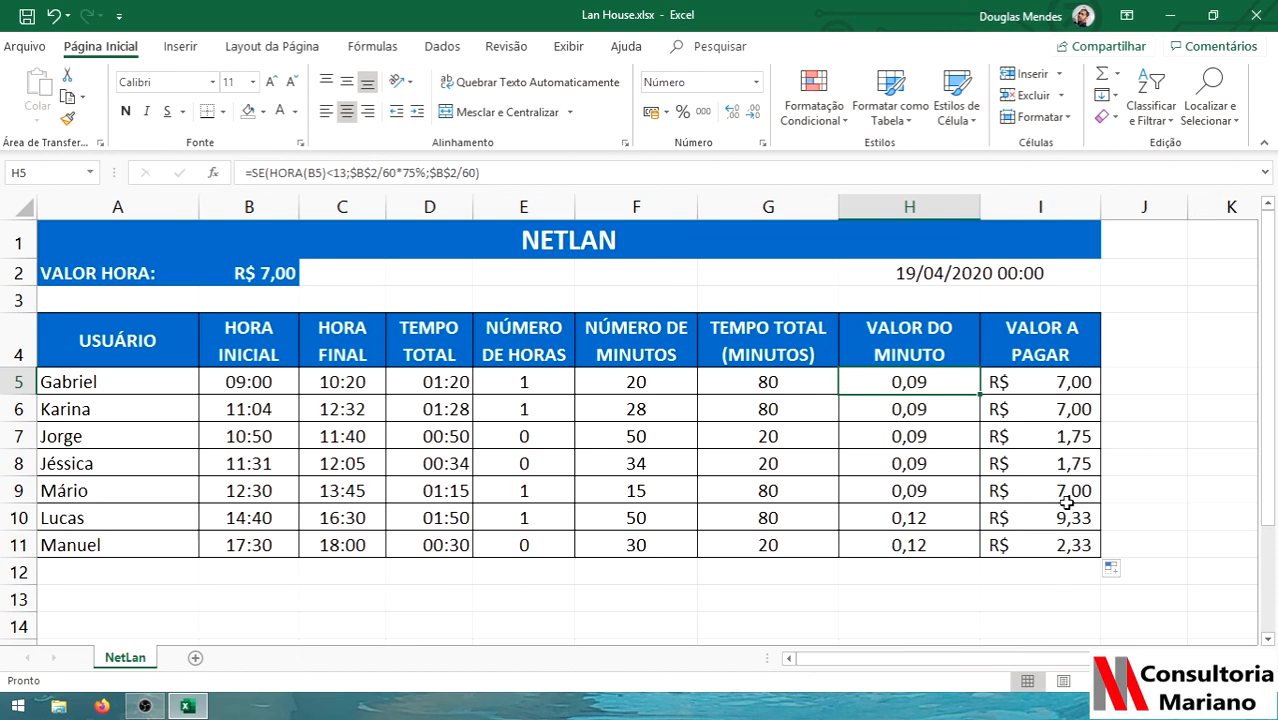
pyautogui.doubleClick(1065, 382)
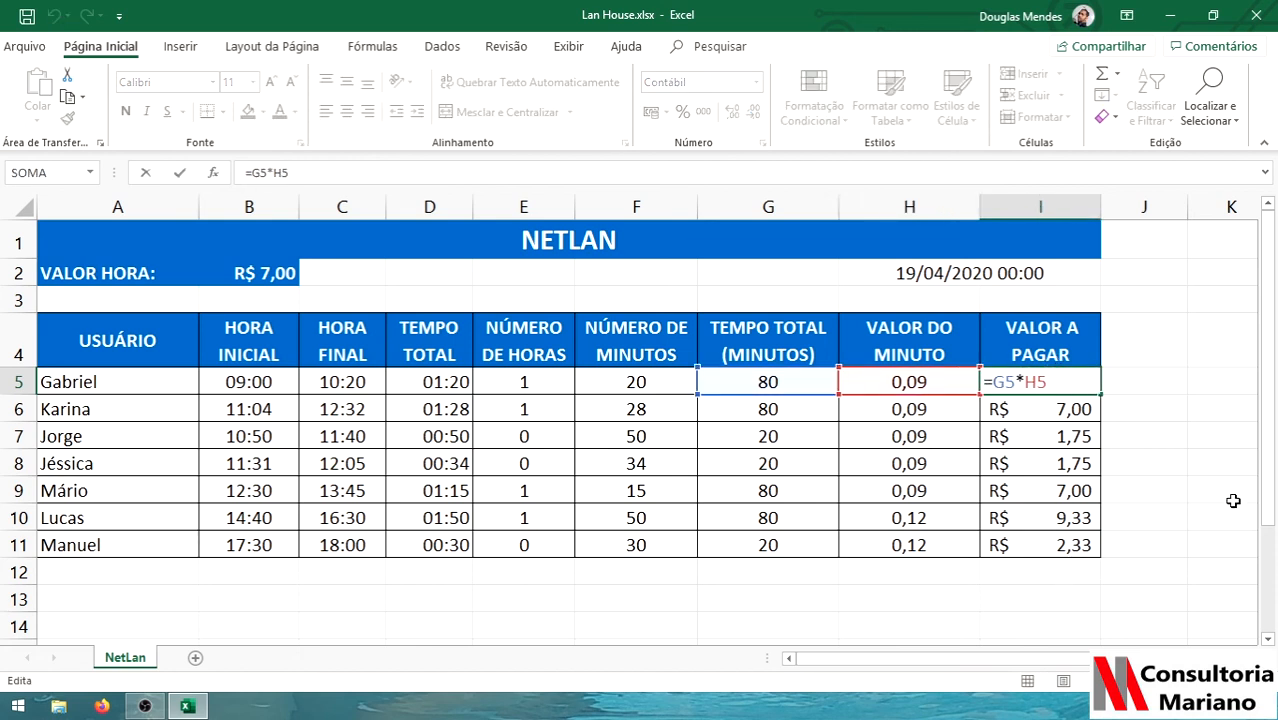
pyautogui.press('Return')
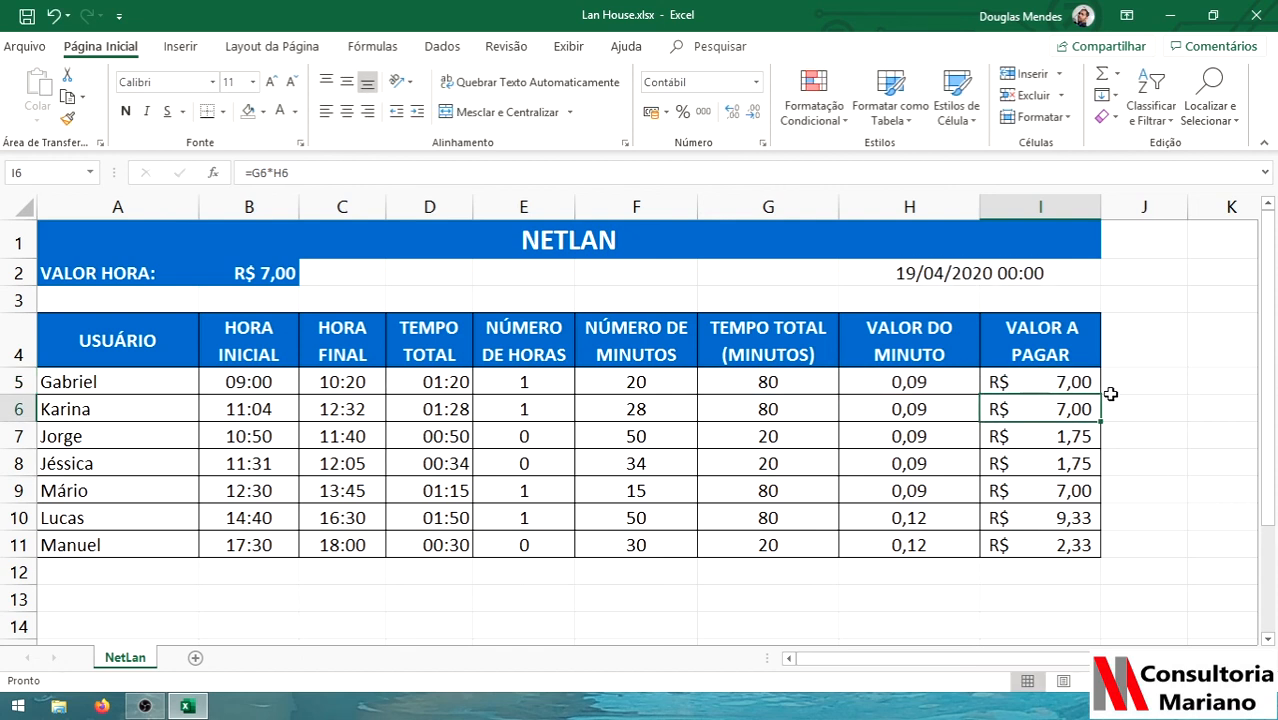